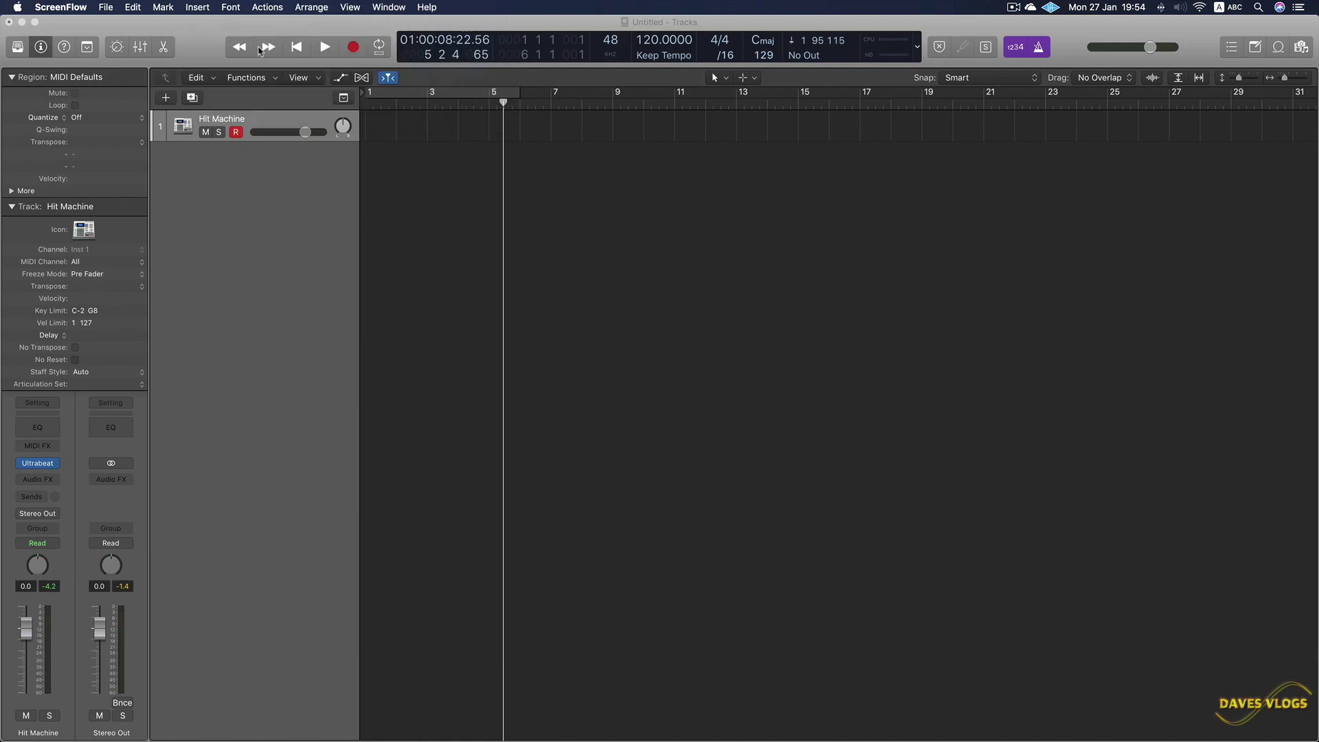
Customize the control bar to include the Capture Recording transport button
right_click(217, 48)
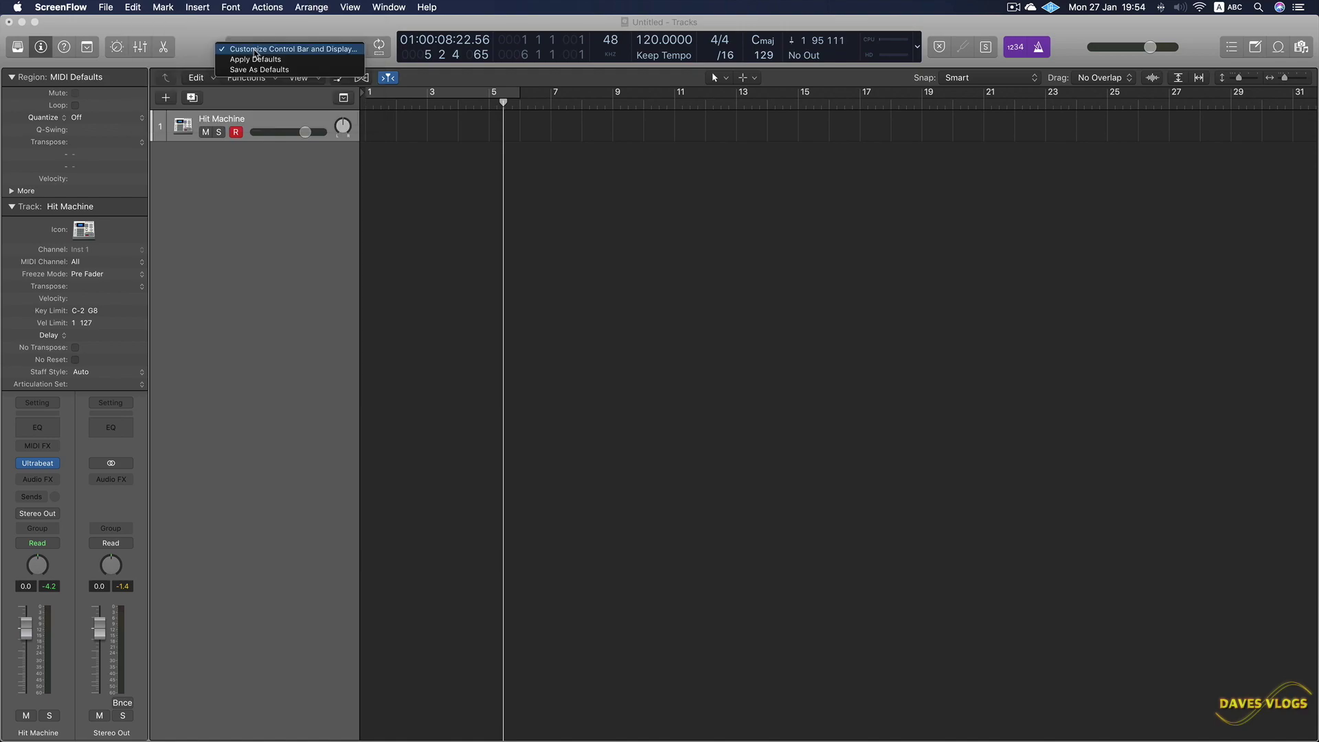
left_click(254, 50)
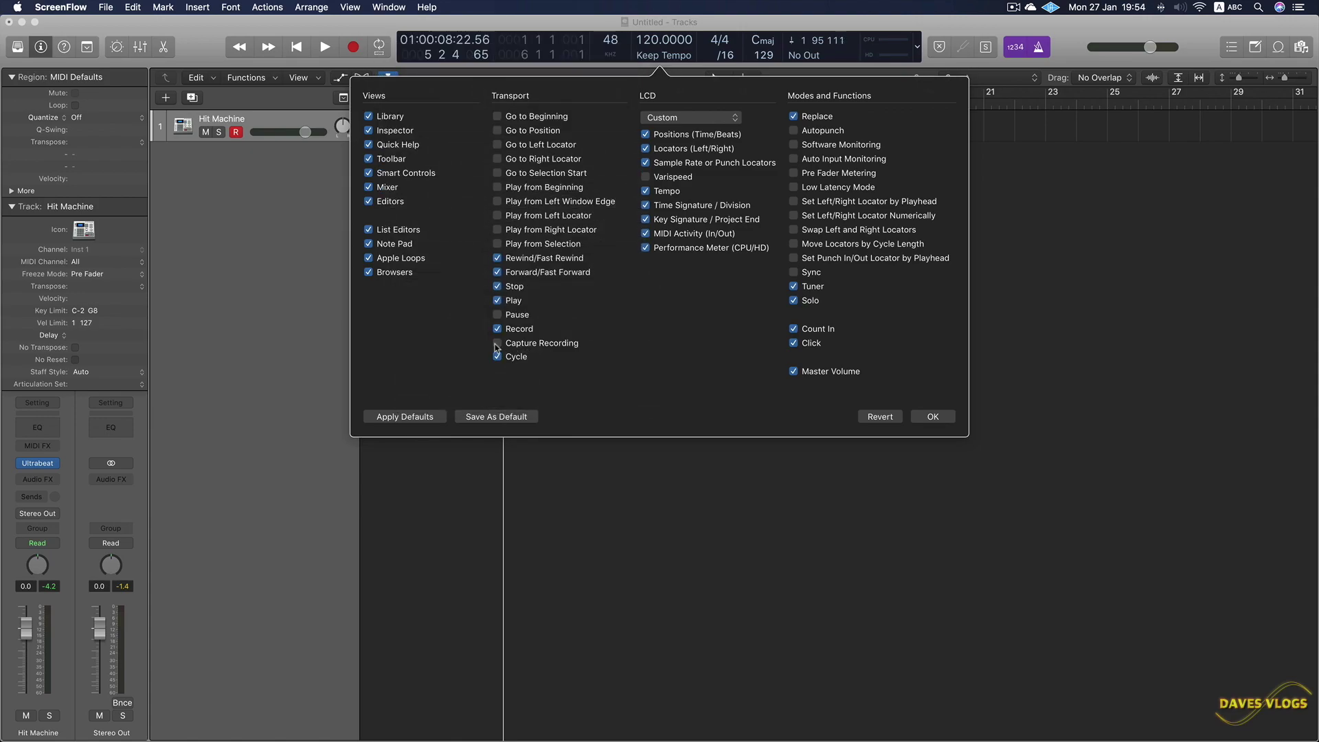
left_click(932, 416)
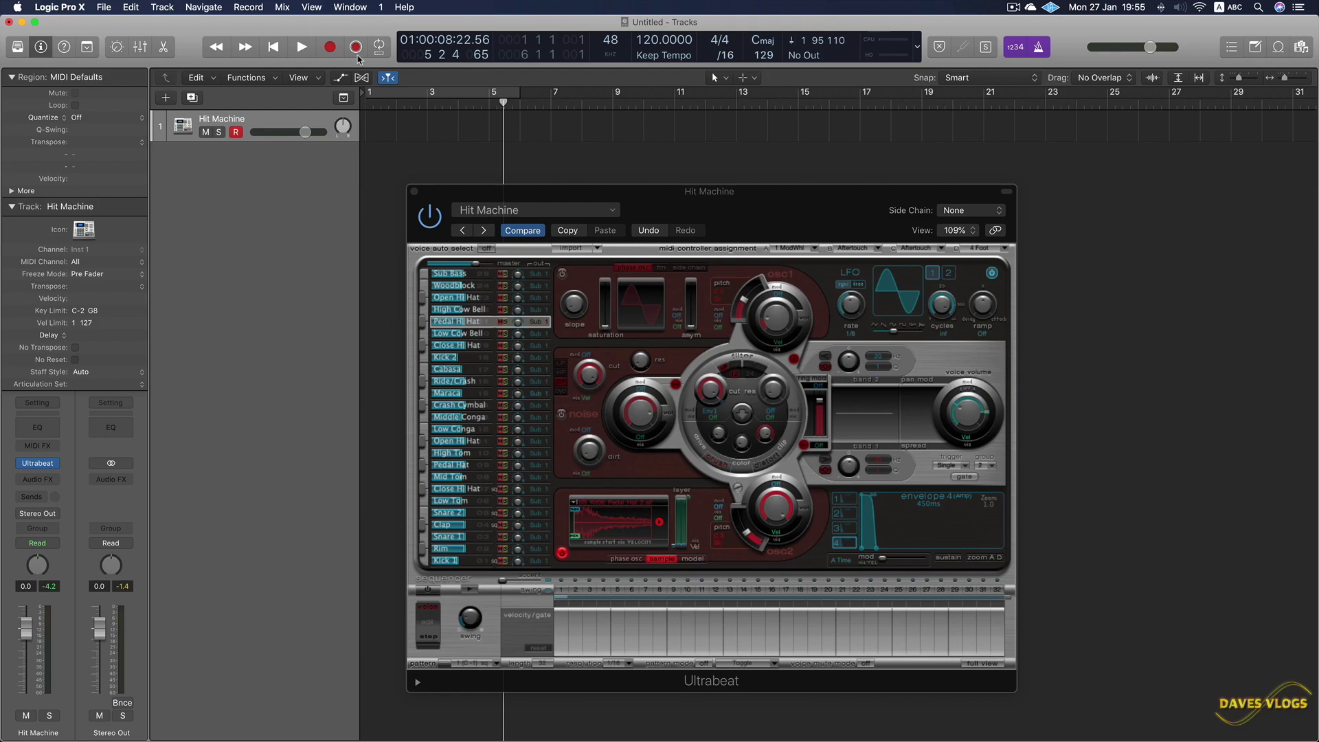
Perform a drum part on the Hit Machine track during normal playback from bar 1, capture it as a MIDI region and play it back
key("Return")
key("space")
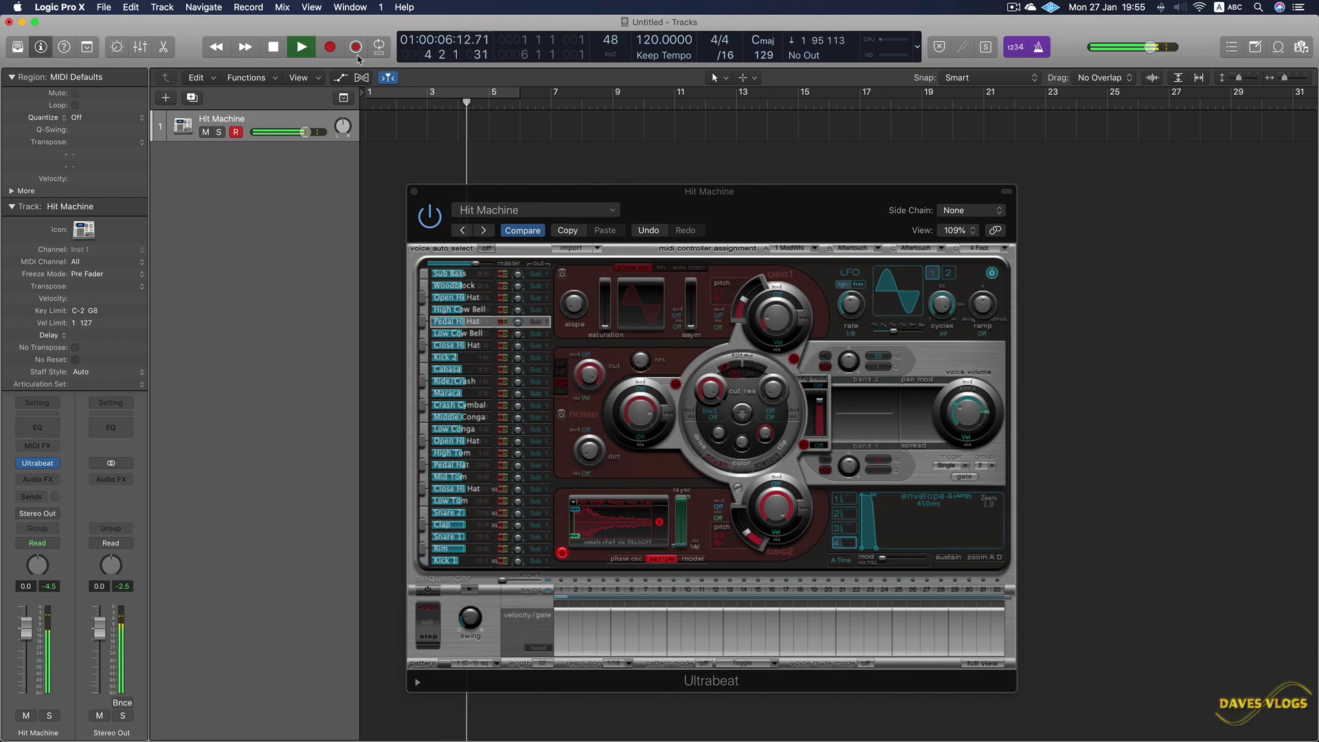
key("space")
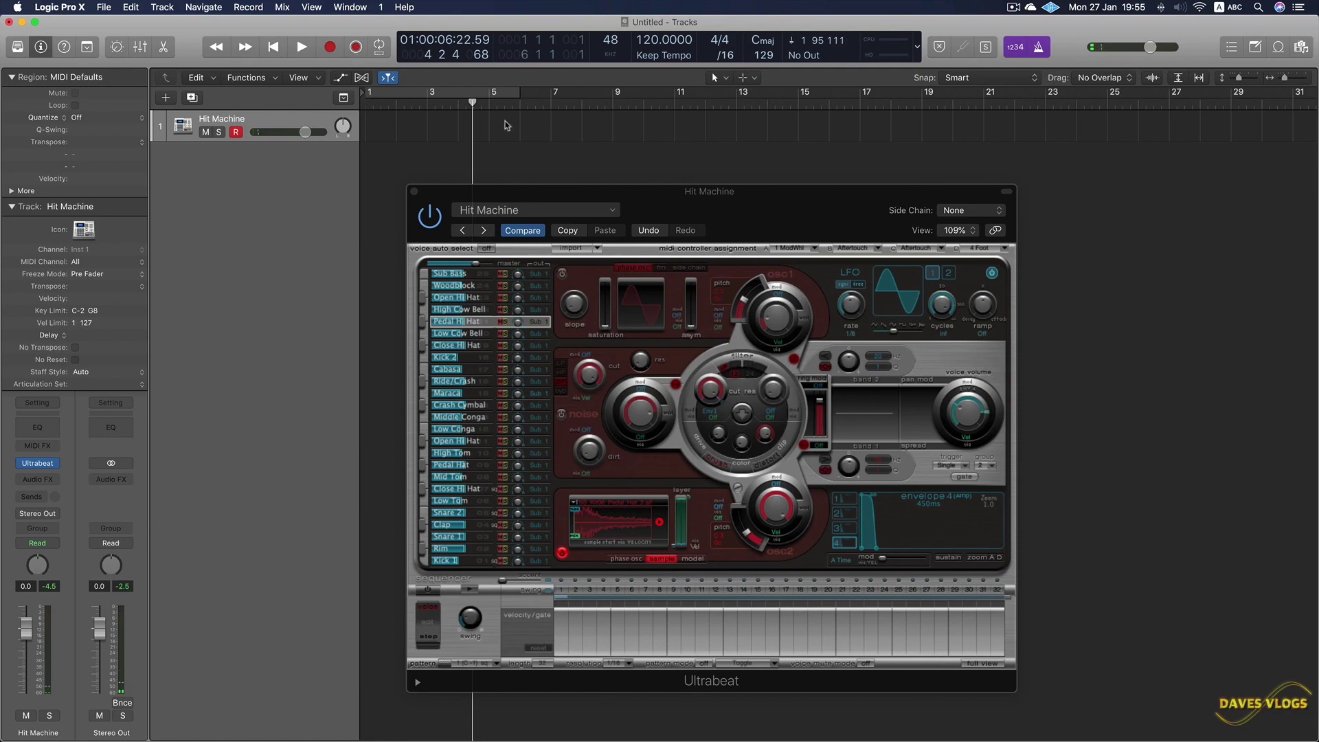
left_click(355, 47)
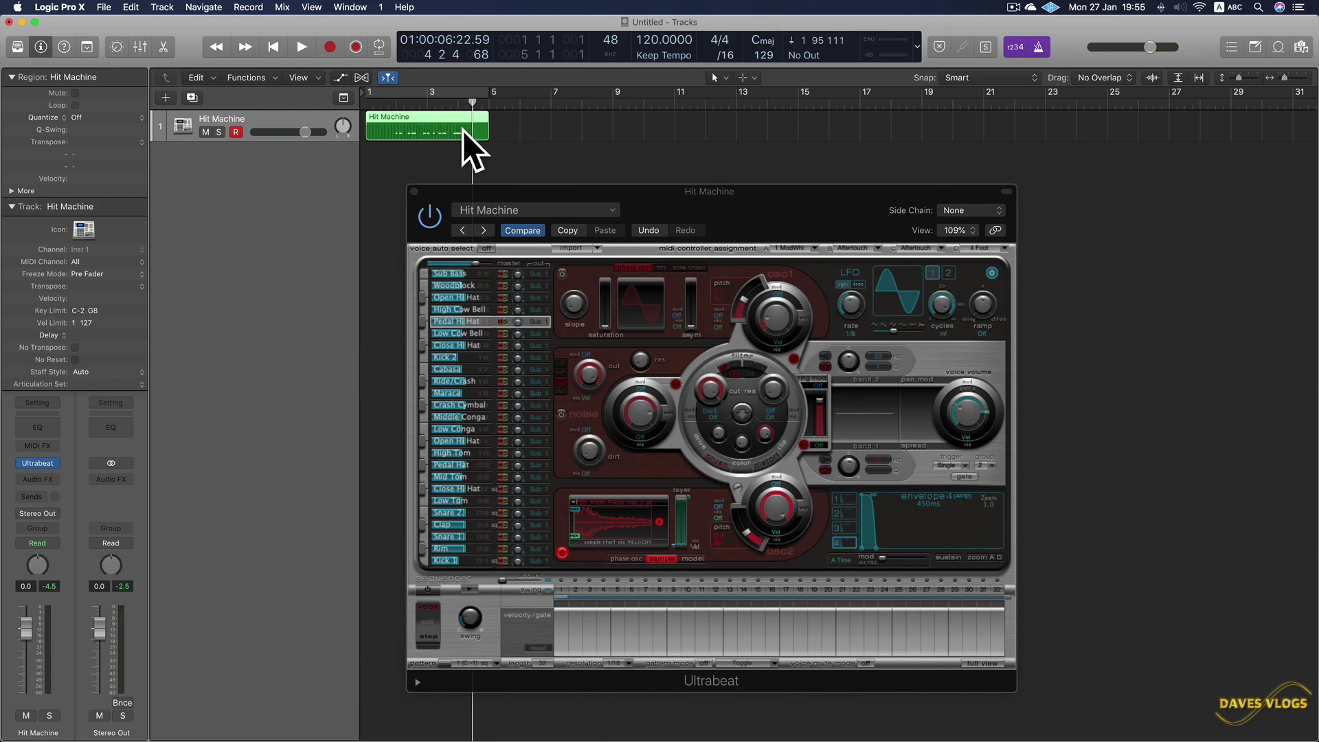
left_click(391, 103)
key("space")
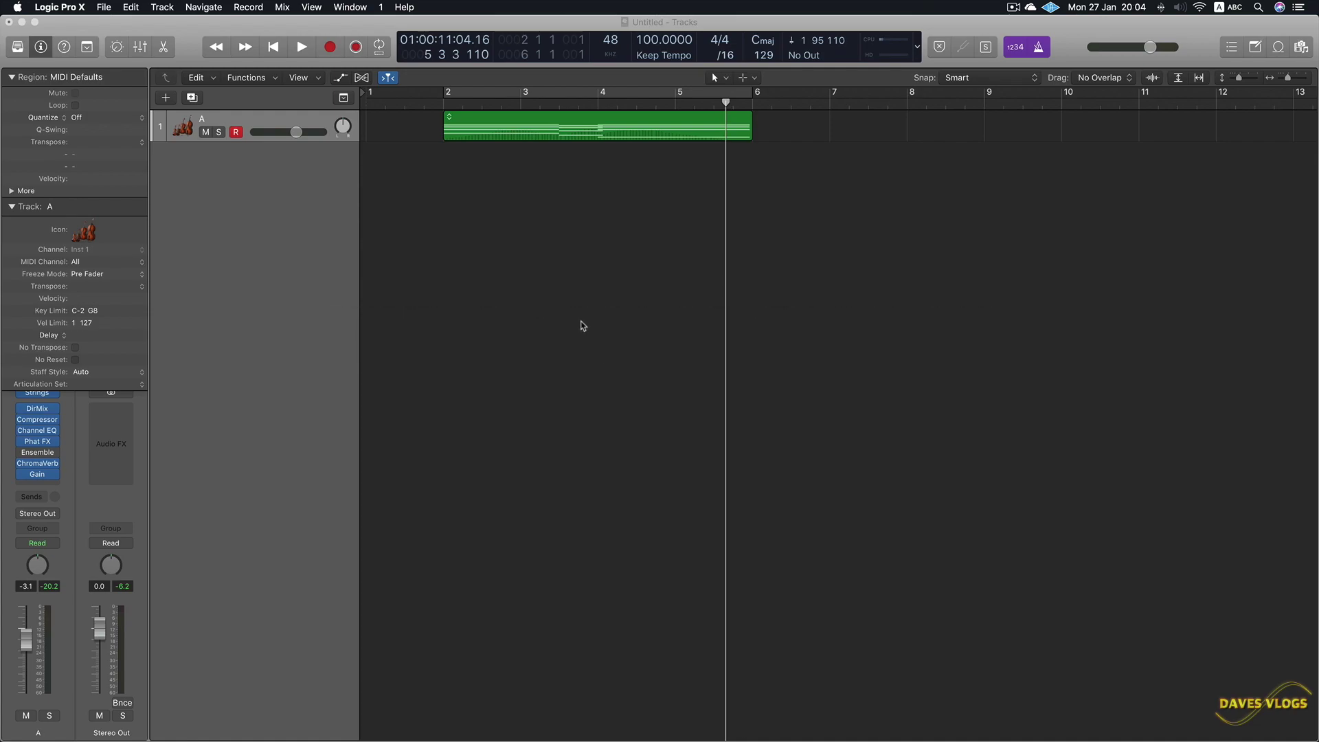
Compare playback of track A's strings region when started just before bar 2 and when started partway through its held notes
left_click(429, 104)
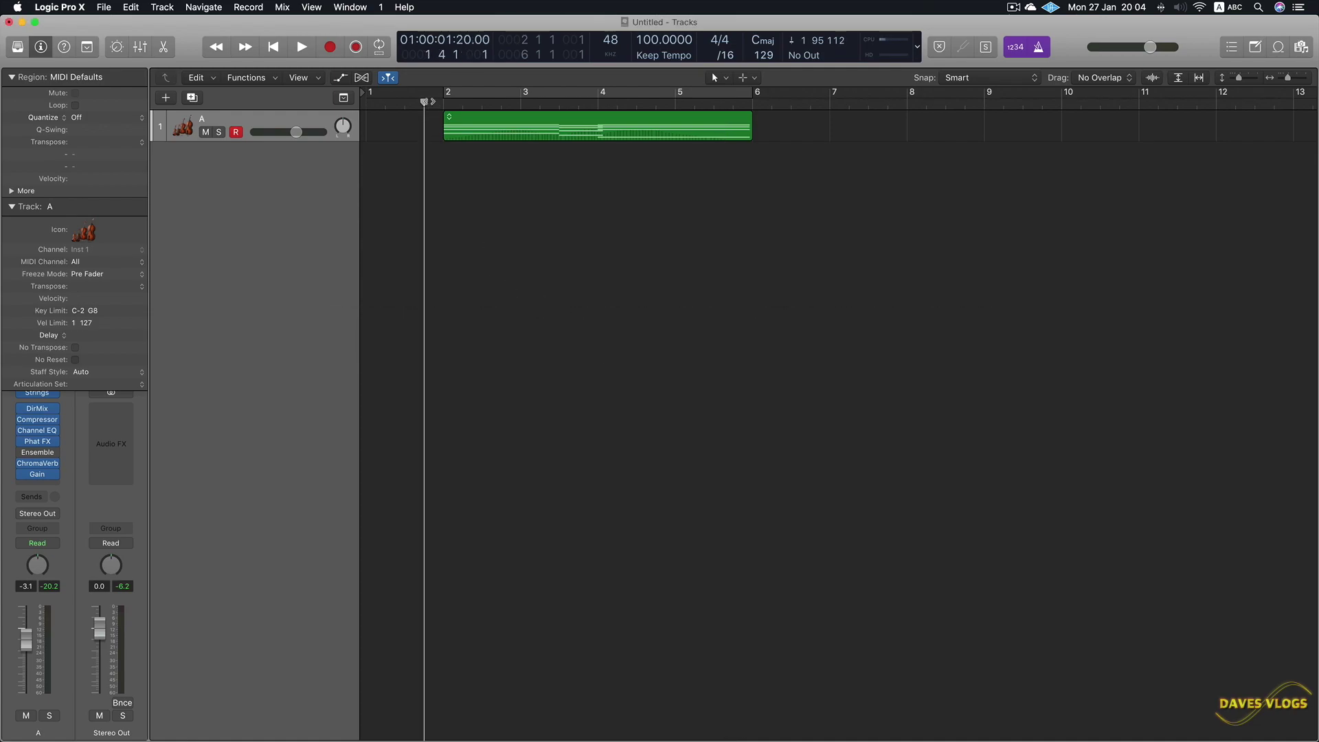
key("space")
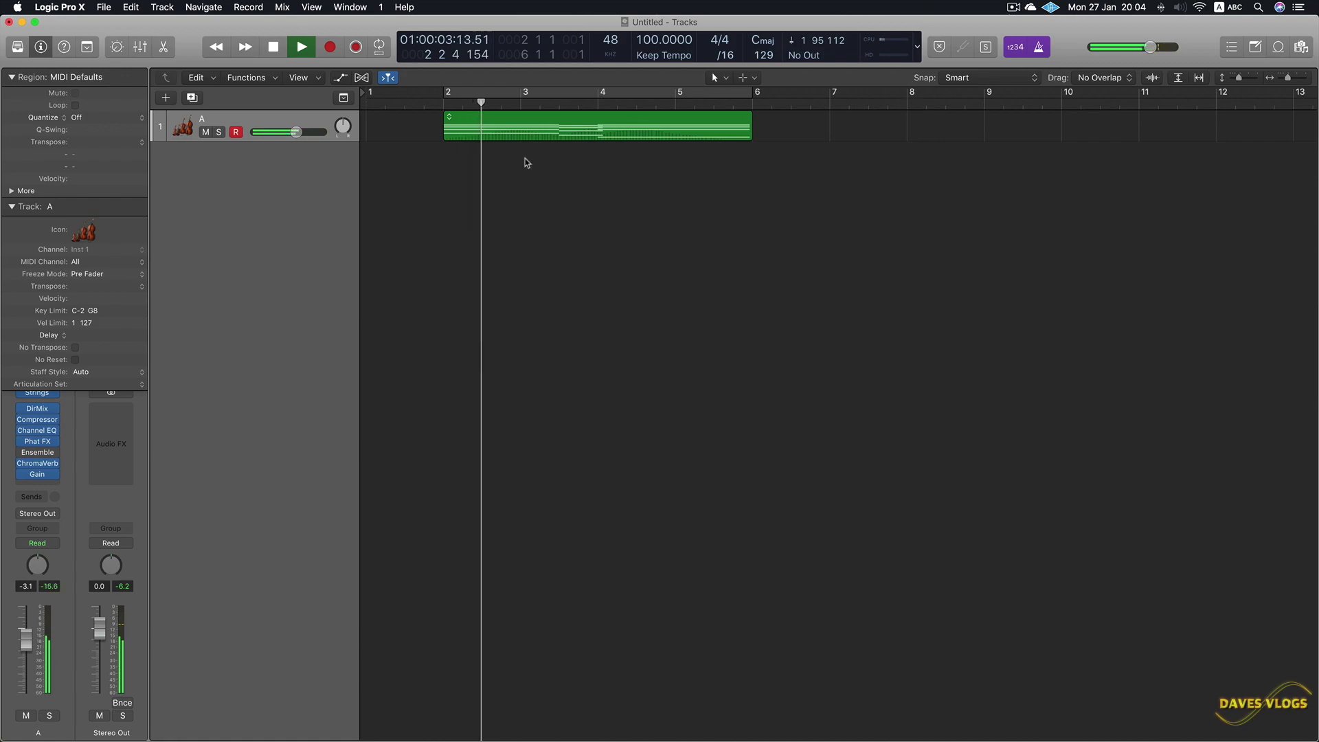
key("space")
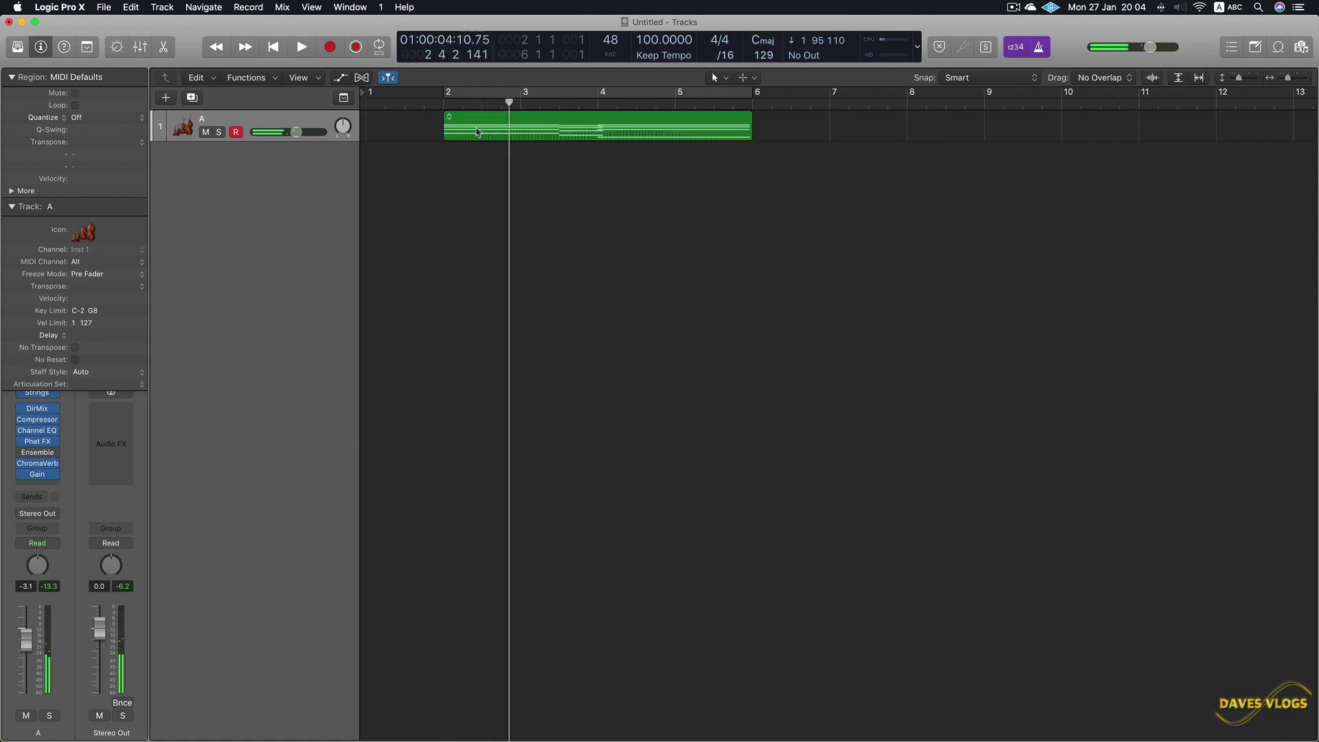
left_click_drag(508, 102, 422, 103)
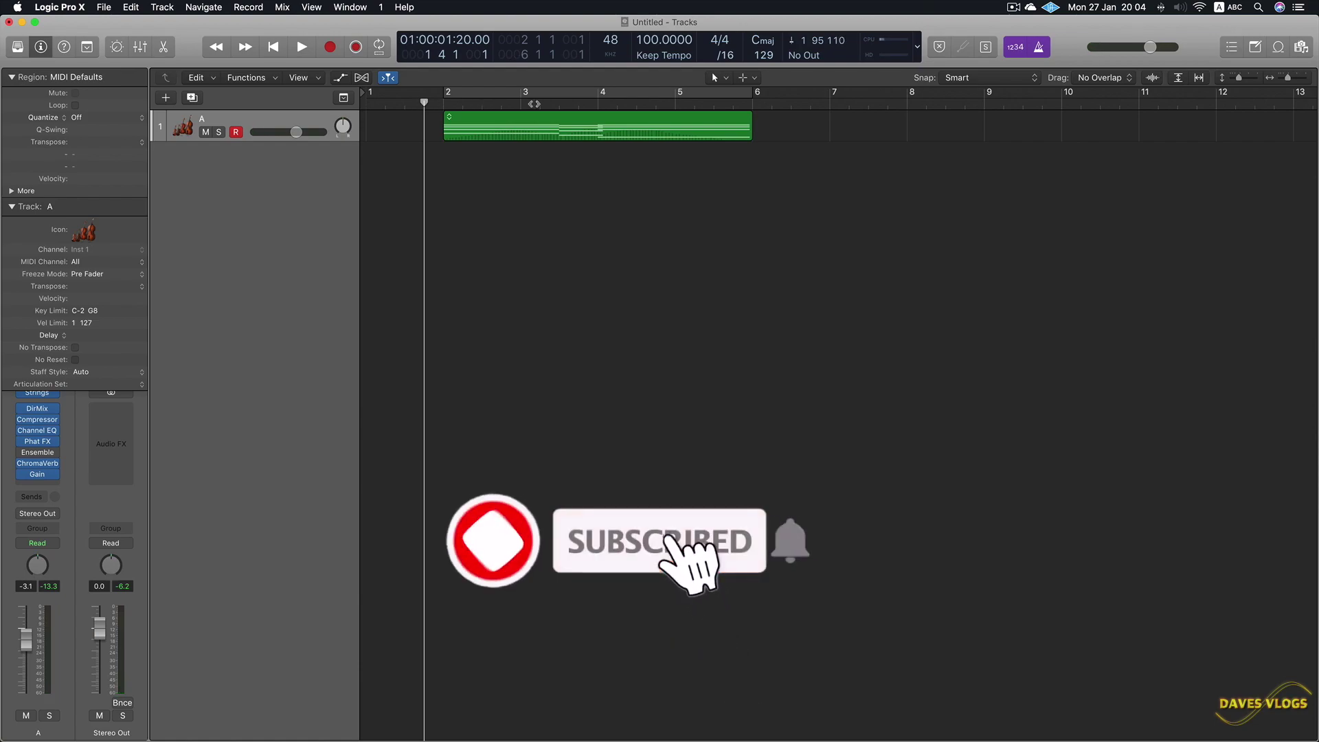
left_click(482, 103)
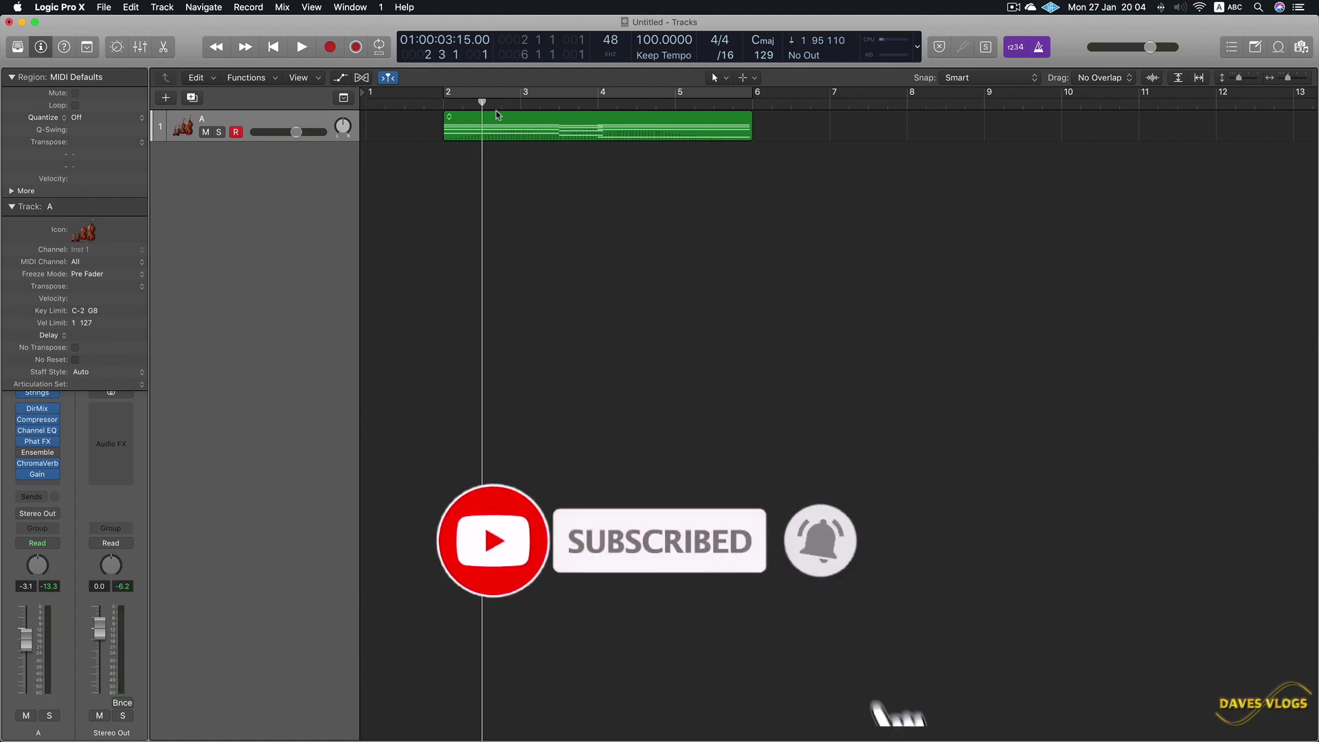
key("space")
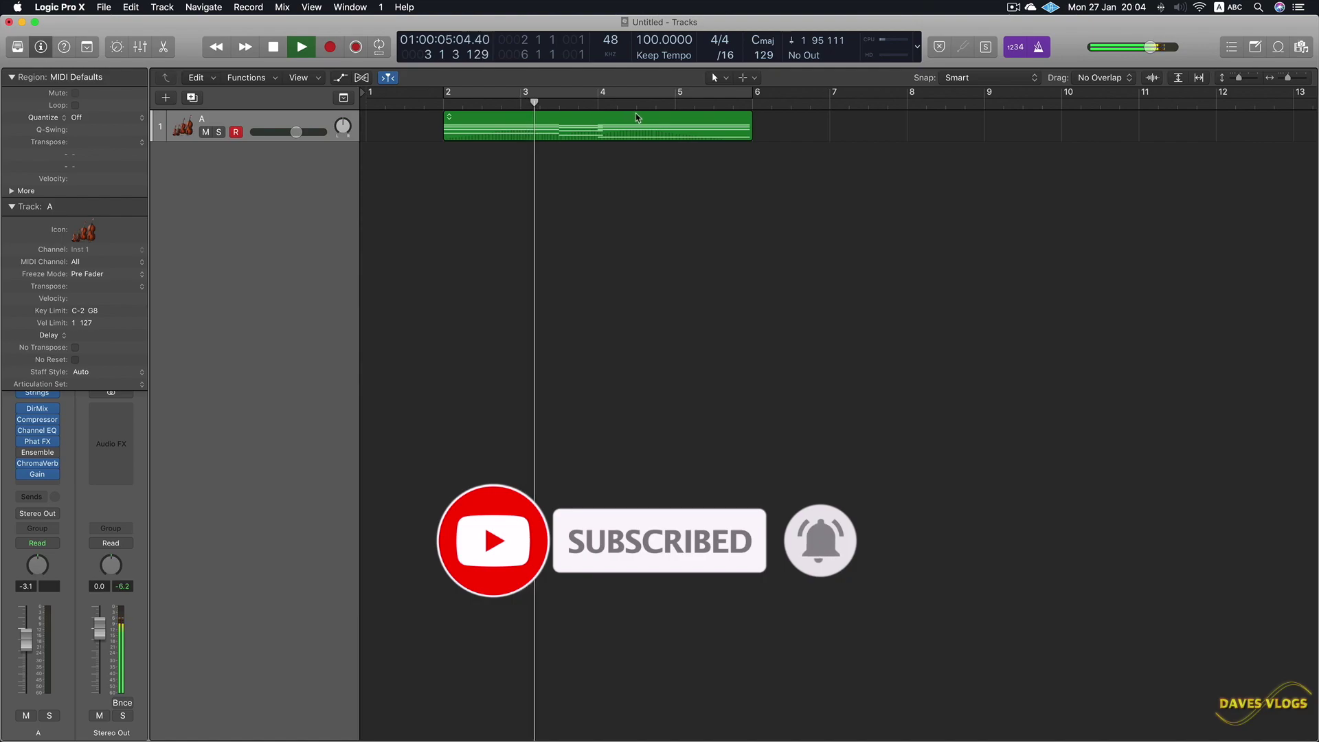
key("space")
left_click_drag(529, 101, 437, 106)
key("space")
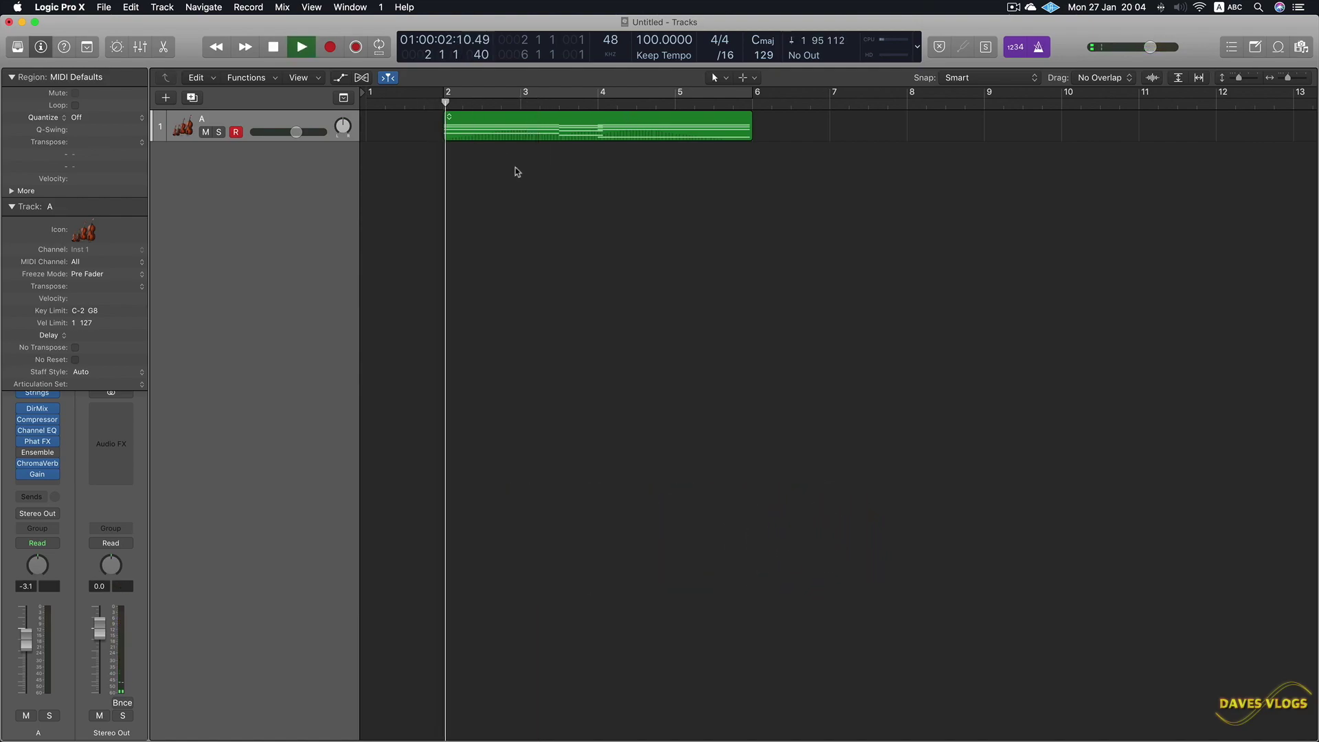
key("space")
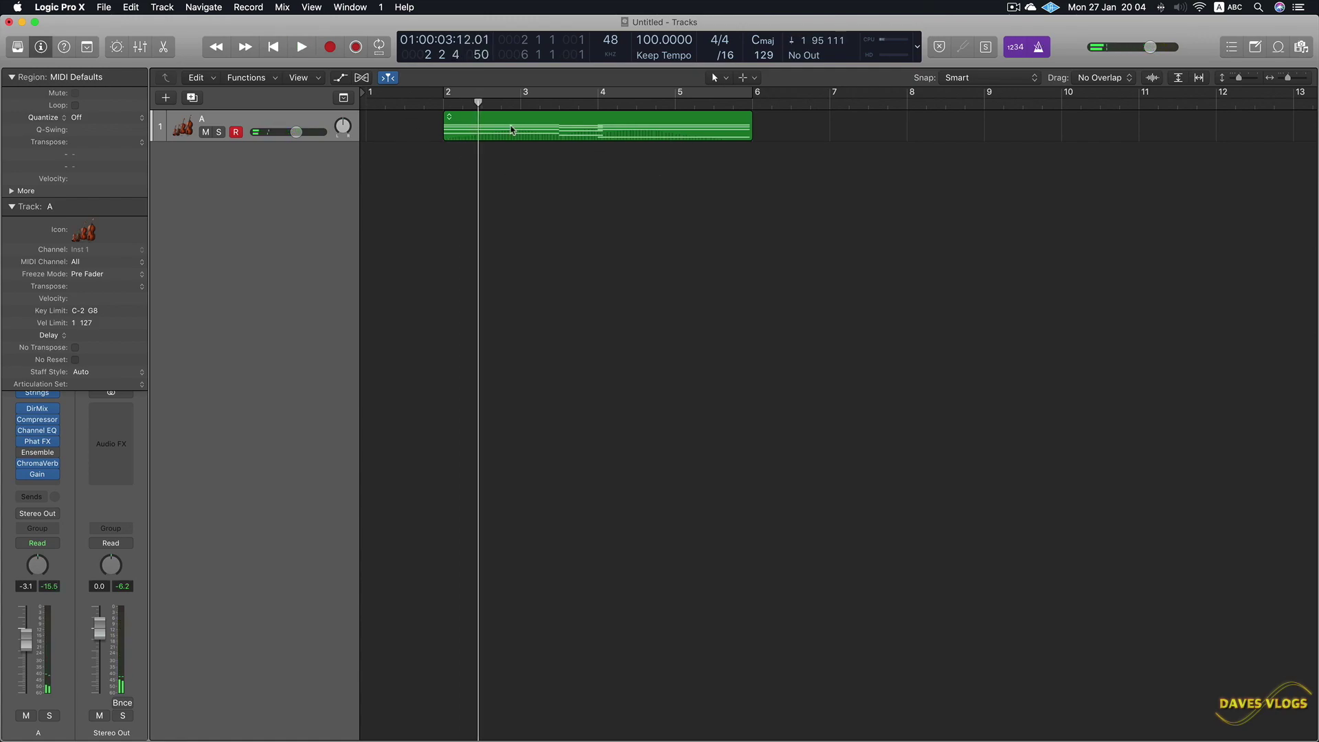
left_click_drag(484, 103, 483, 103)
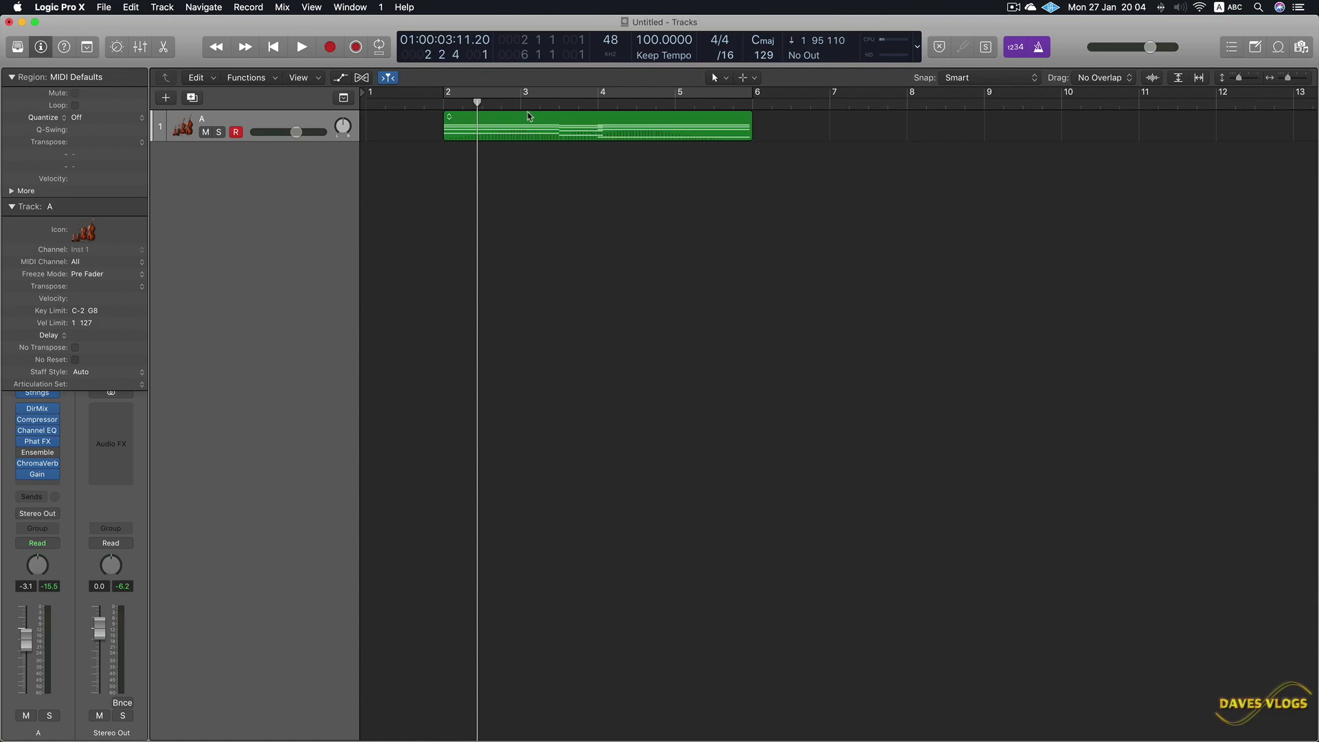
In the project's MIDI chase settings, enable chasing of Notes, including Notes under Chase on Cycle Jump
left_click(103, 7)
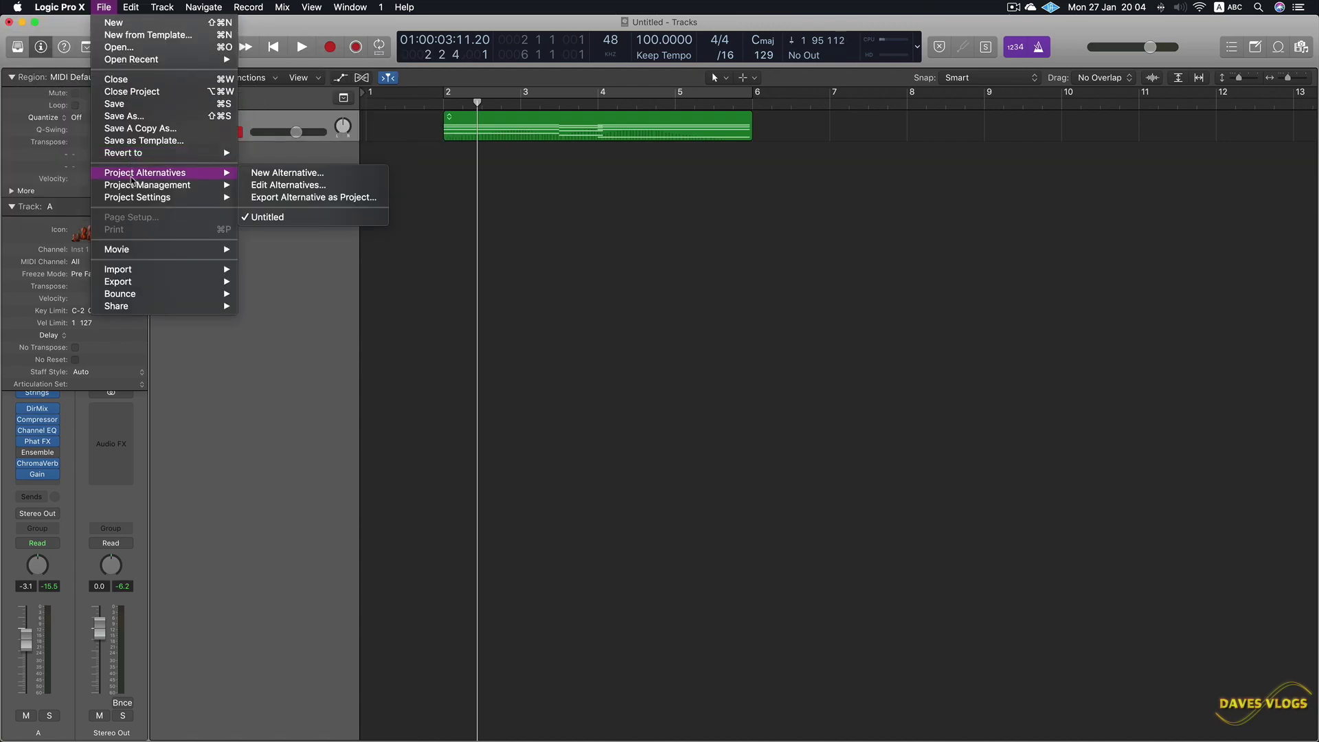
mouse_move(136, 198)
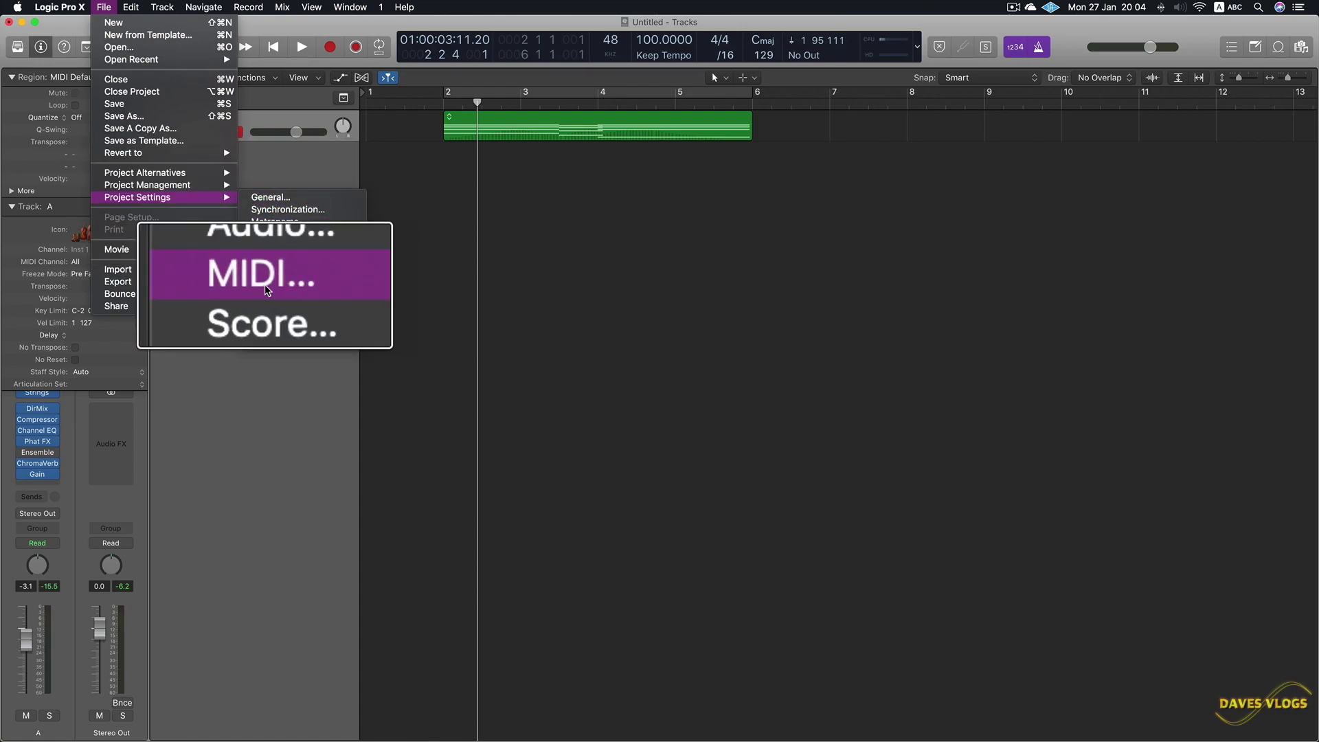
left_click(288, 289)
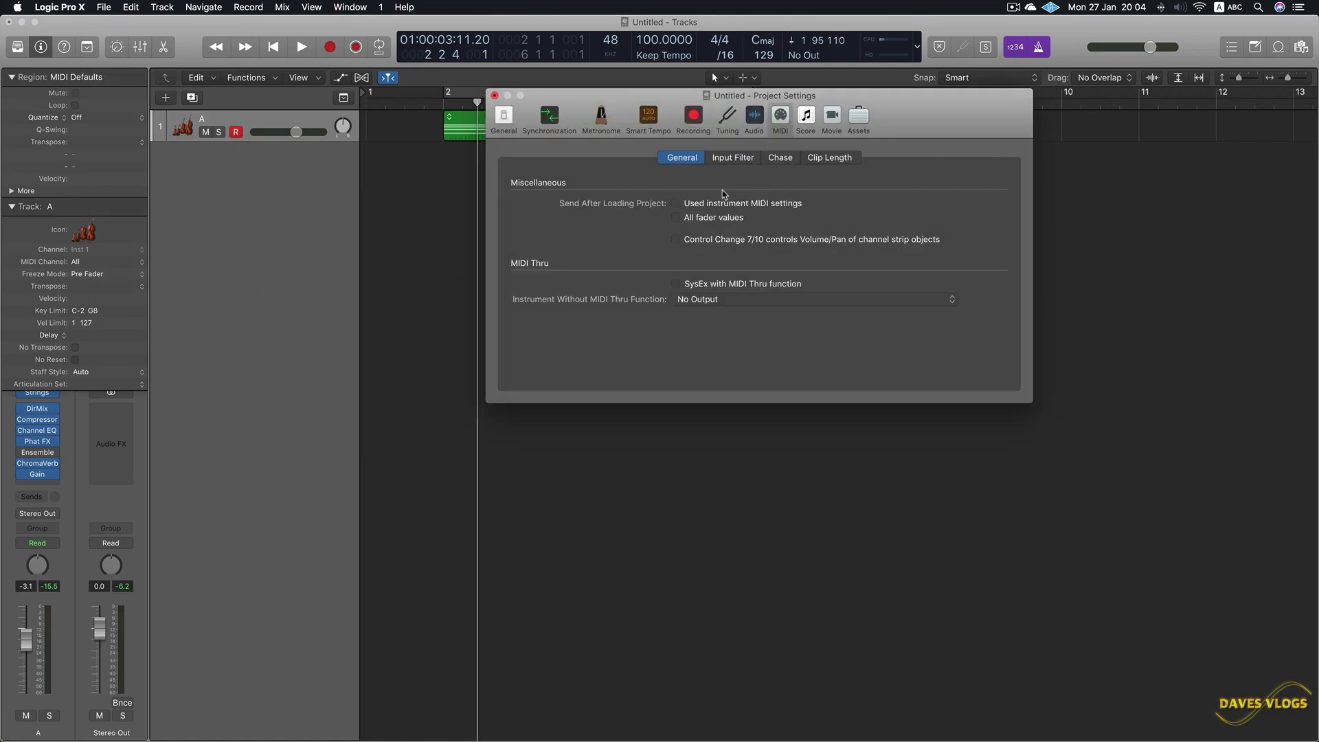
left_click(779, 159)
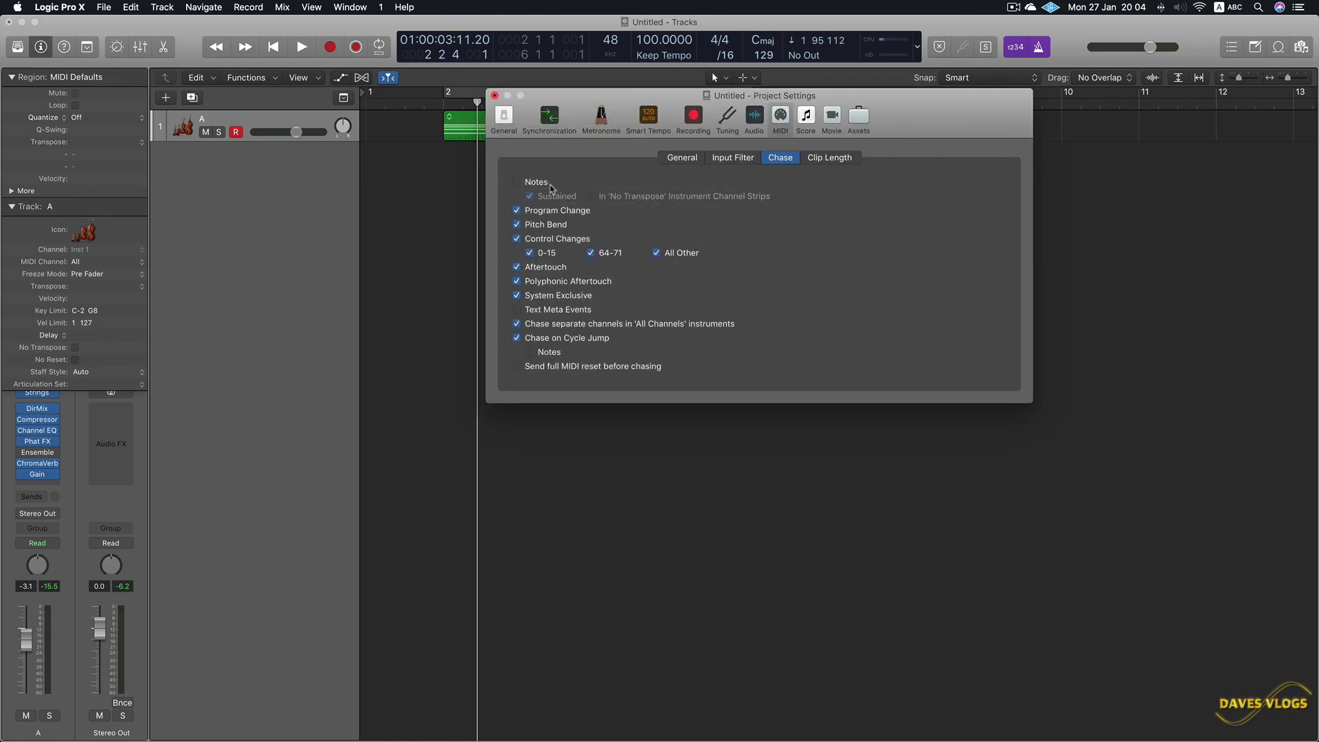
left_click(516, 182)
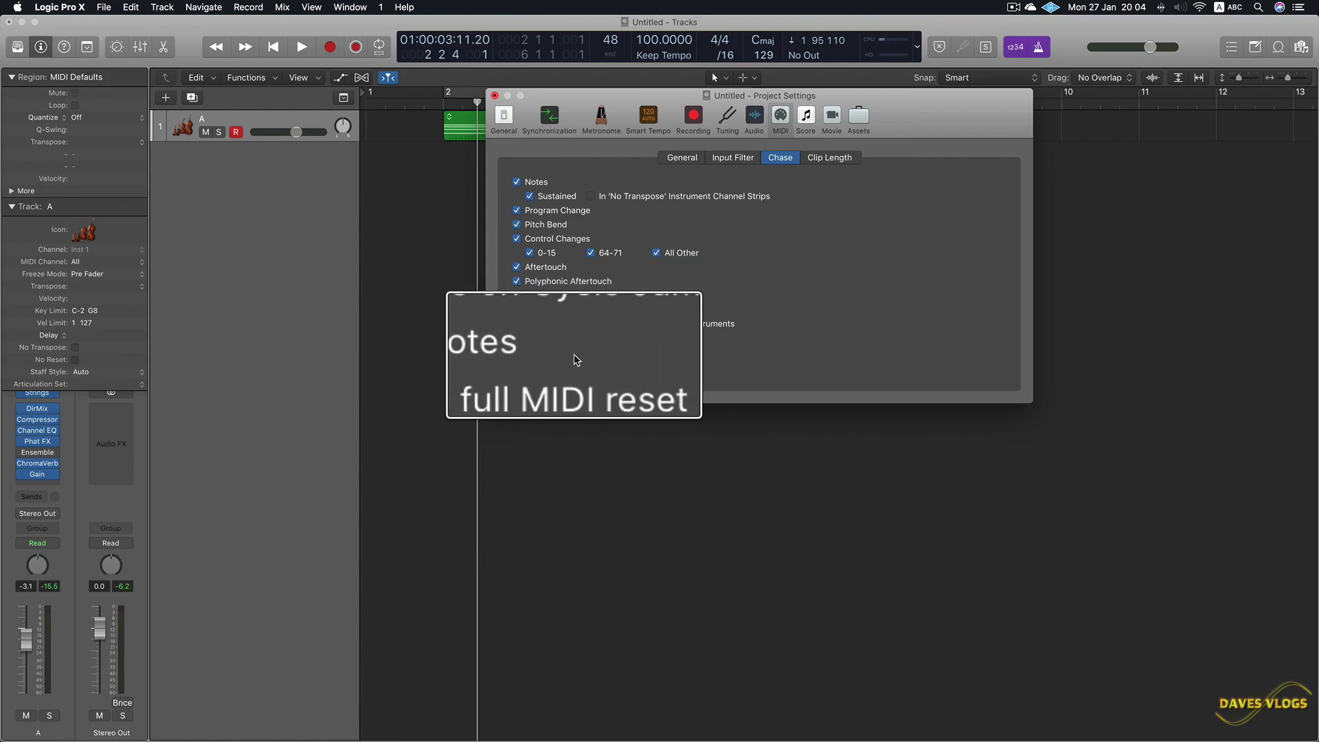
left_click(529, 352)
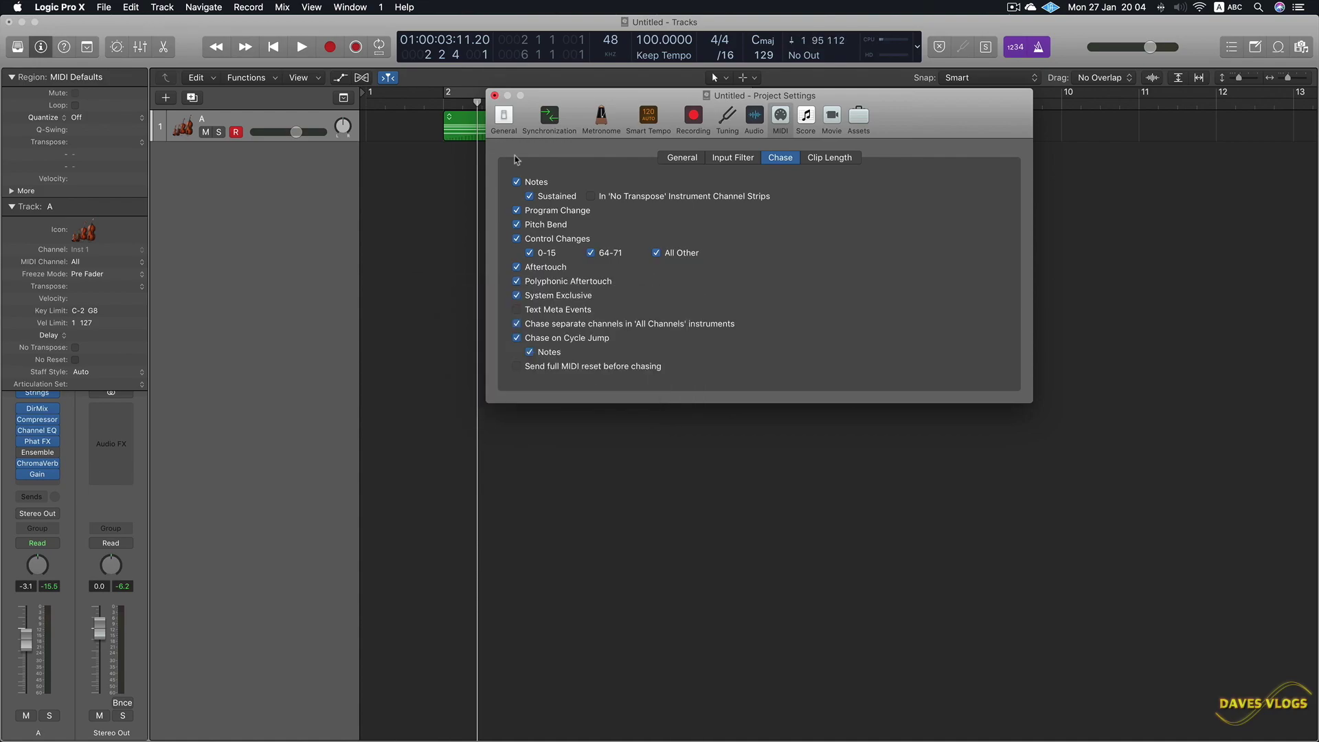
left_click(494, 96)
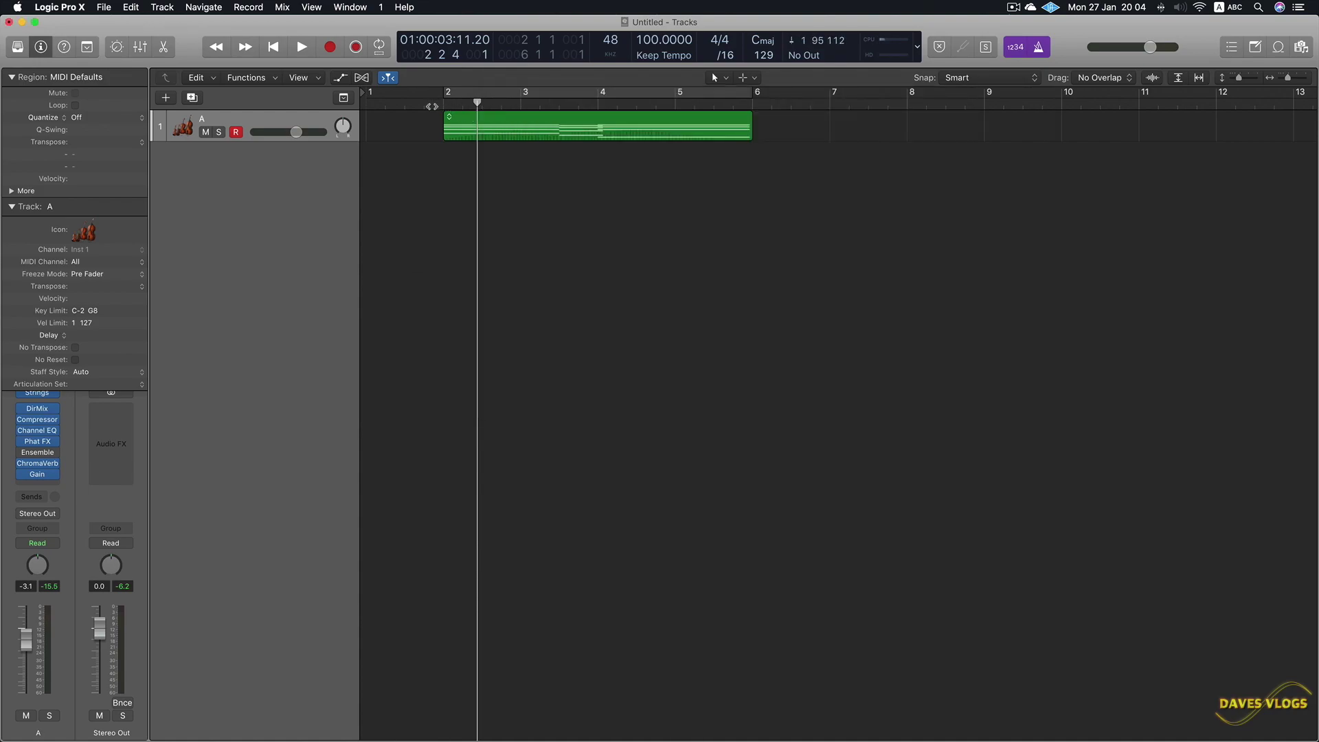
Audition the strings region from partway through bar 4 and from late in bar 2 to check note chasing
left_click(656, 103)
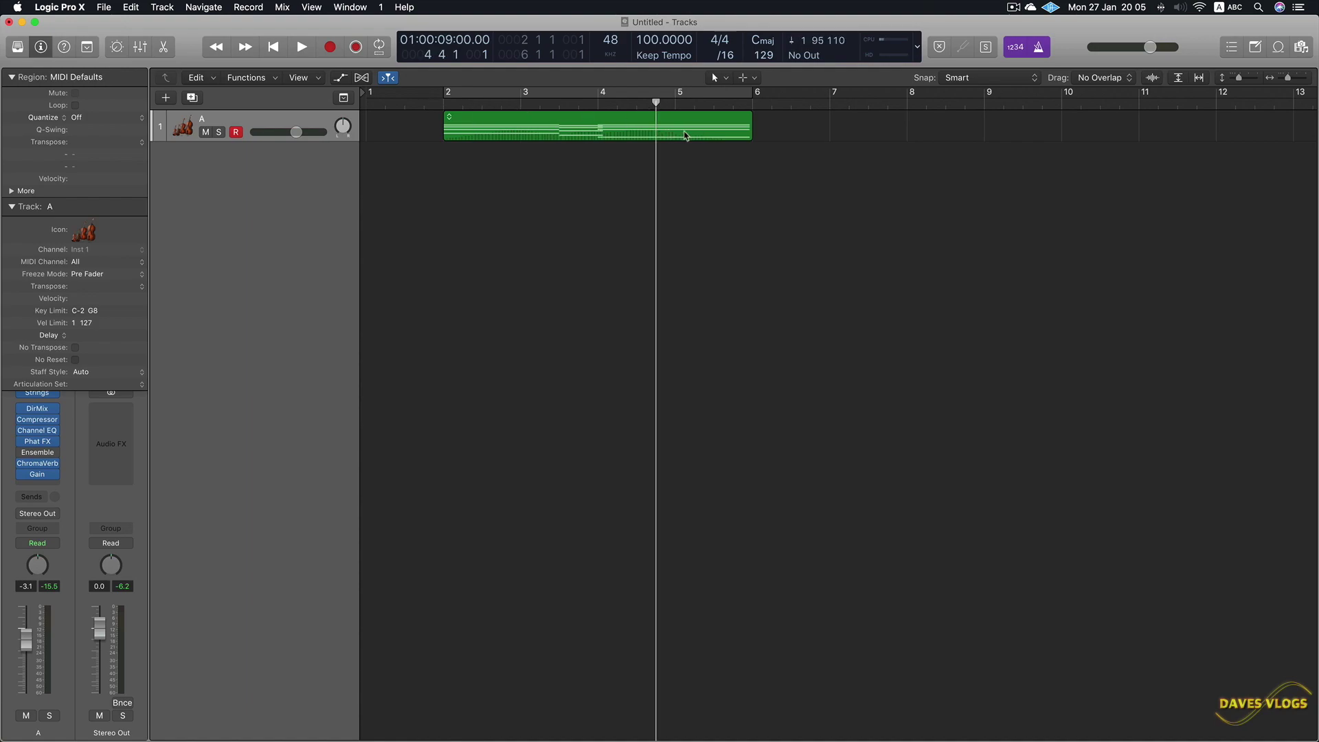
key("space")
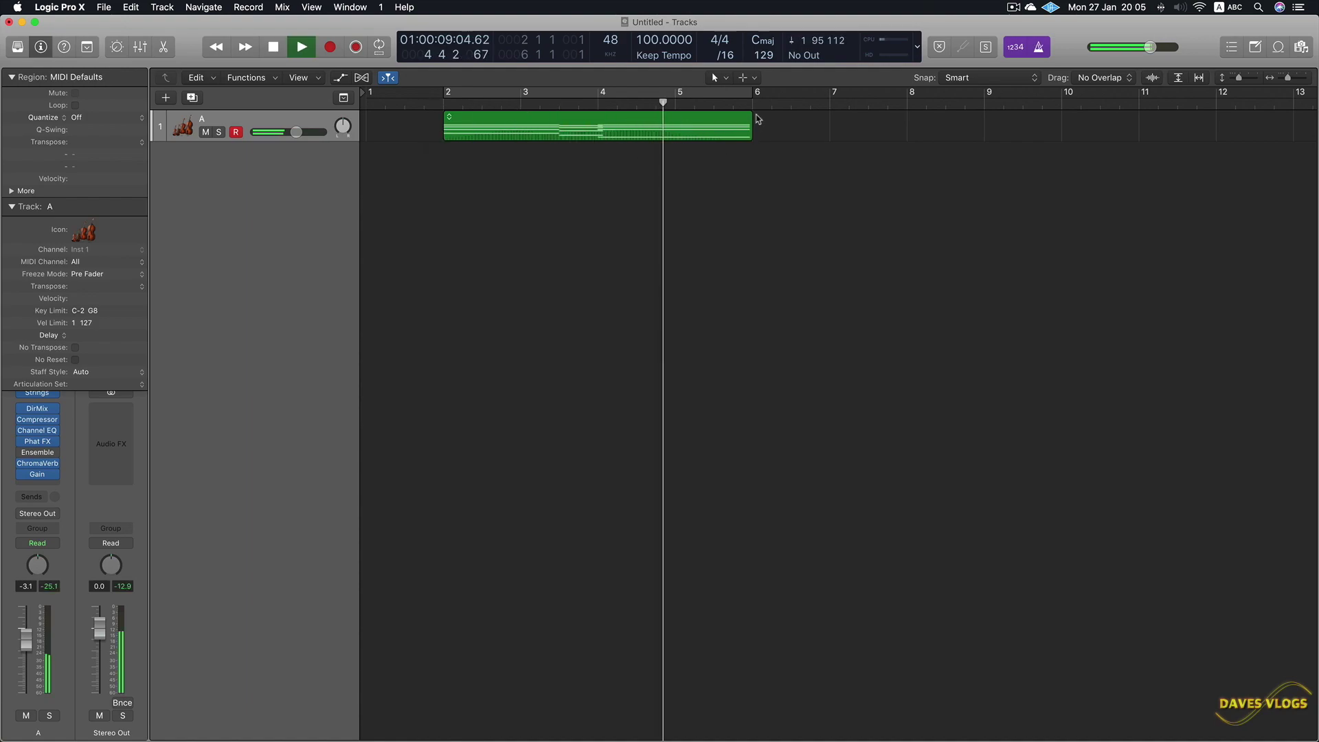
left_click(503, 103)
key("space")
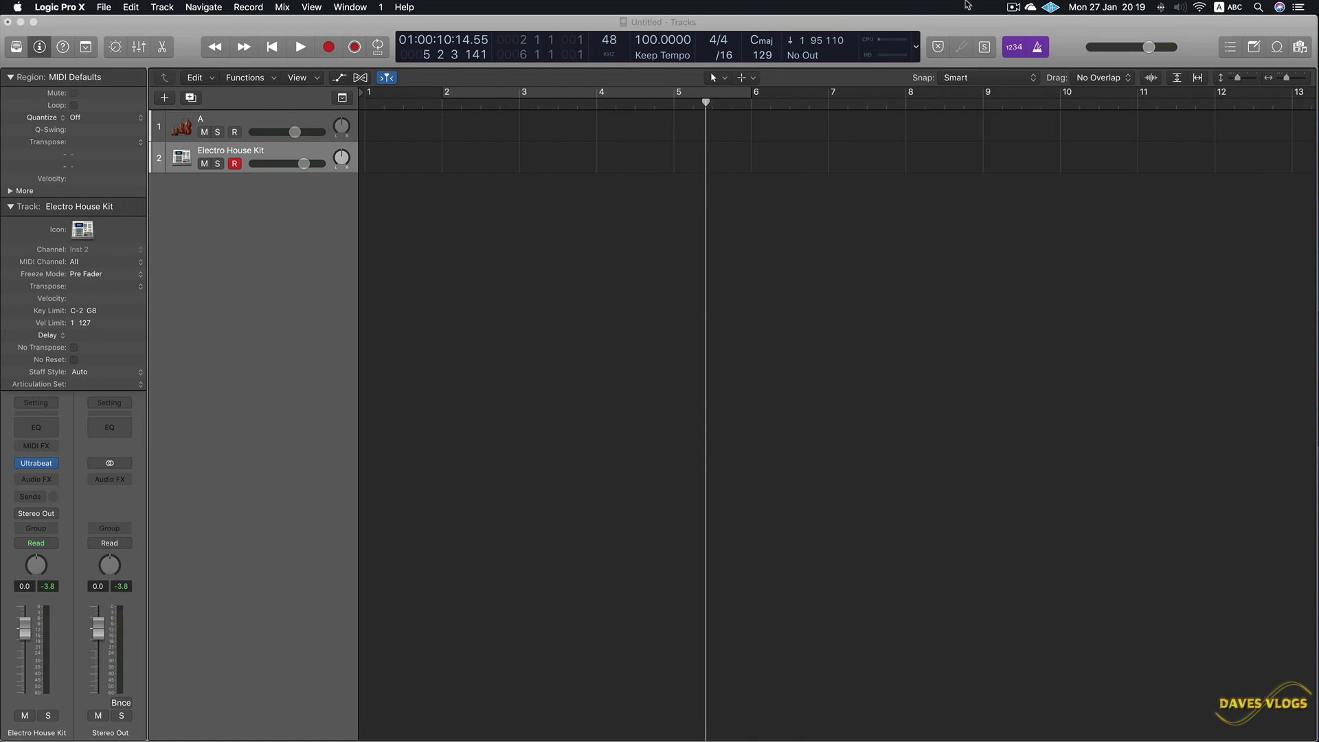
Play the Electro House Kit drums along with the metronome from bar 5 to judge the click level
left_click_drag(706, 103, 675, 103)
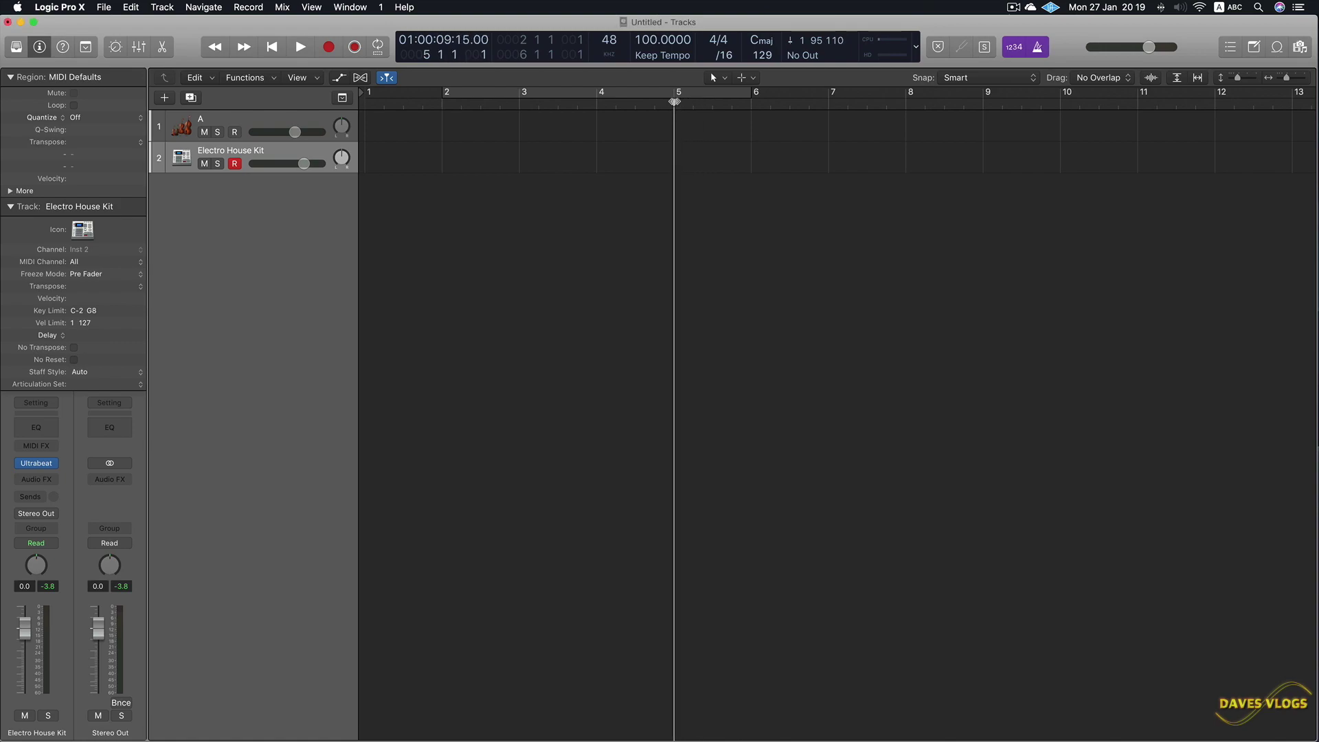
key("space")
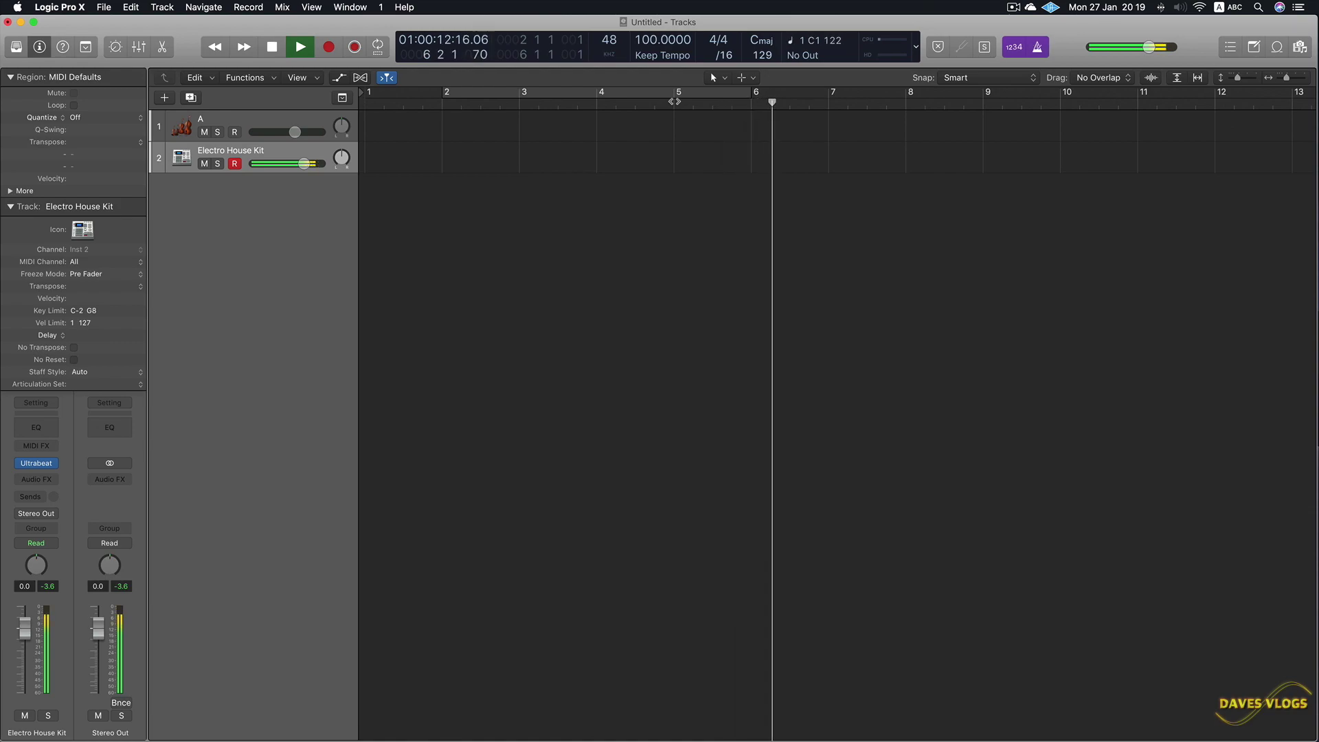
key("space")
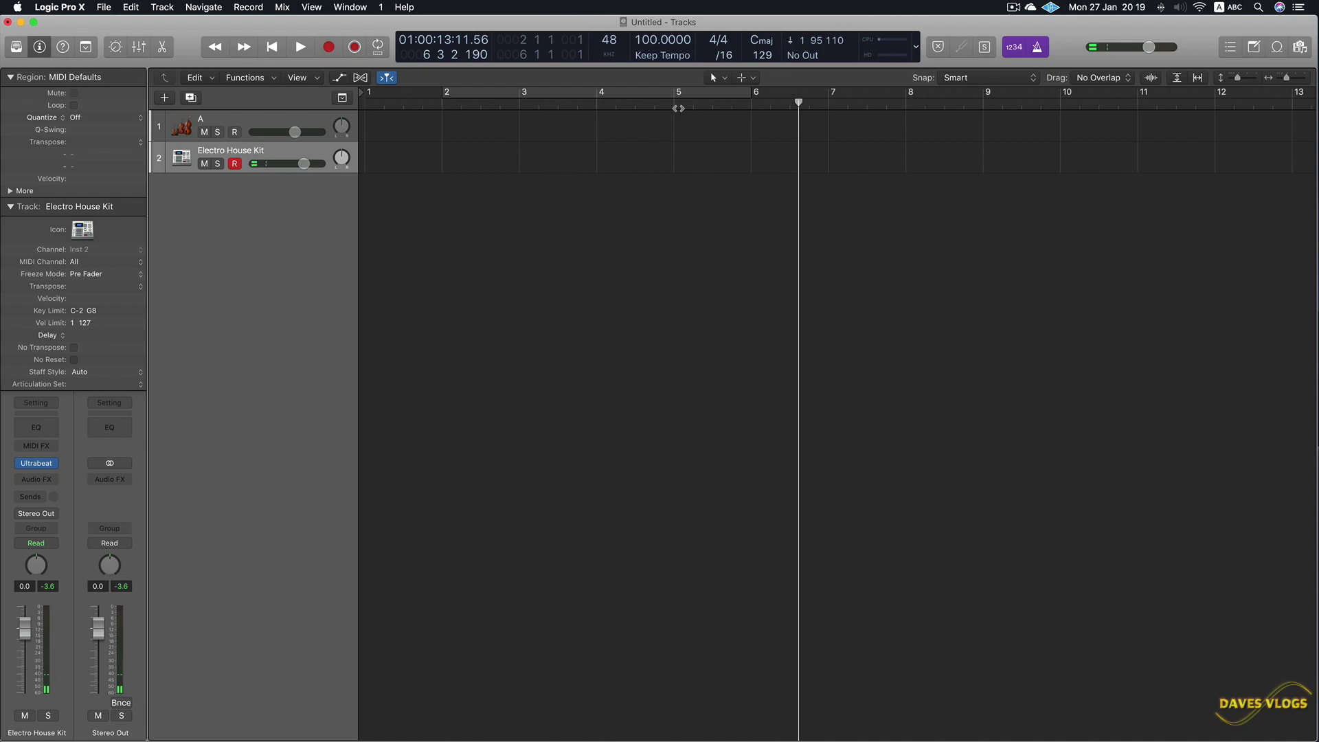
Raise the metronome's audio click volume to a little past the middle of its range and audition it
right_click(1040, 49)
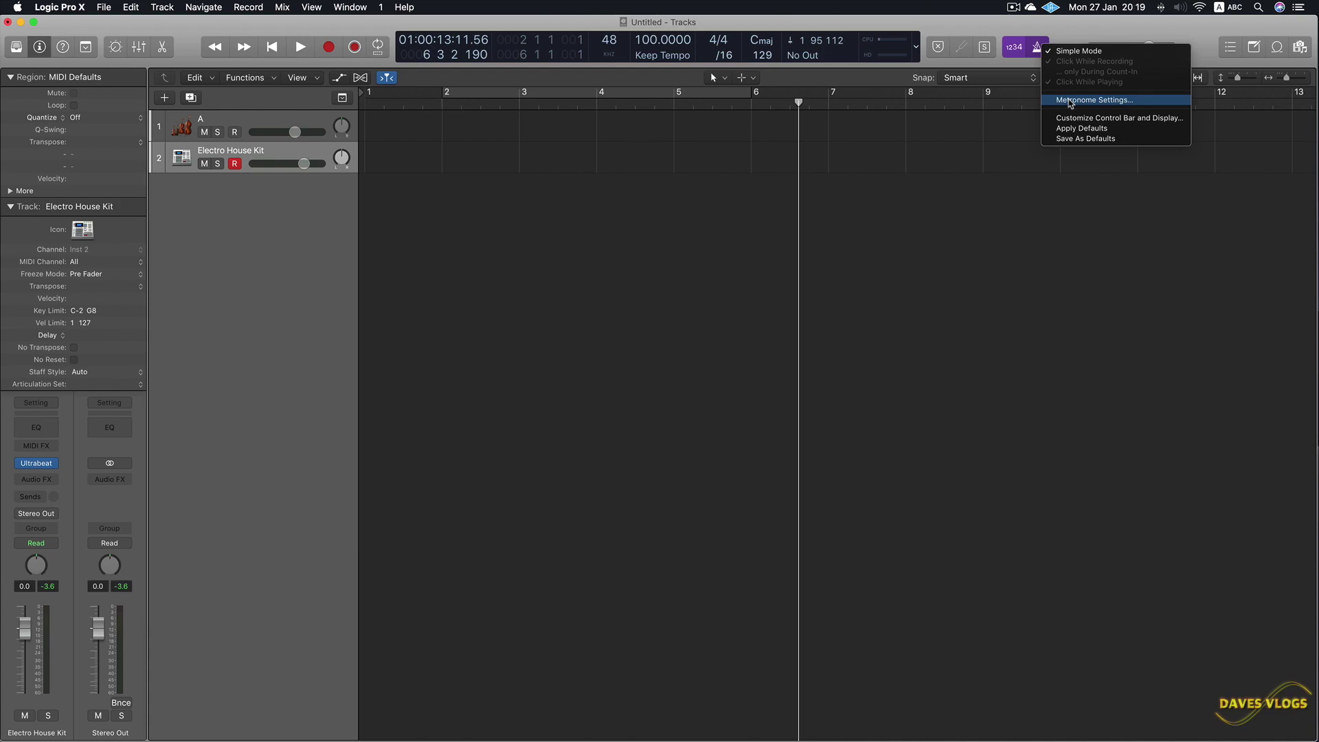
left_click(1069, 100)
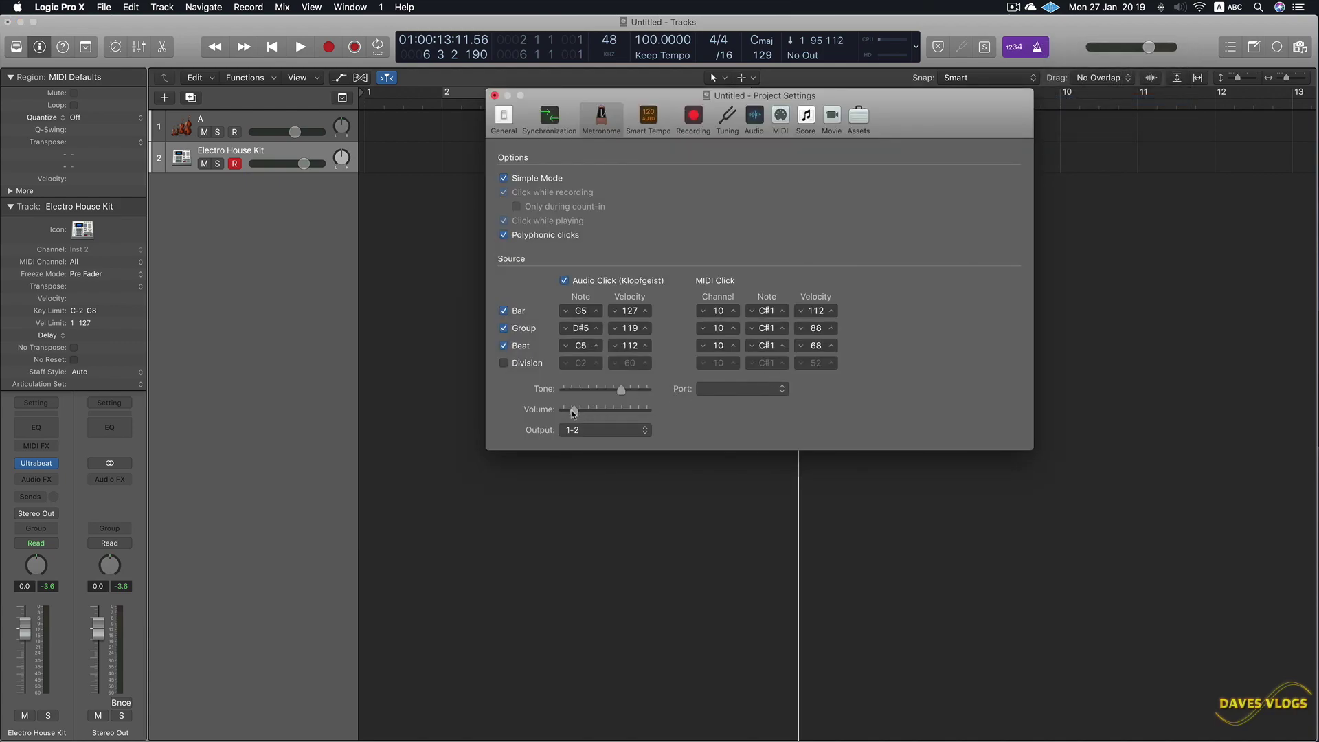
left_click_drag(575, 412, 619, 417)
key("space")
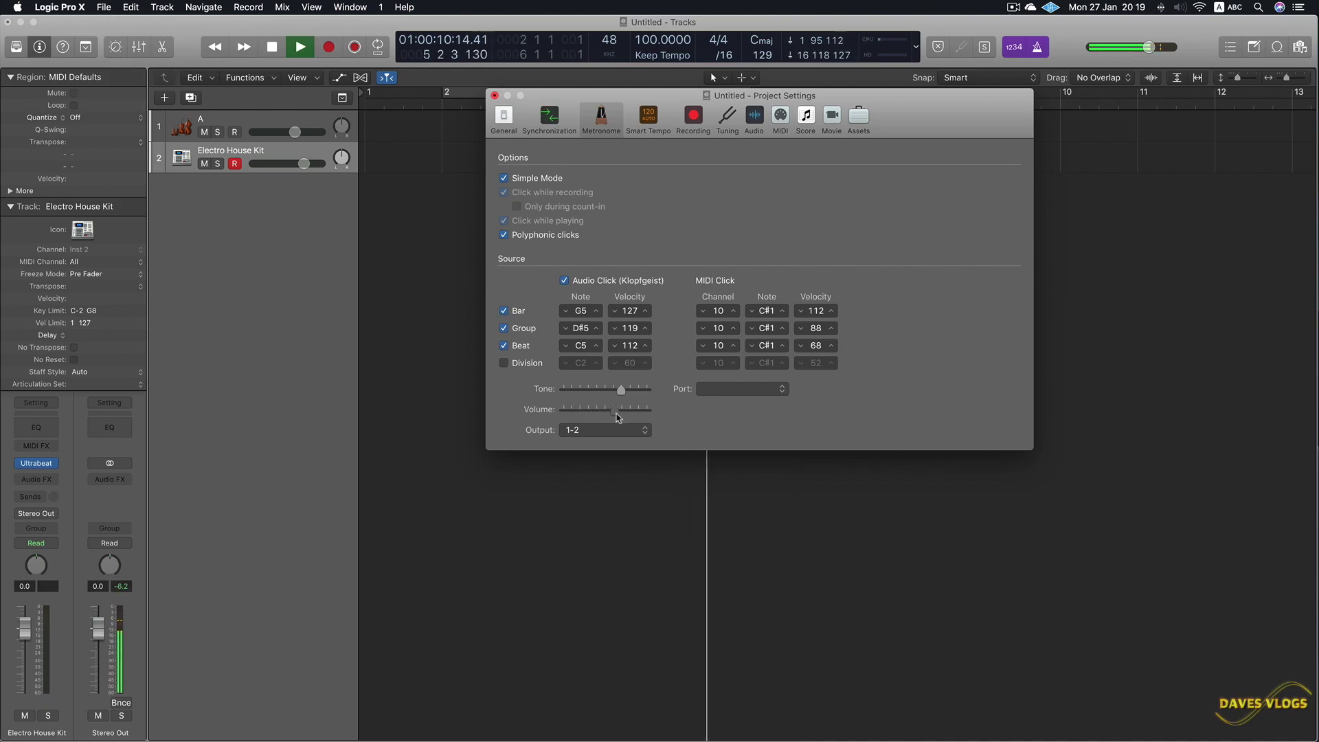
key("space")
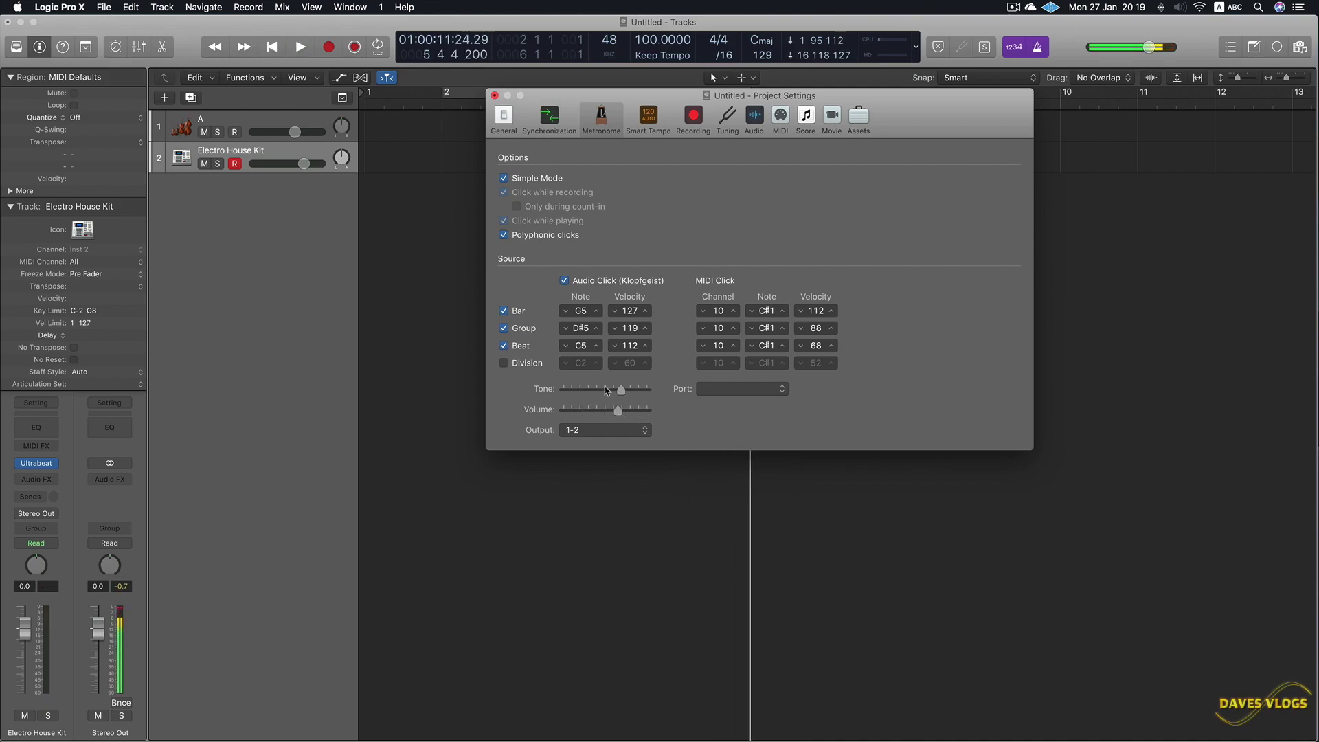
Raise the metronome click's tone slightly, audition it and close the project settings
mouse_move(626, 392)
left_mouse_down()
mouse_move(641, 394)
mouse_move(625, 393)
left_mouse_up()
key("space")
key("space")
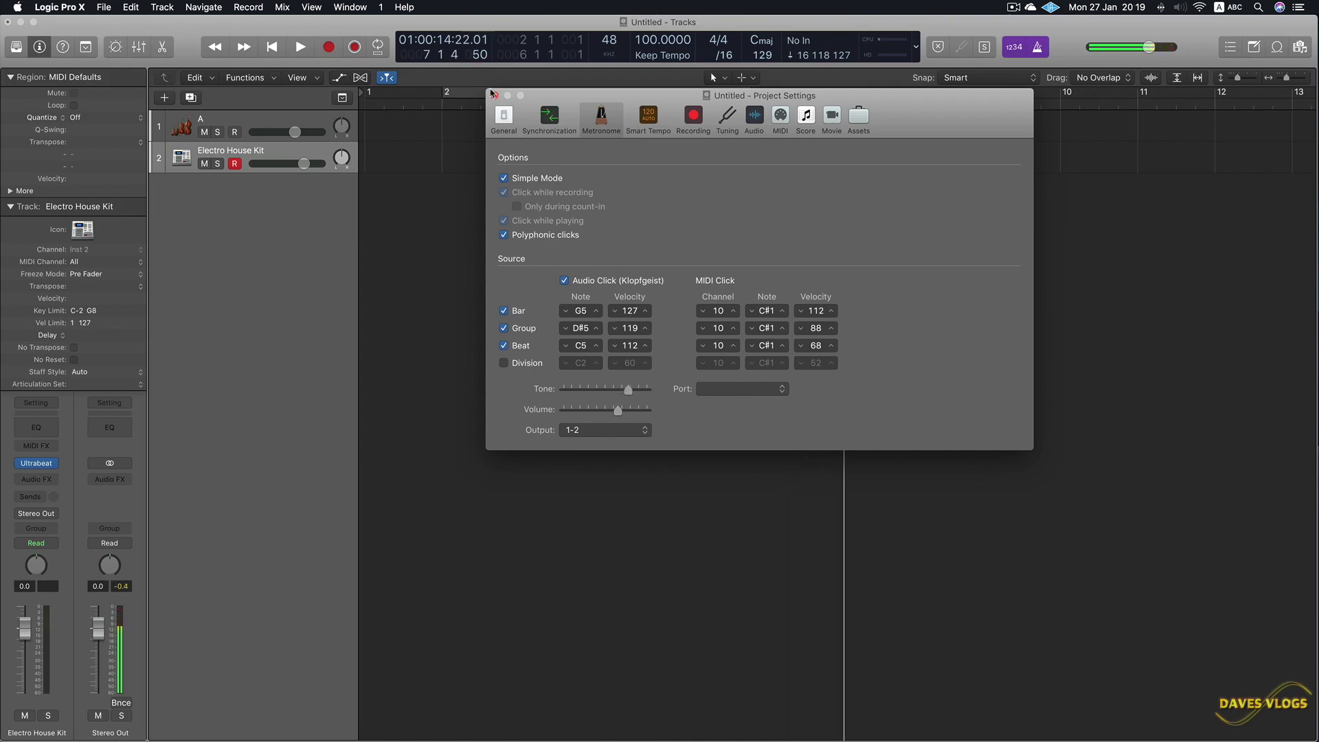
left_click(492, 94)
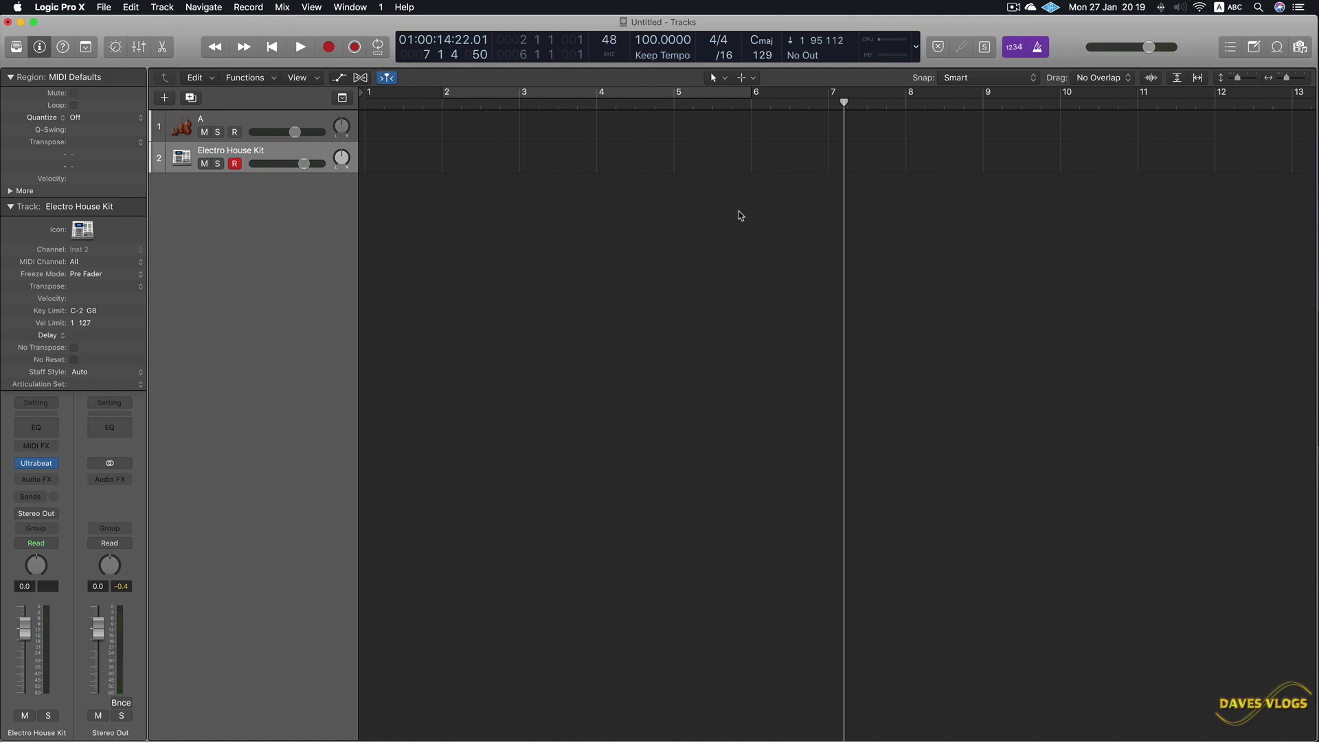
Record an Electro House Kit drum pattern from bar 2 and quantize its notes to 1/16
key("space")
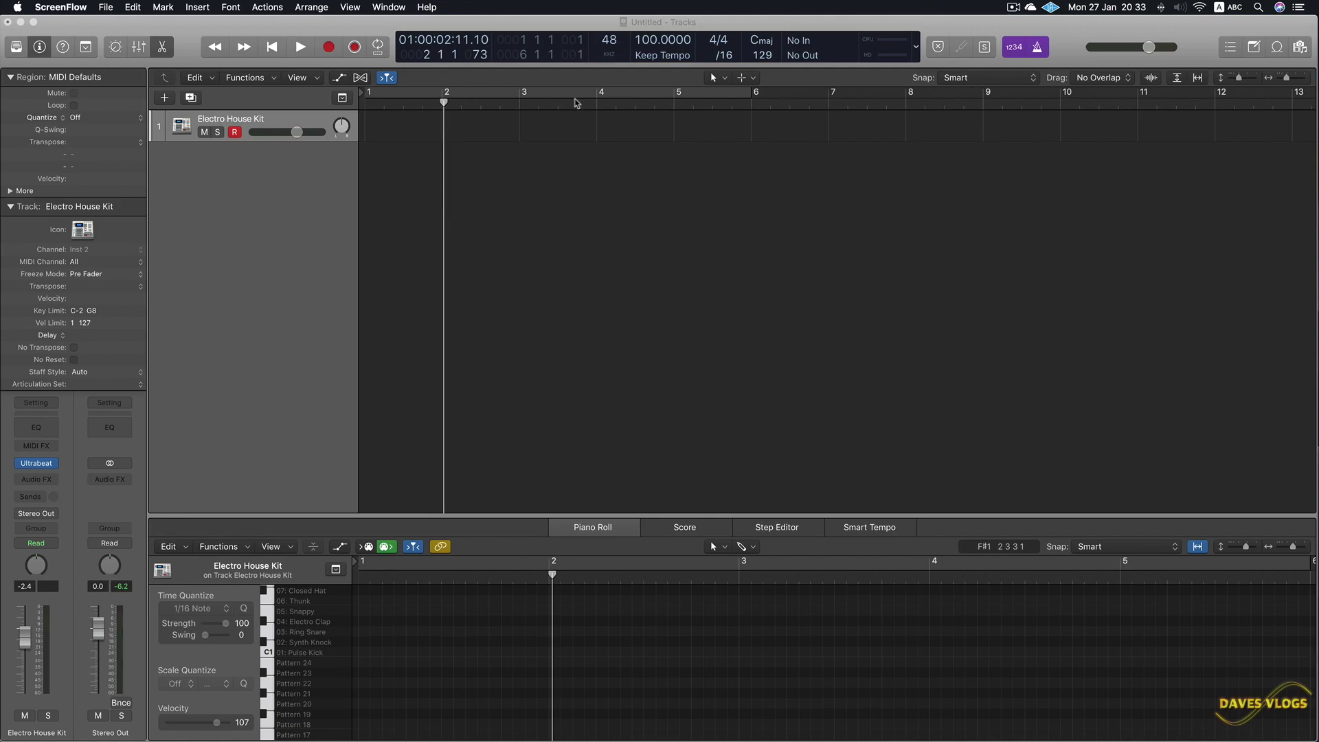
left_click(446, 110)
key("r")
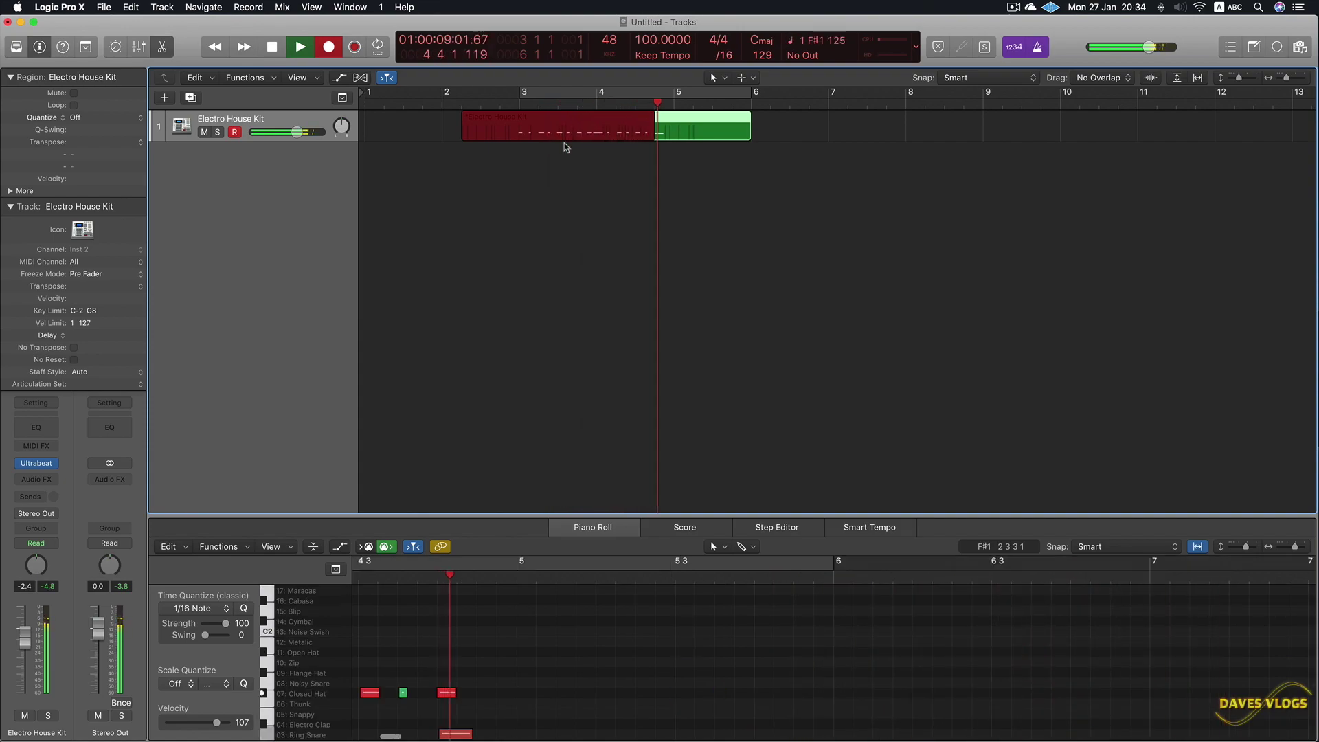
key("space")
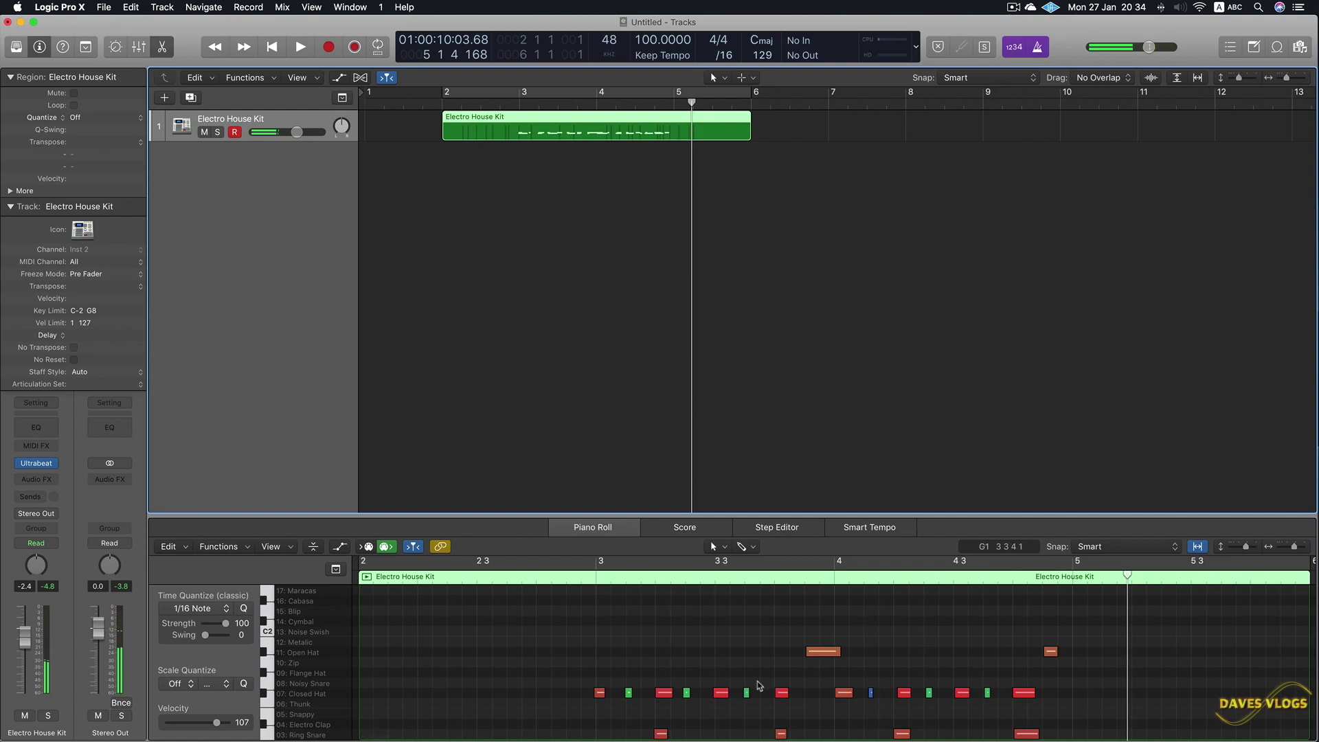
key("q")
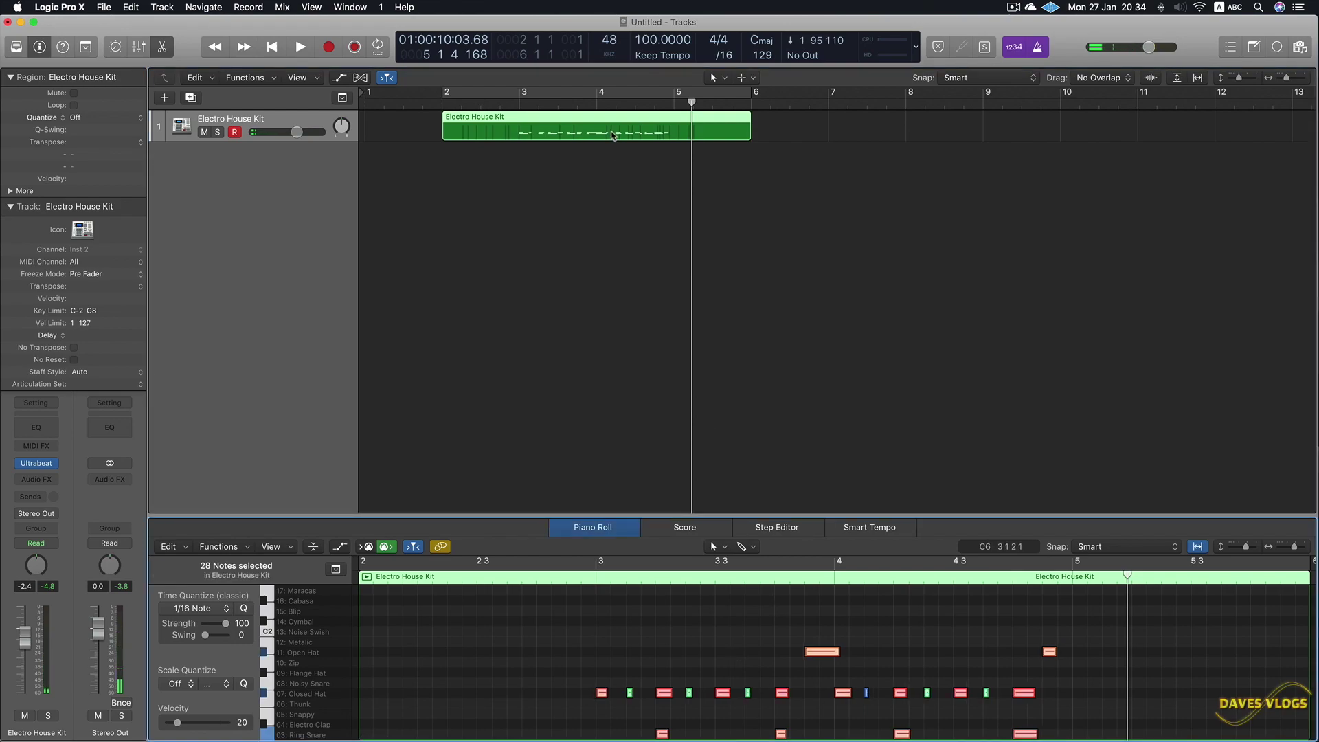
Examine the quantized drum notes in a separate Piano Roll window, auditioning individual kick, snare and hi-hat notes, and close it
double_click(613, 136)
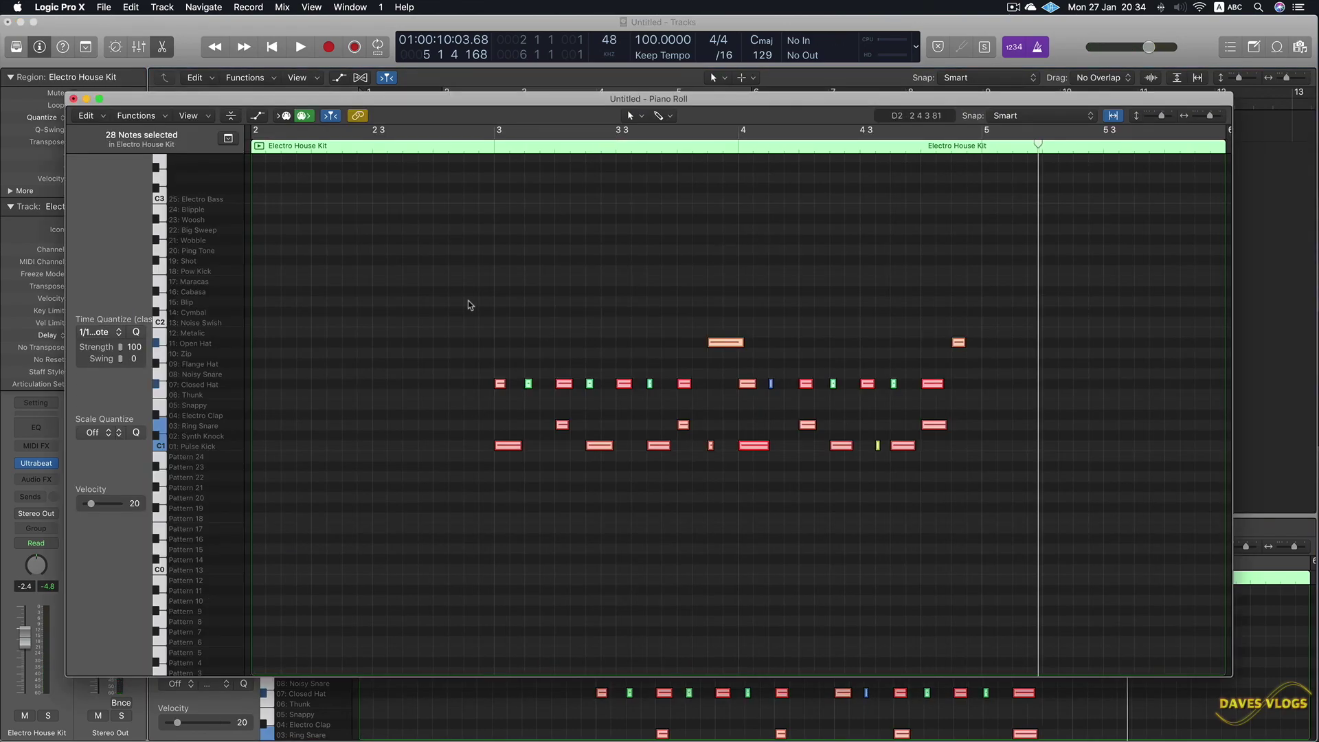
left_click_drag(435, 295, 1069, 488)
left_click(925, 471)
left_click(903, 445)
left_click(841, 445)
left_click(807, 425)
left_click_drag(814, 387, 711, 313)
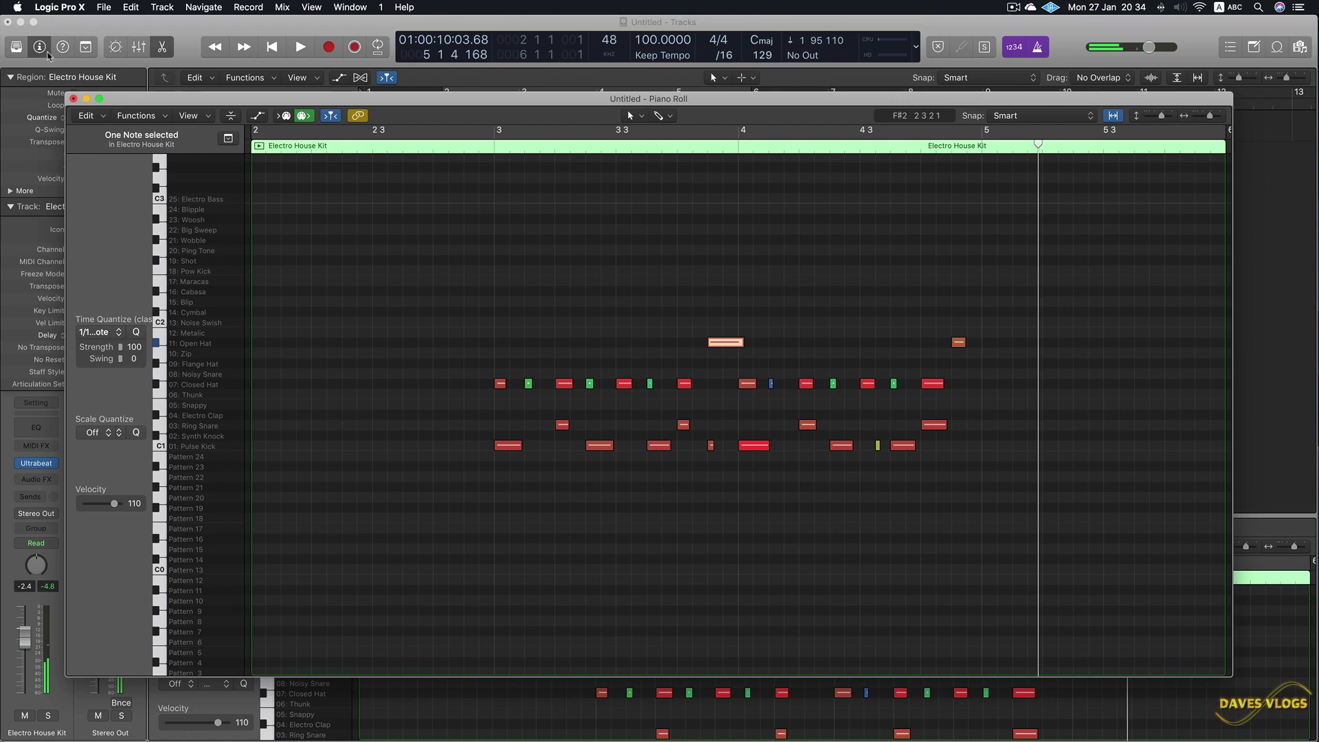
left_click(72, 98)
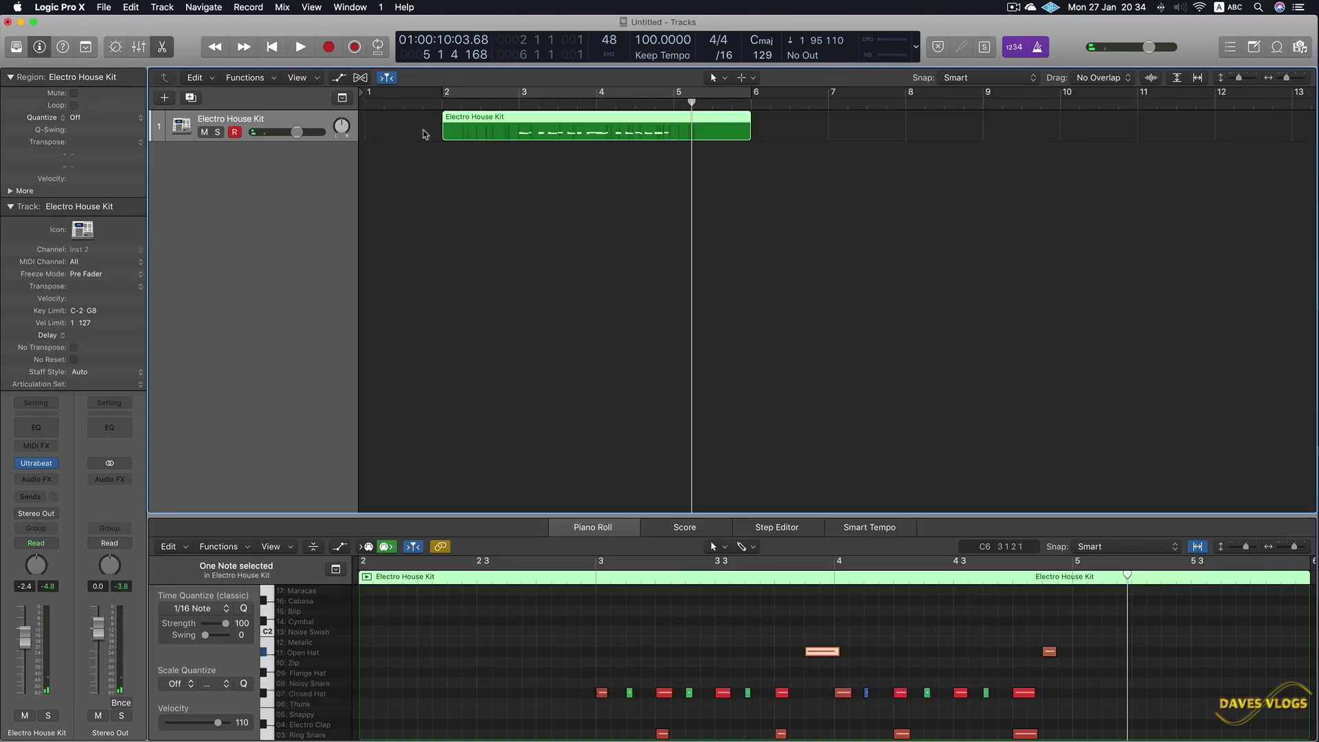
Remove the part of the drum region before bar 3 and separate the rest by note pitch
left_click(514, 122)
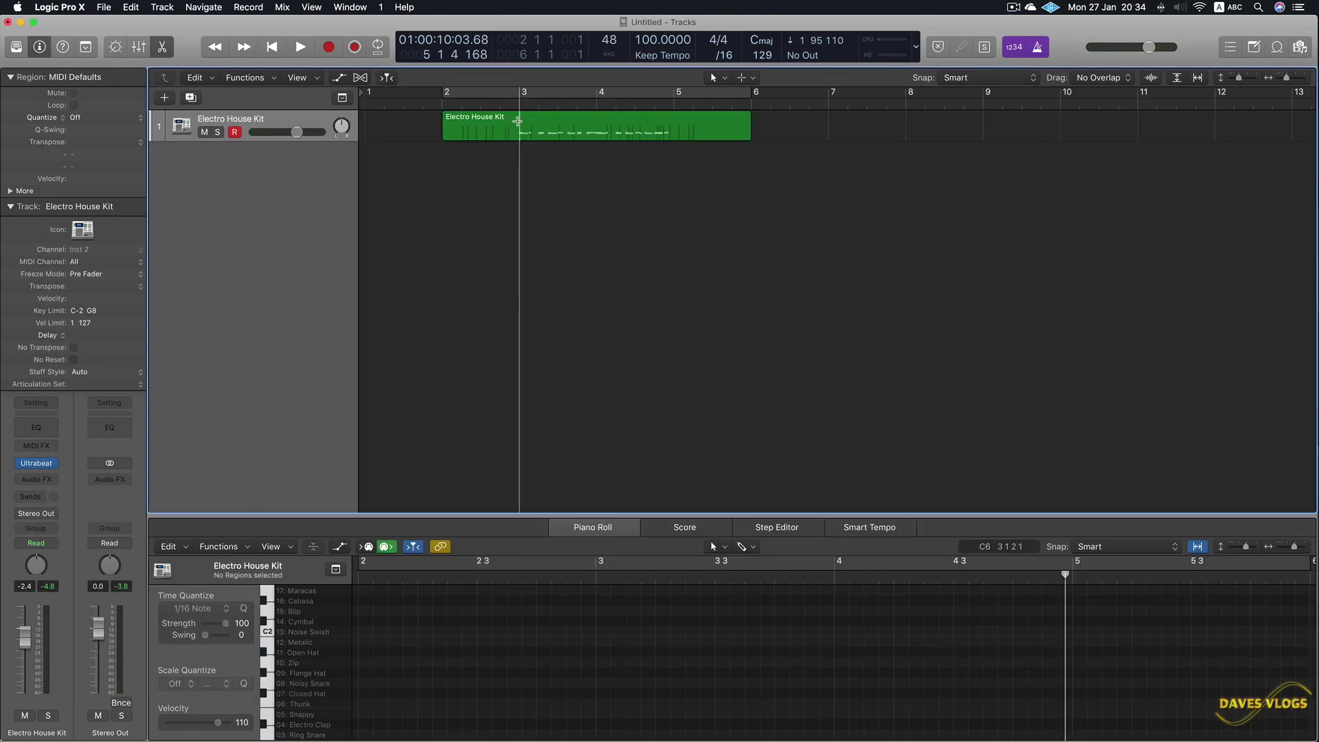
key("Delete")
left_click(575, 133)
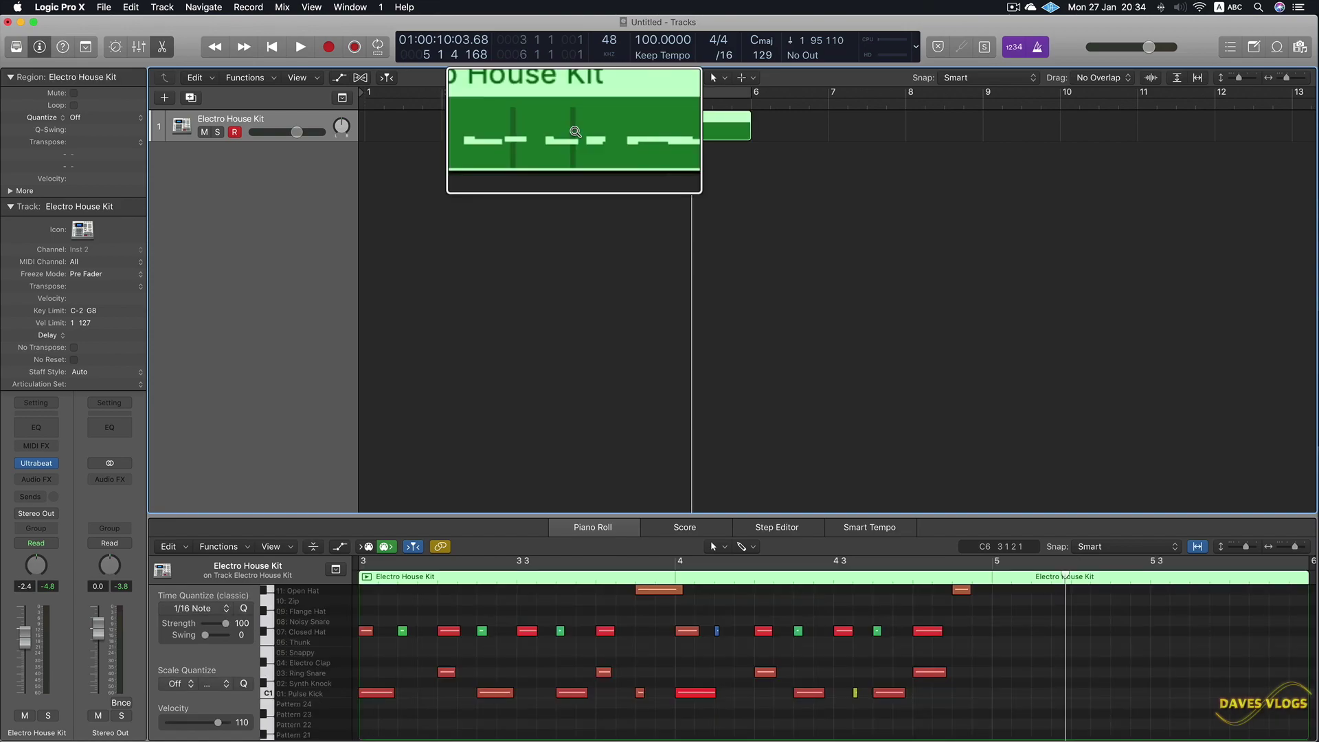
right_click(574, 133)
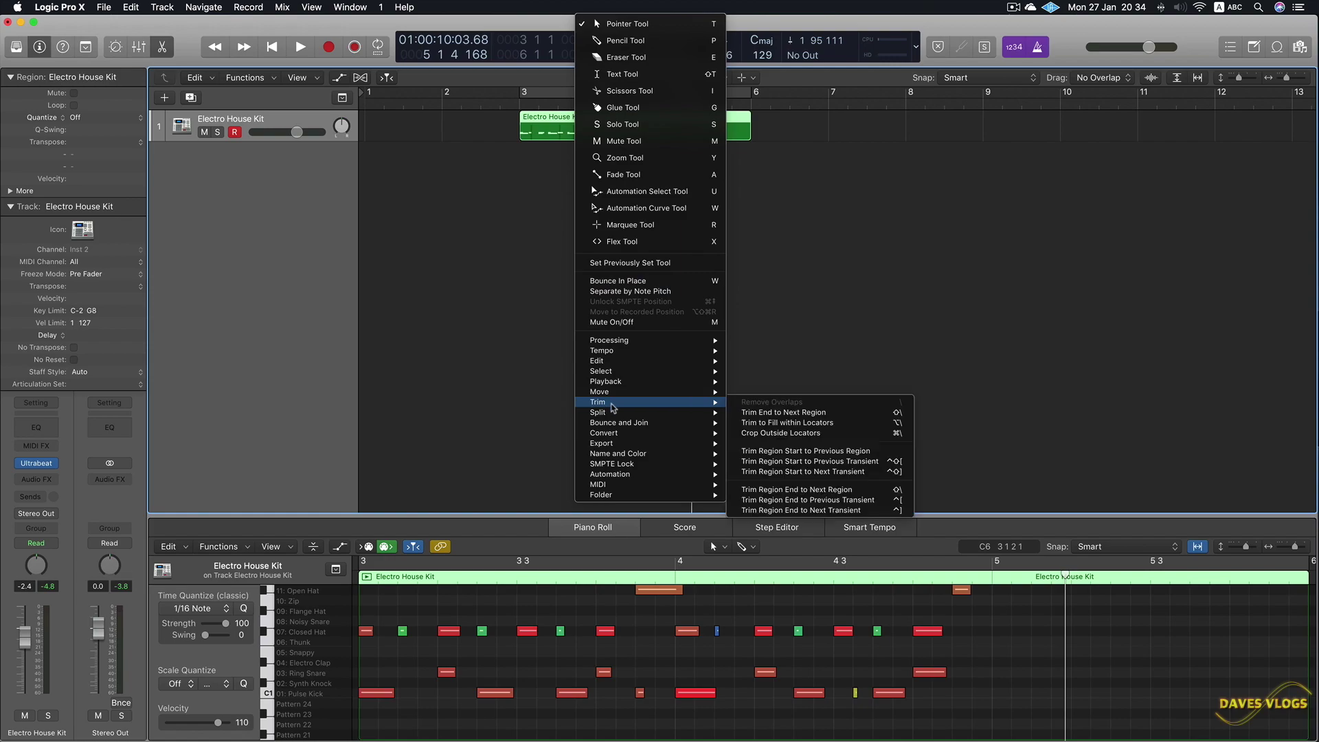
mouse_move(620, 489)
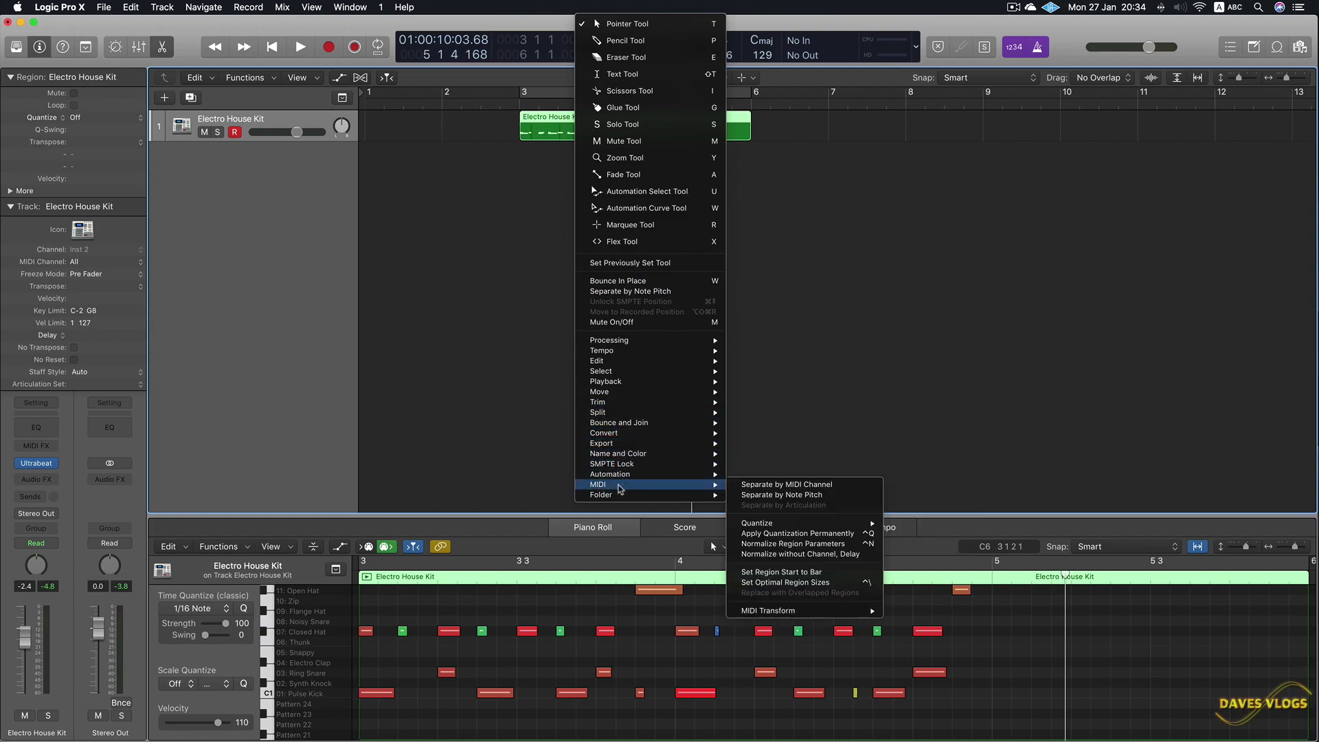
left_click(755, 500)
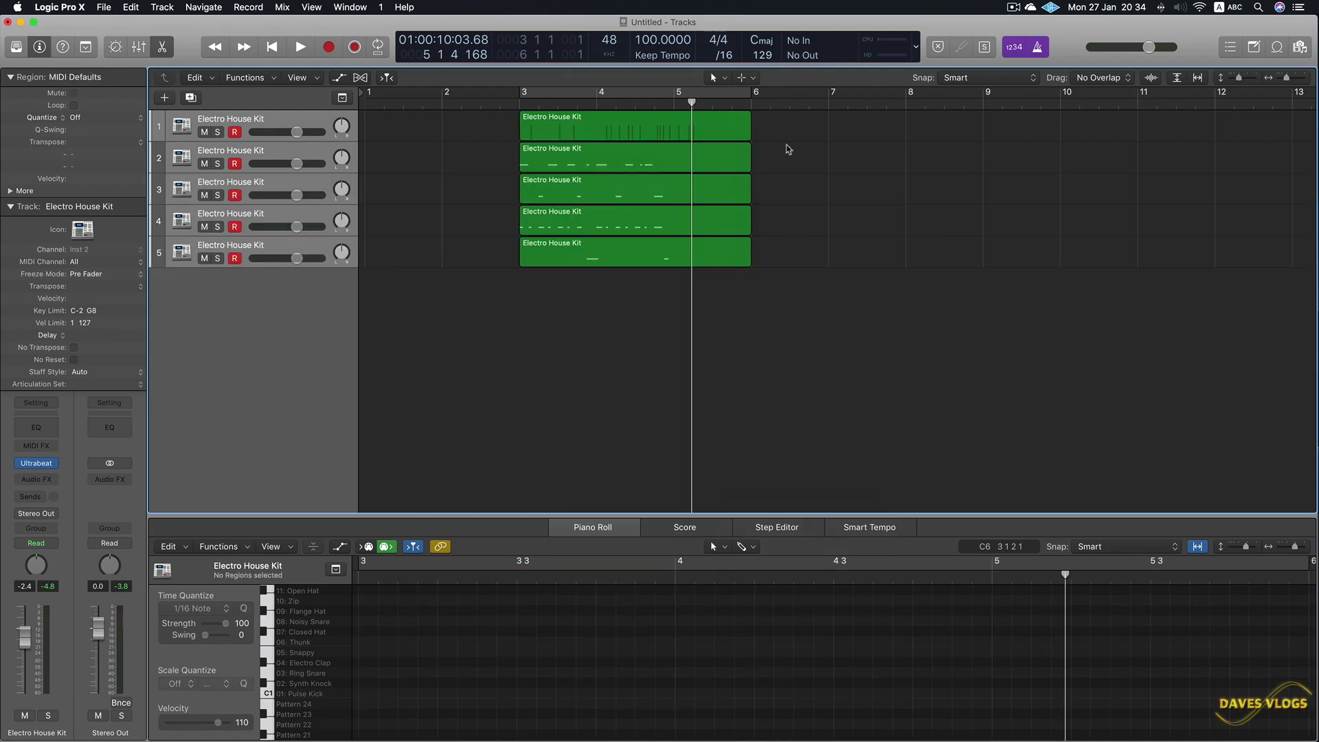
Shorten the four separated note regions to end at bar 5 and delete the leftover region on the first track
left_click_drag(763, 177, 674, 264)
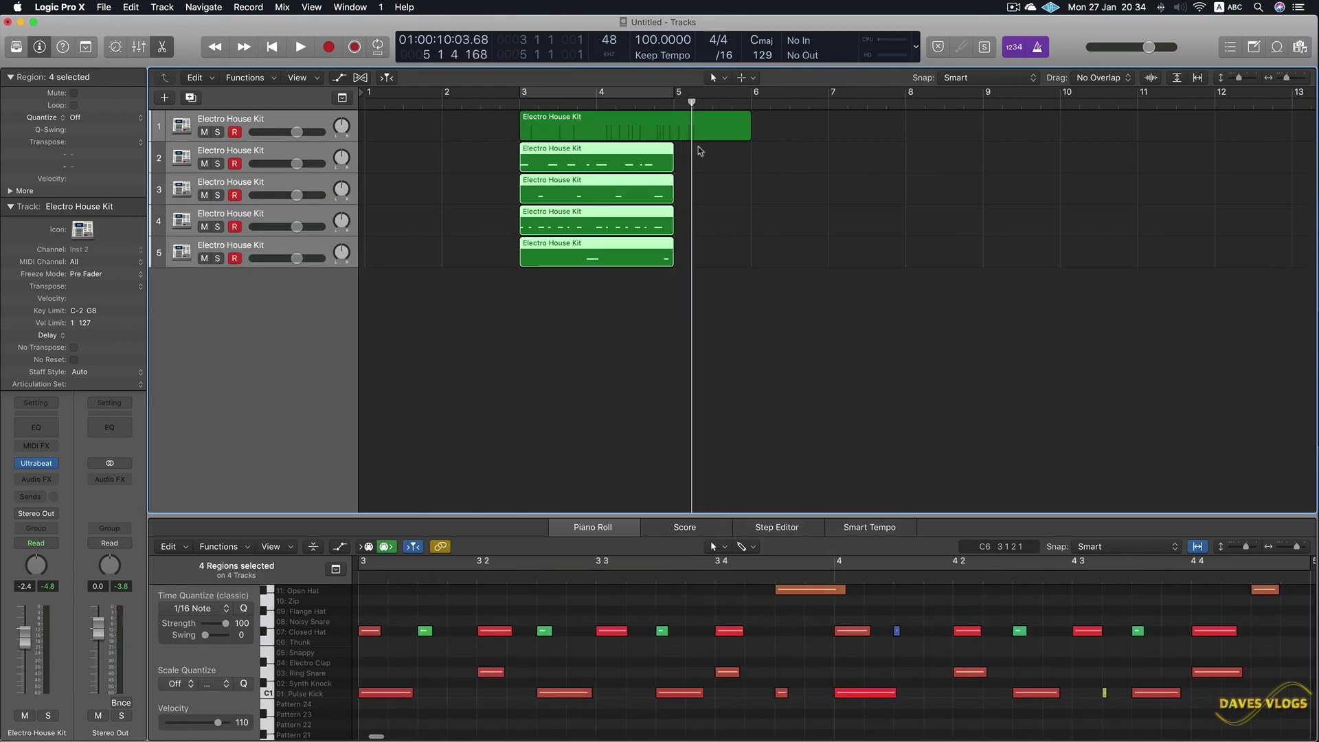
left_click(698, 132)
key("Delete")
Check the notes in the separated kick, snare, closed hat and open hat regions, auditioning some of them
left_click(637, 160)
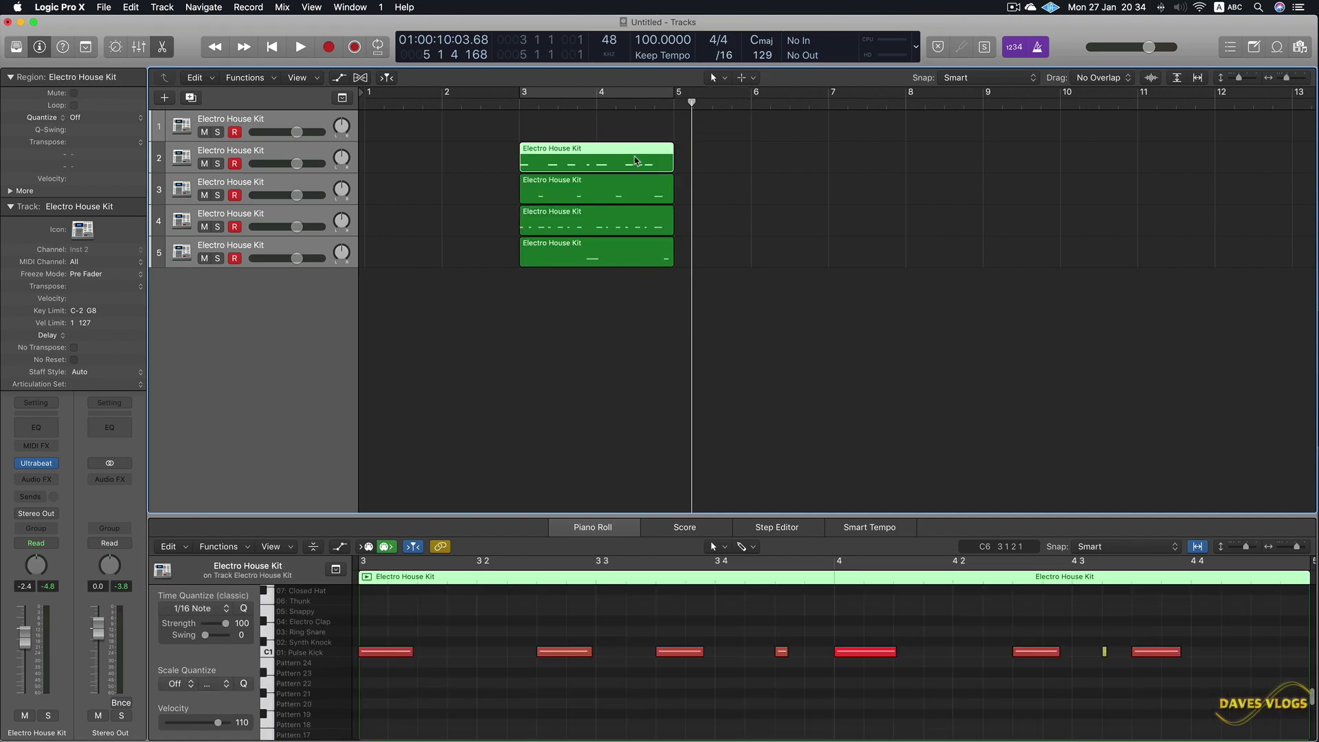
left_click(566, 650)
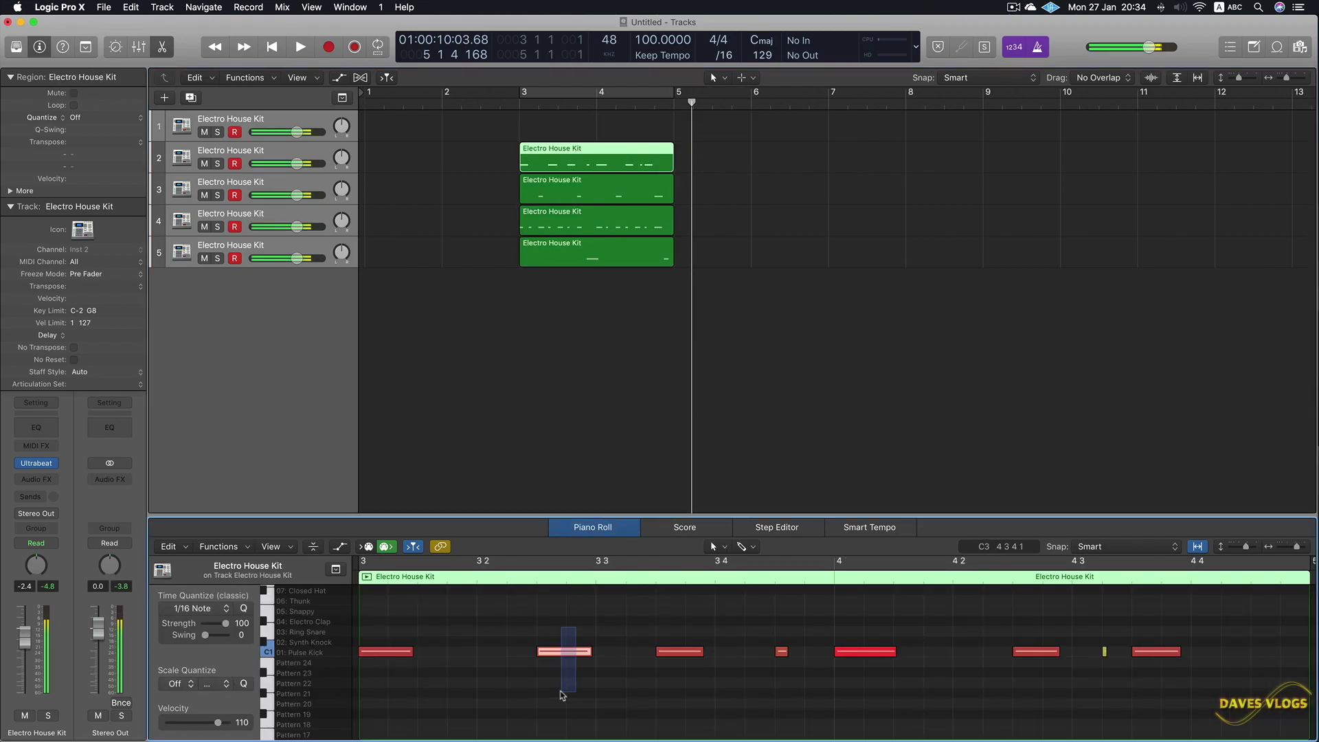
left_click(610, 191)
left_click_drag(648, 648, 790, 639)
left_click(646, 221)
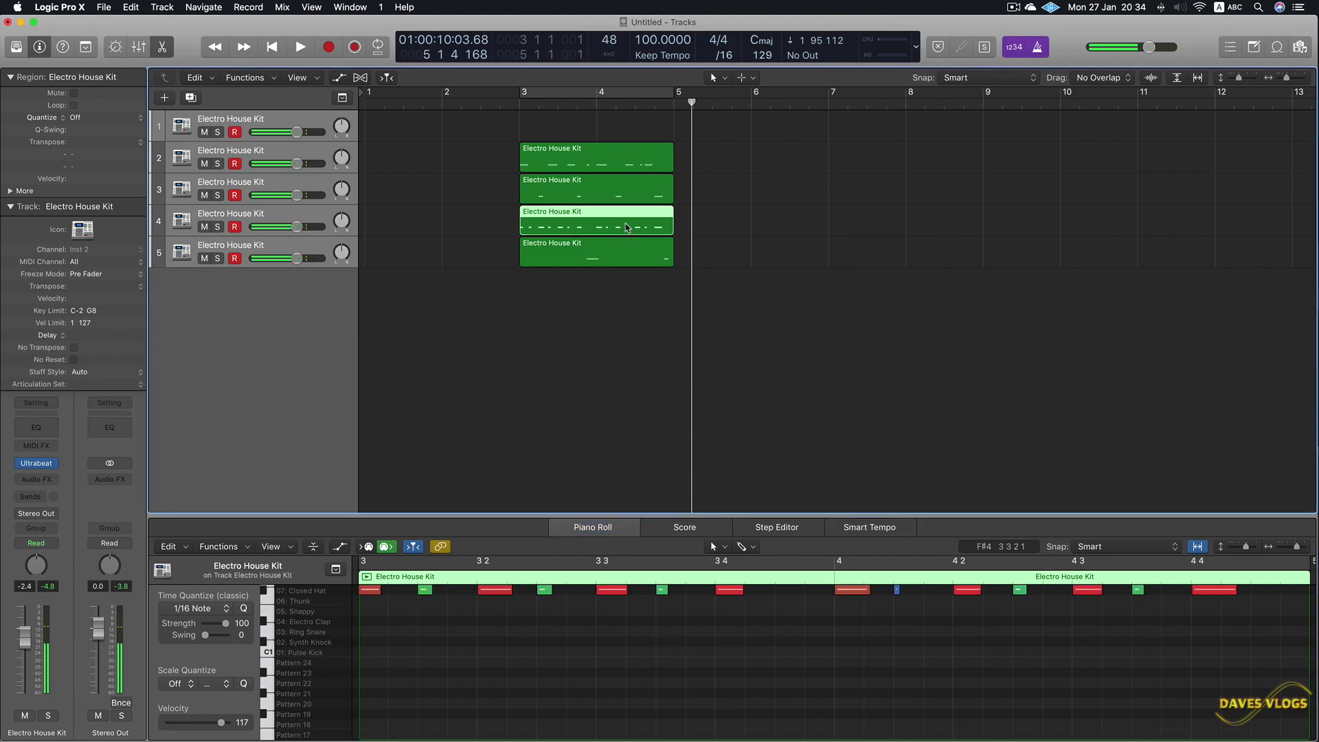
left_click(639, 256)
left_click_drag(774, 603, 814, 714)
left_click(687, 264)
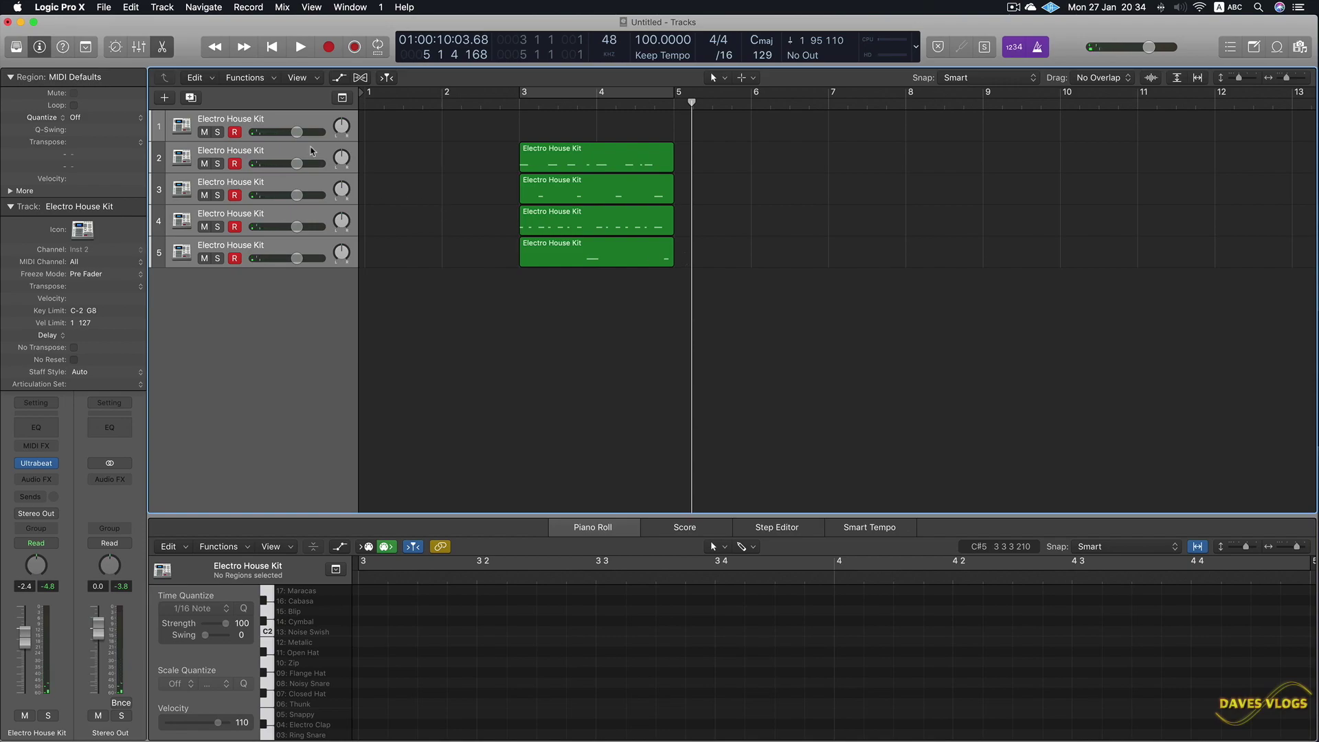
Delete the empty first track and bounce the kick region in place to a new track named Kick
key("super+BackSpace")
left_click(367, 164)
left_click(585, 138)
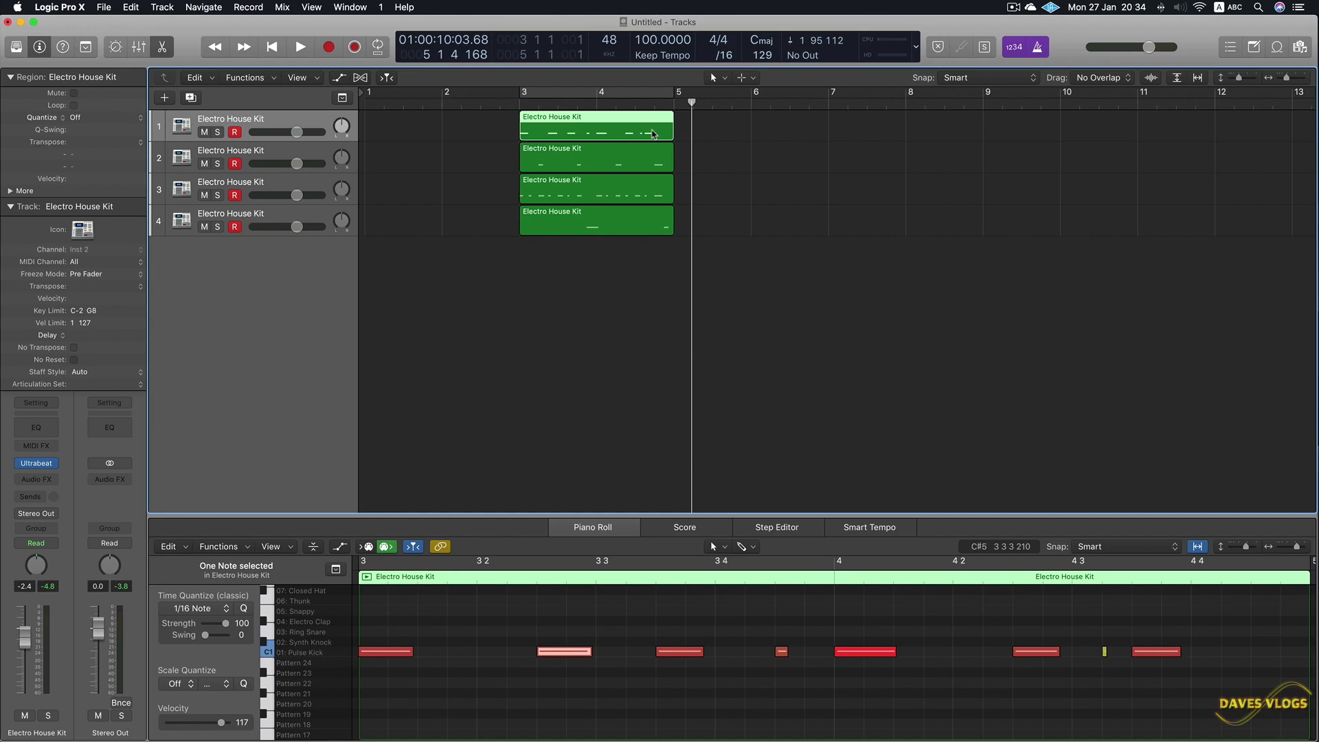
left_click(741, 149)
right_click(581, 117)
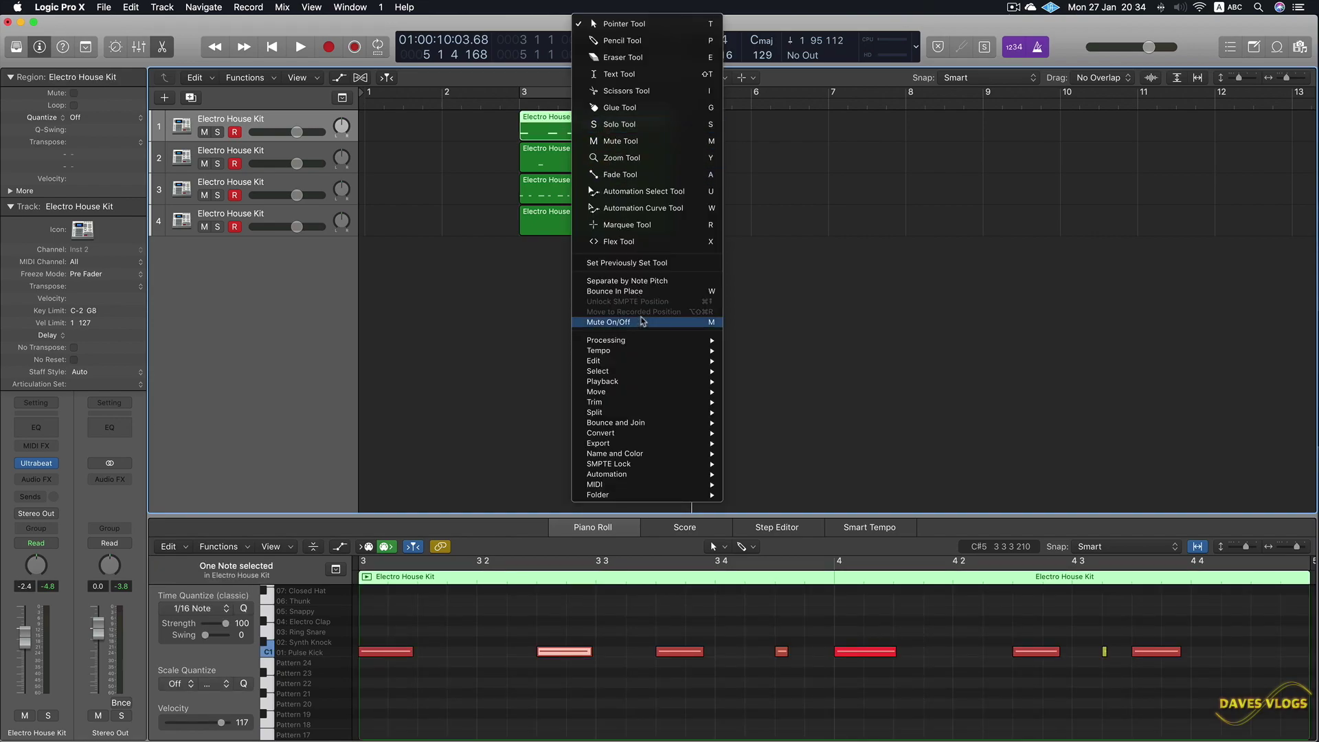
left_click(626, 298)
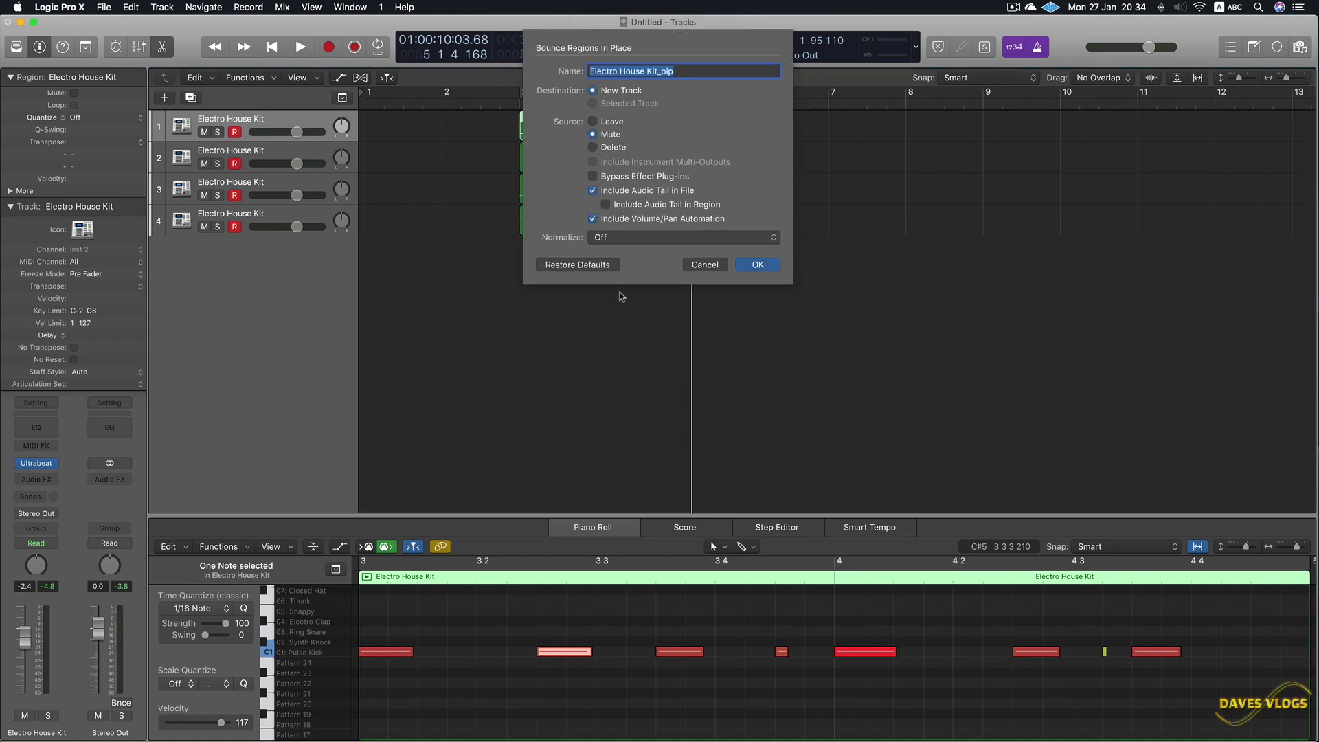
type("Kick")
key("Return")
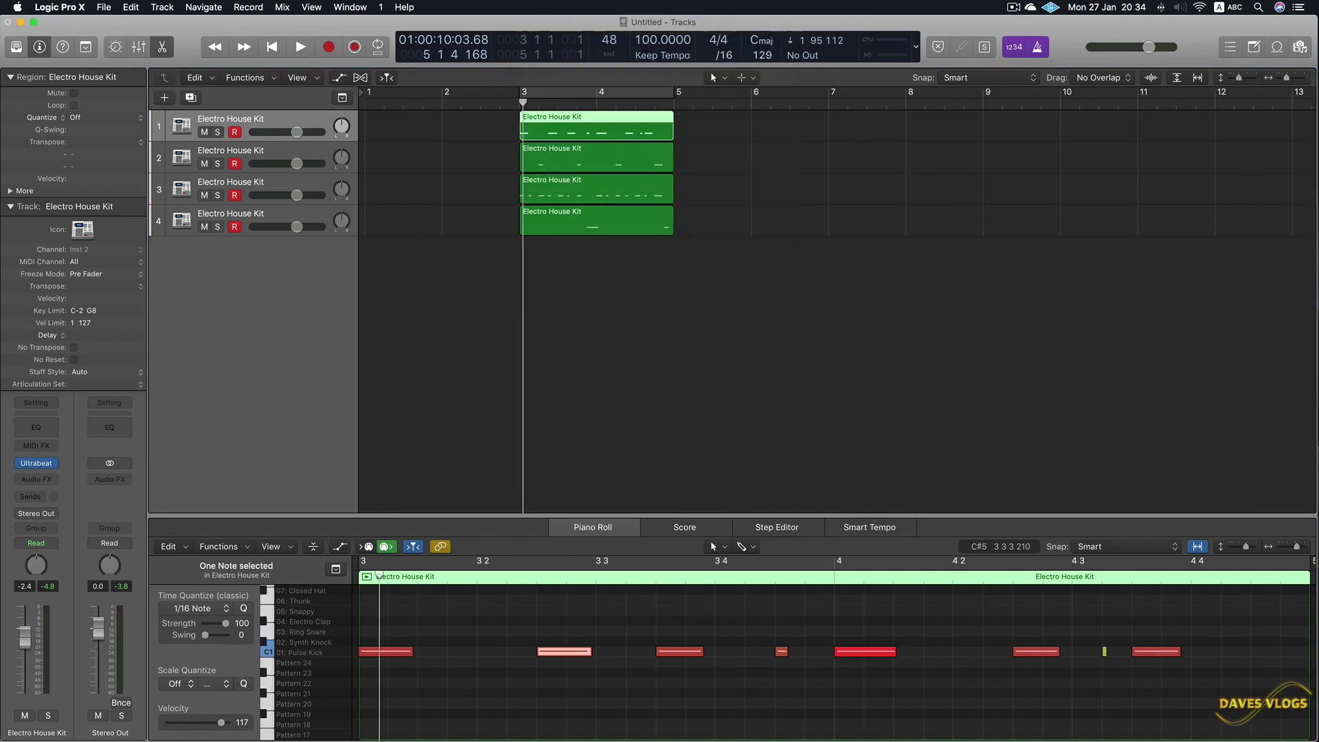
Bounce the snare region in place to a new track named Snare, muting the source
left_click(586, 187)
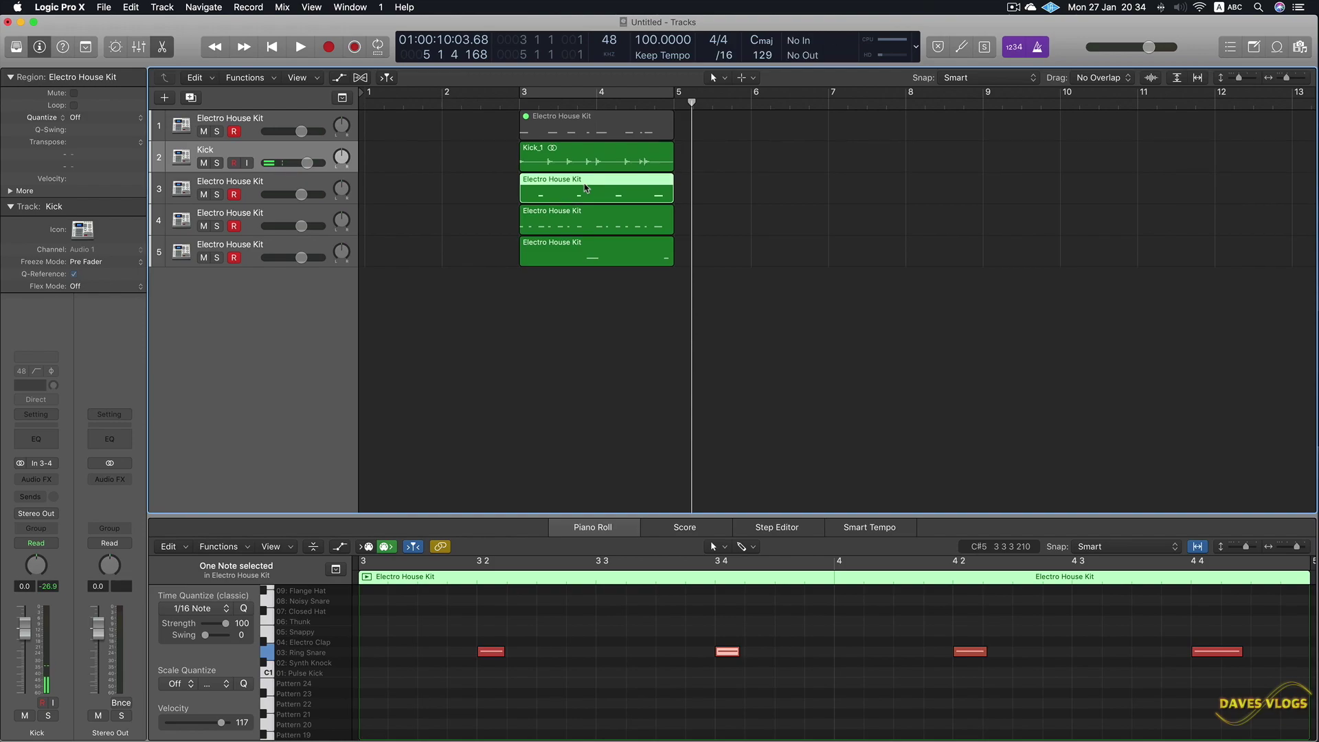
key("ctrl+b")
type("Snar")
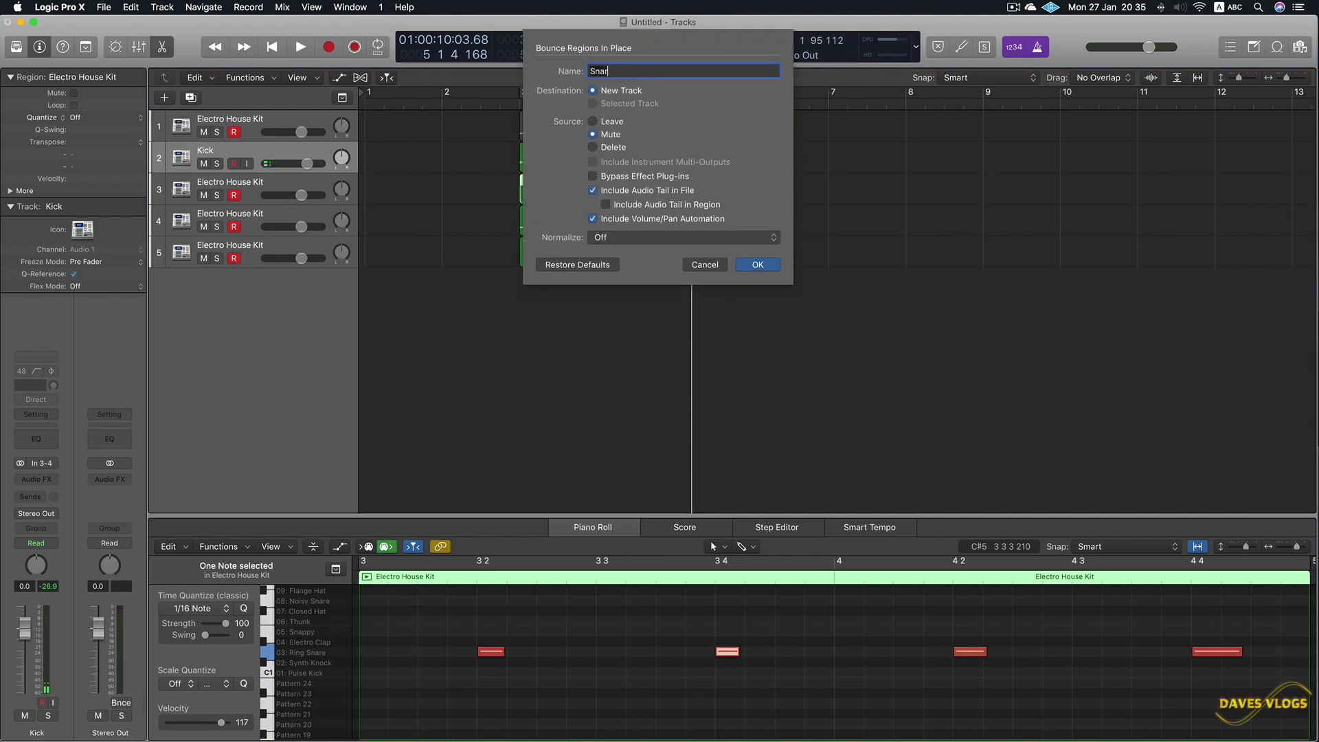
key("Return")
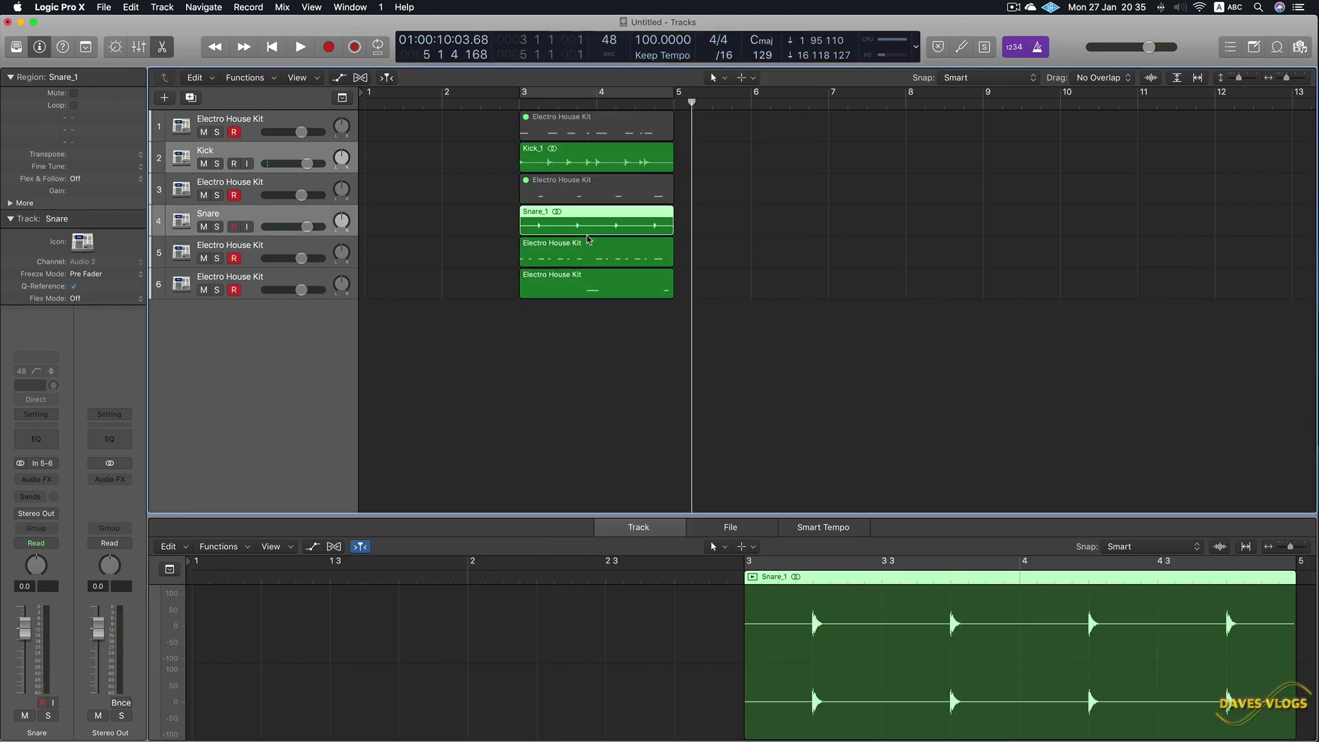
Bounce the closed and open hat regions together in place to a new track named Hihats
left_click(585, 251)
left_click_drag(678, 254, 658, 300)
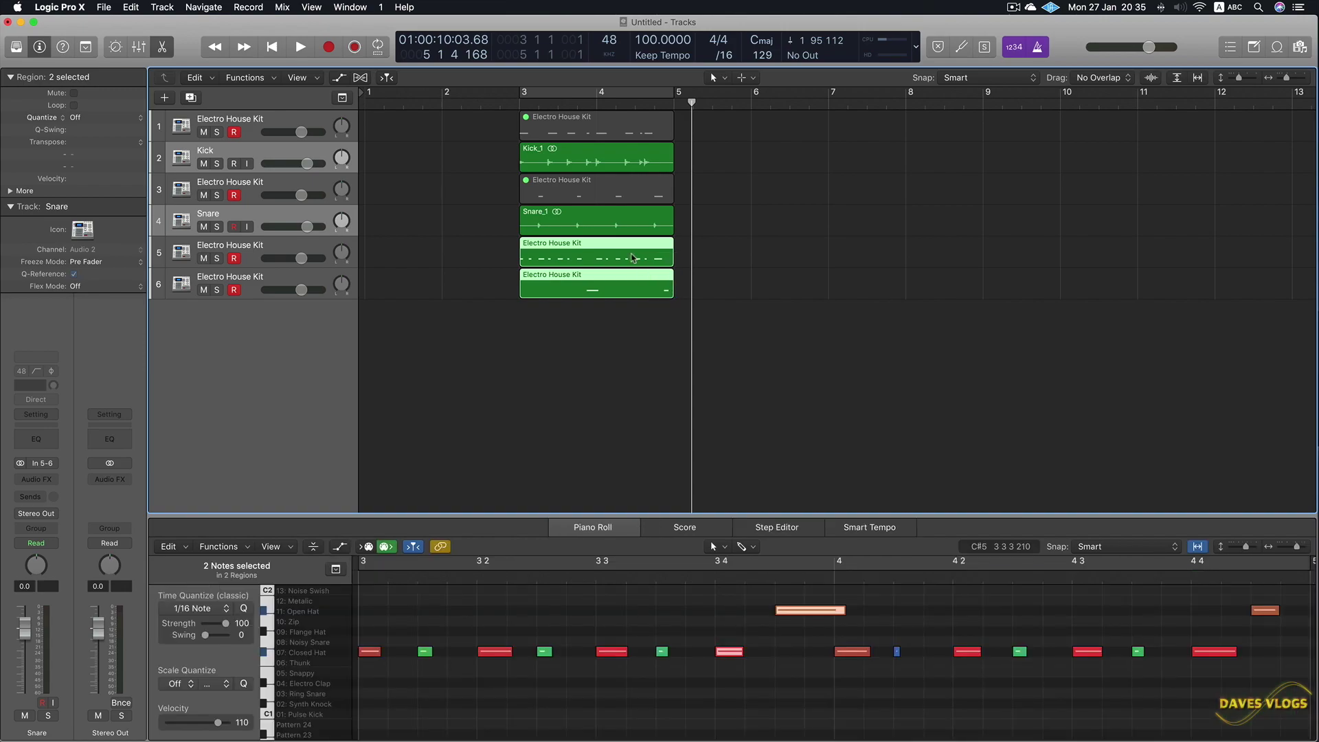
right_click(633, 258)
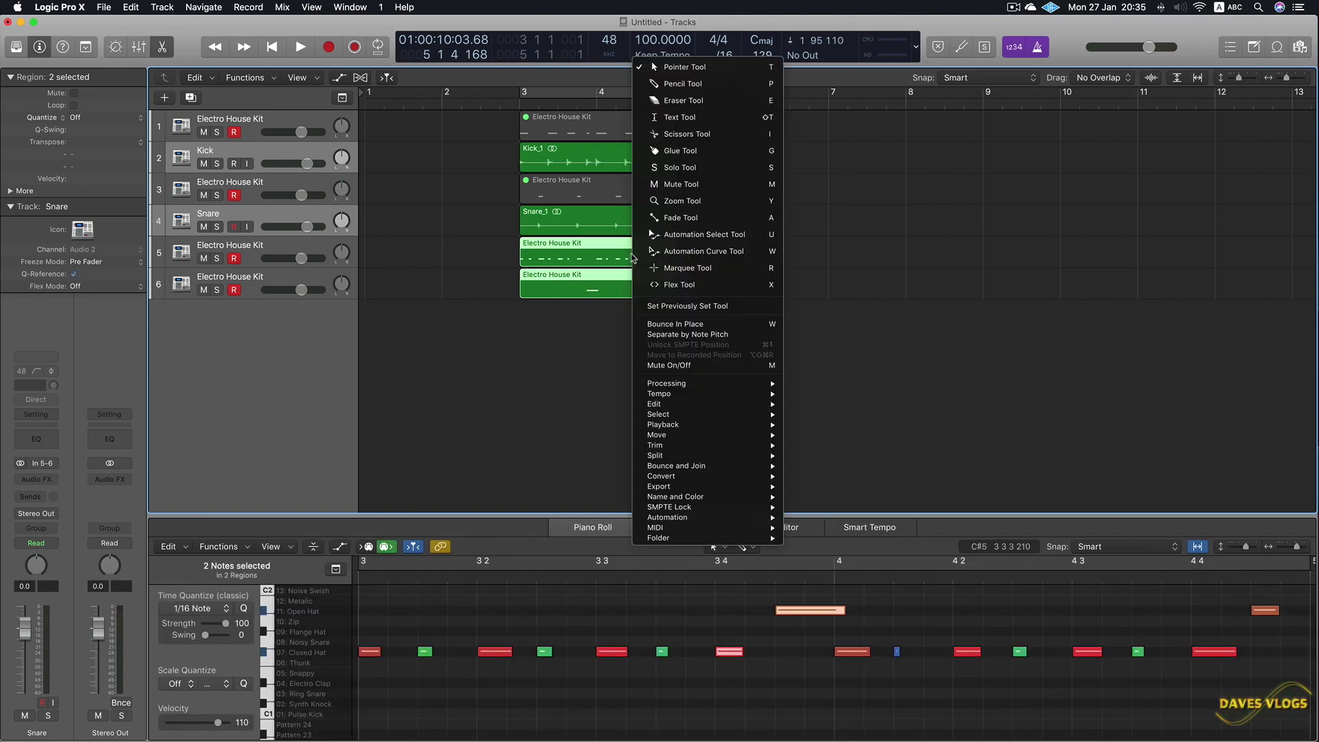
left_click(687, 323)
type("Hiha")
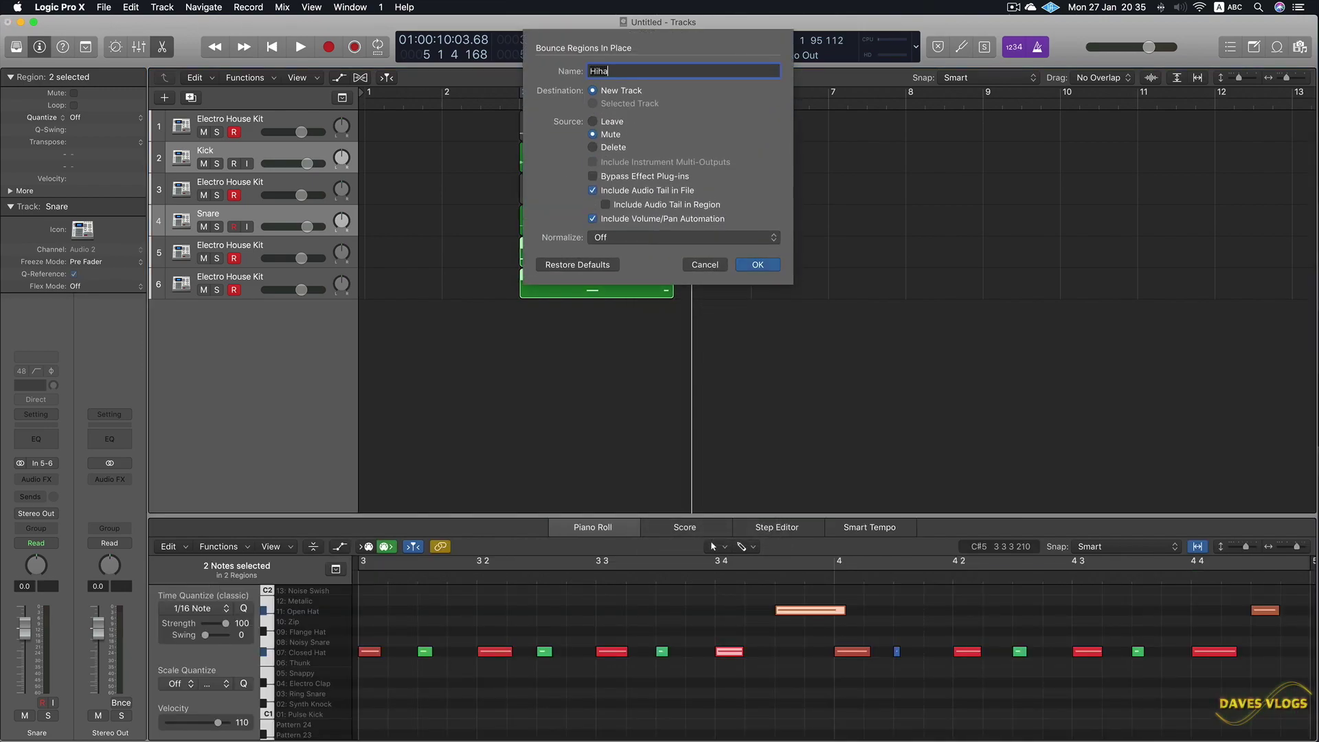
type("ts")
key("Return")
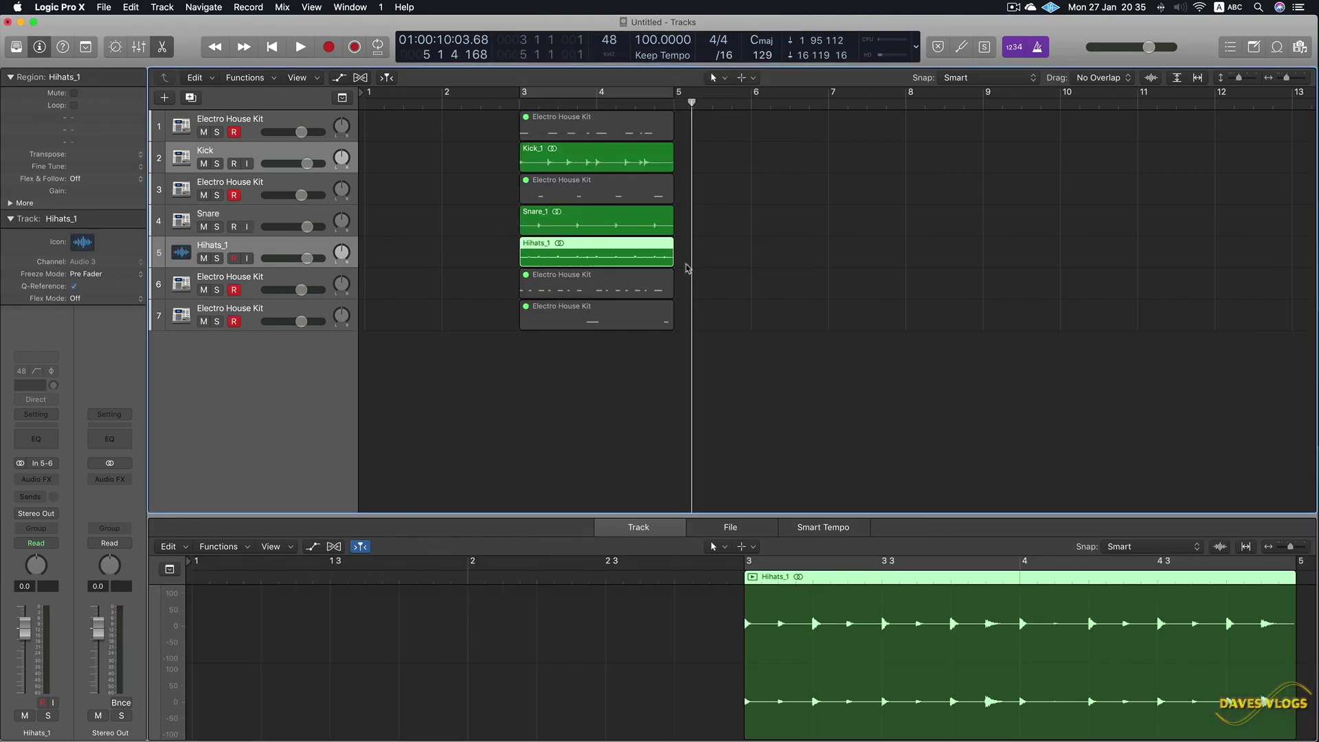
Group the muted Electro House Kit MIDI tracks above the bounced audio tracks and select the three audio regions
left_click(309, 188)
left_click_drag(309, 187, 311, 156)
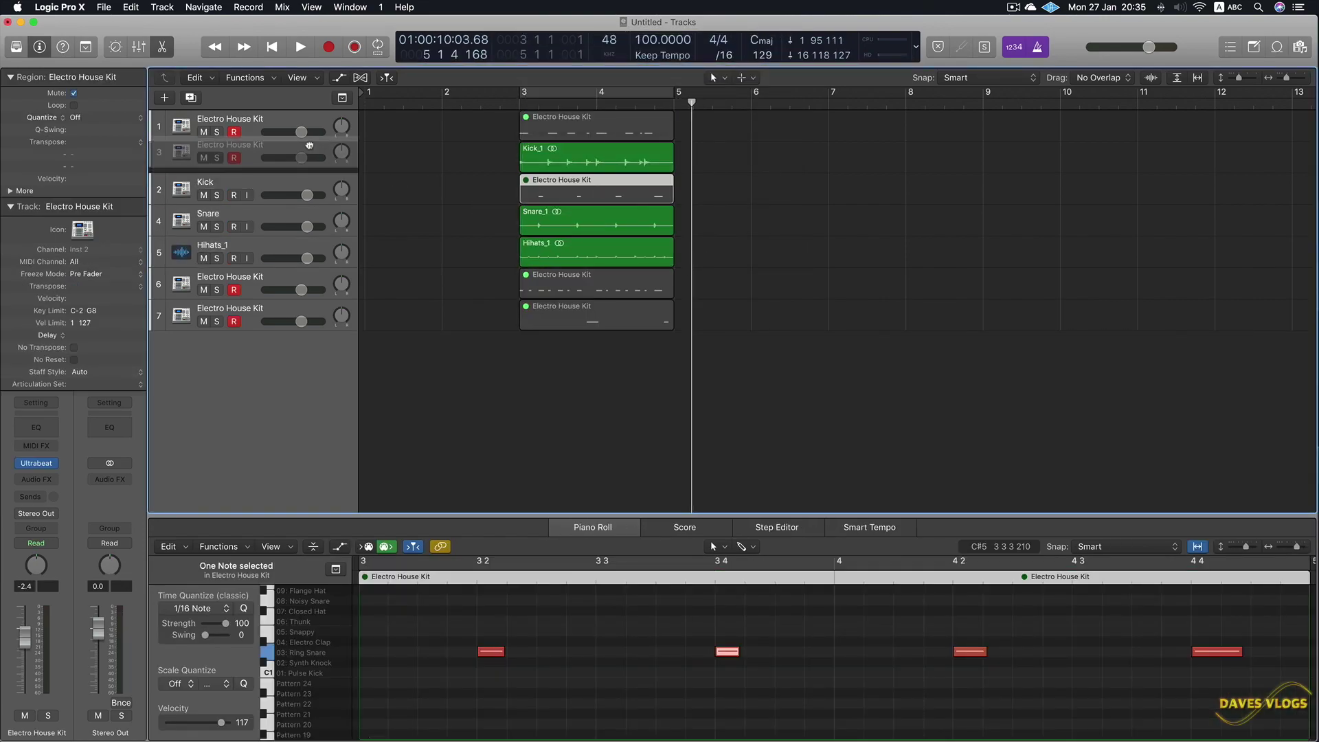
left_click(299, 283)
left_click(298, 315, "shift")
left_click_drag(299, 278, 300, 179)
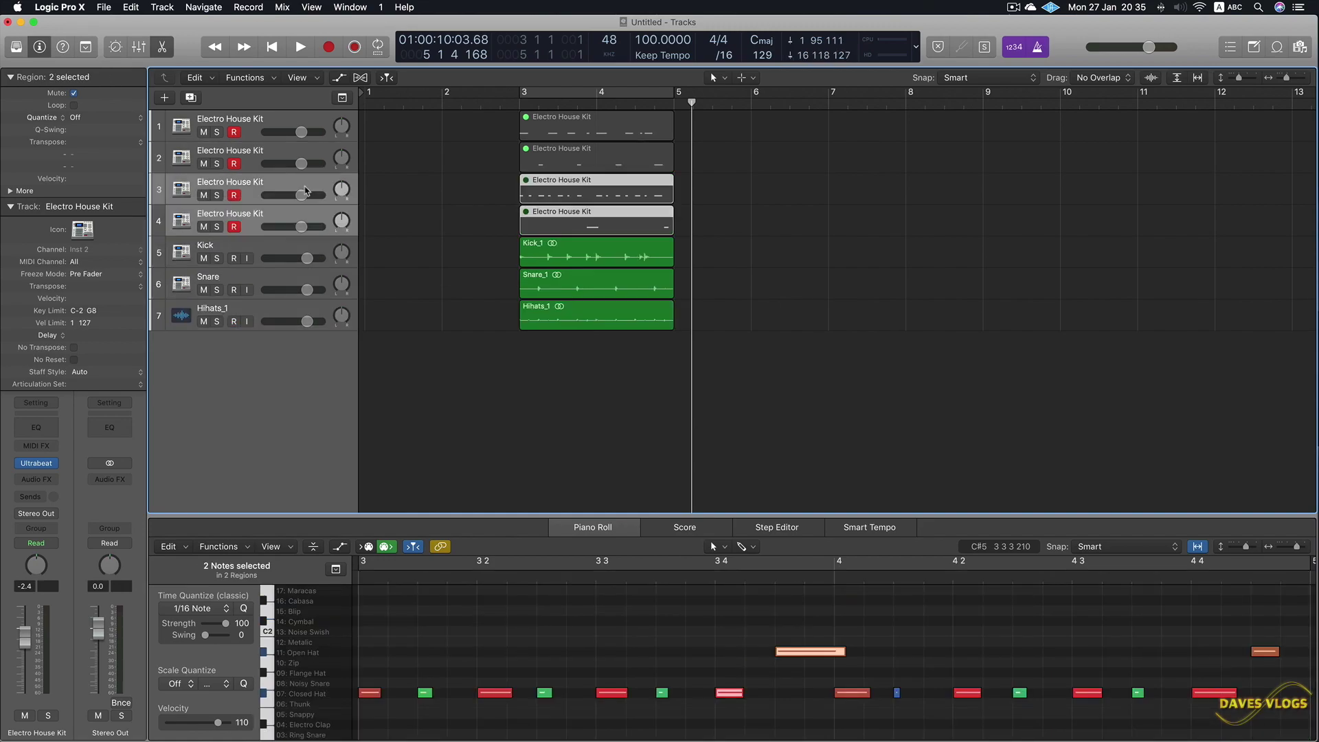
left_click_drag(689, 261, 651, 317)
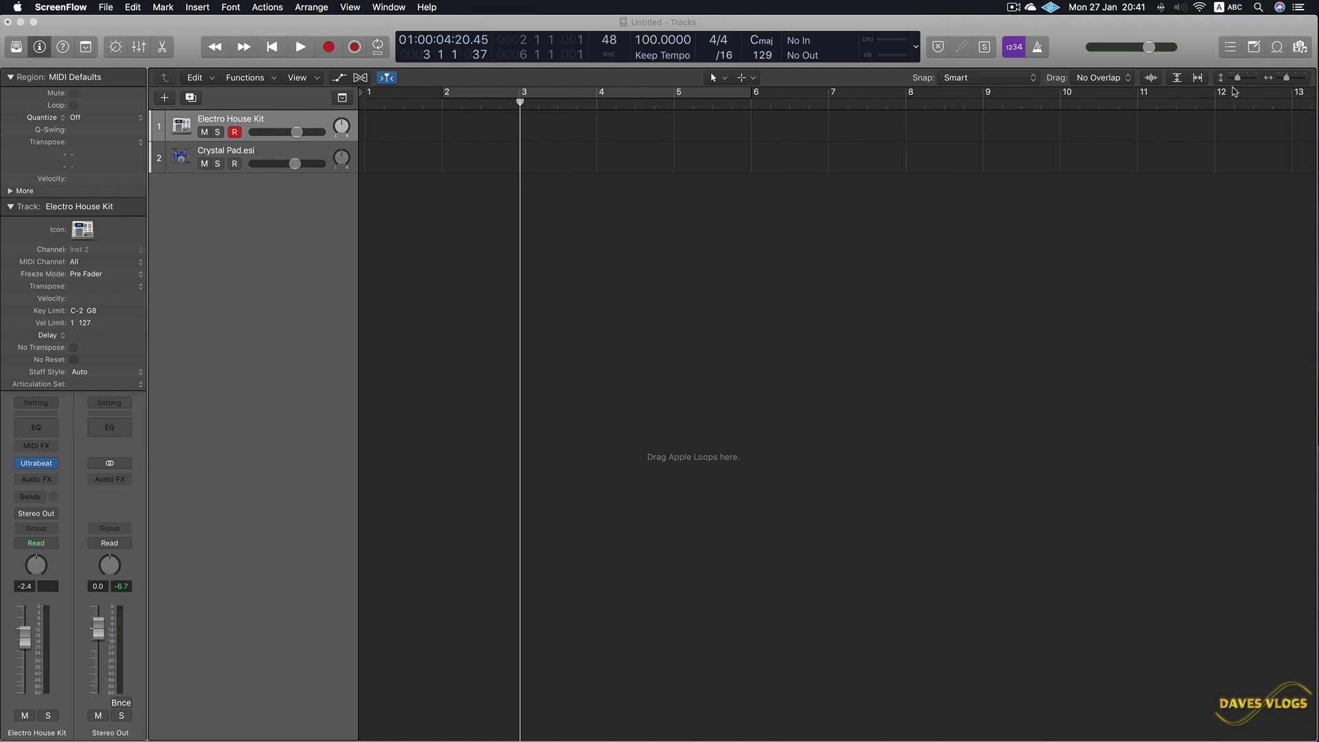
Add the Upbeat Funk Drums 01 loop from the loop browser at bar 3 and delete the unused tracks
left_click(1279, 49)
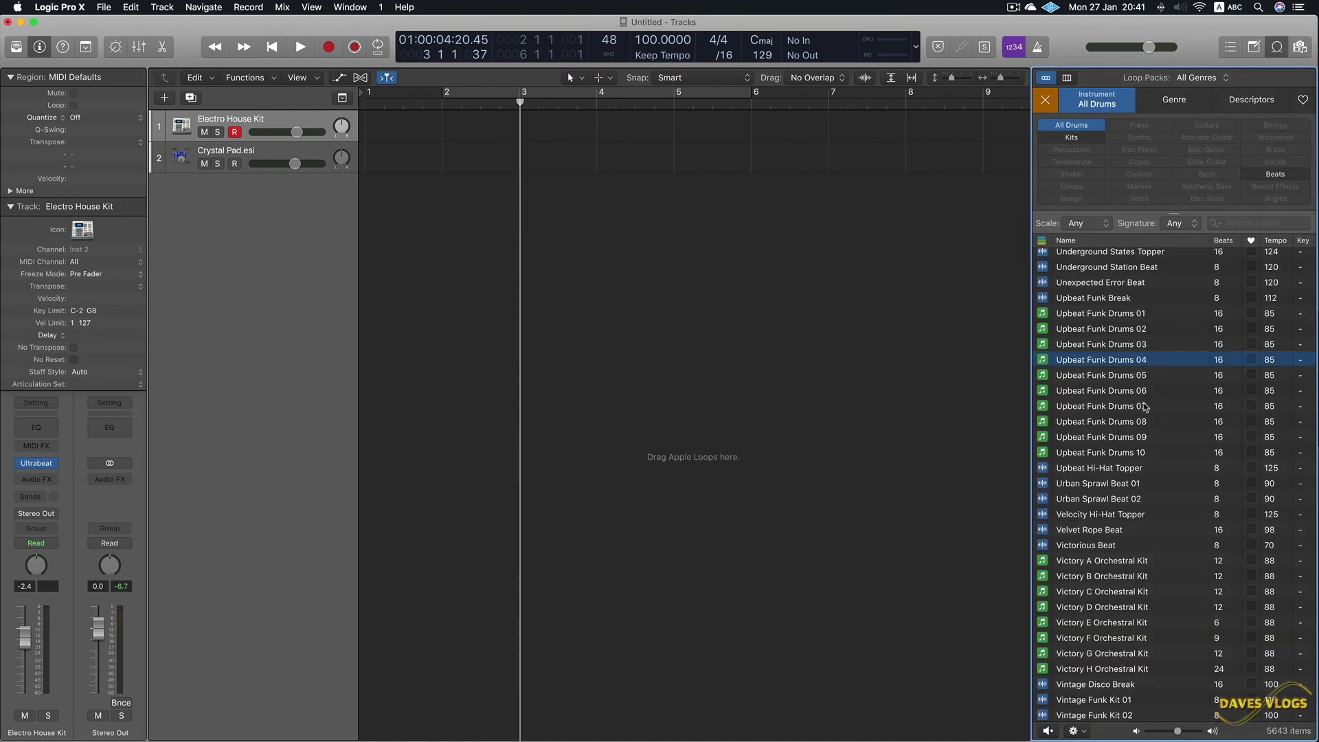
scroll(1144, 404, "down", 2)
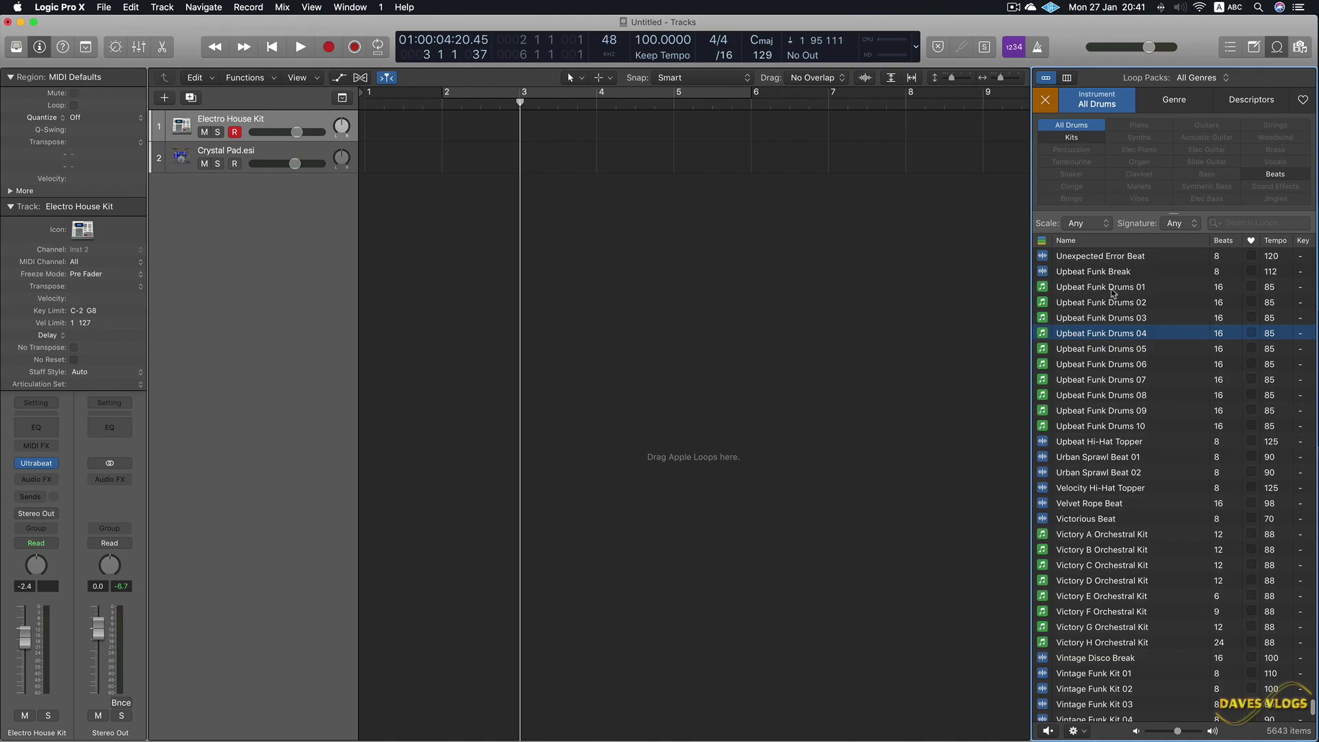
left_click_drag(1114, 291, 481, 193)
left_click(249, 194)
key("super+shift+BackSpace")
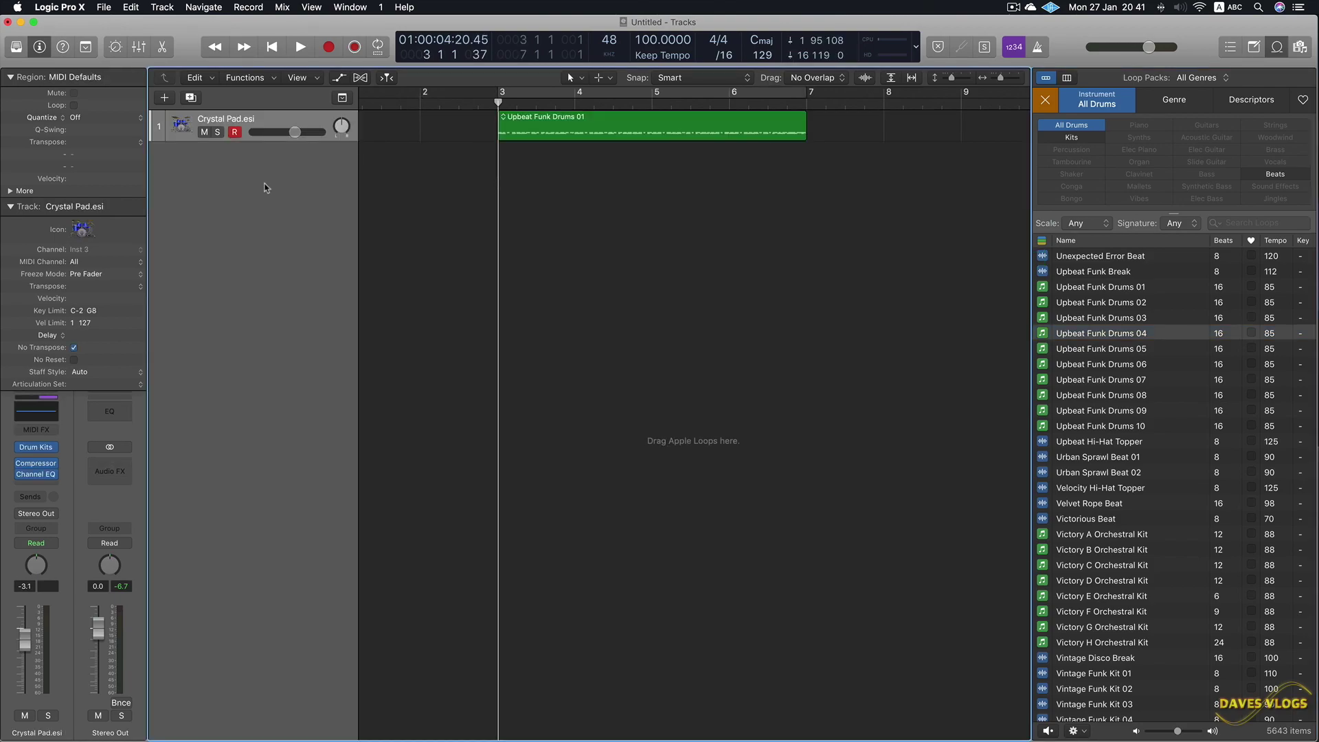
Copy the Upbeat Funk Drums 01 region twice so three copies run back to back from bar 3 to bar 15
left_click(594, 134)
key("super+Left")
key("super+Left")
left_click_drag(460, 130, 712, 139)
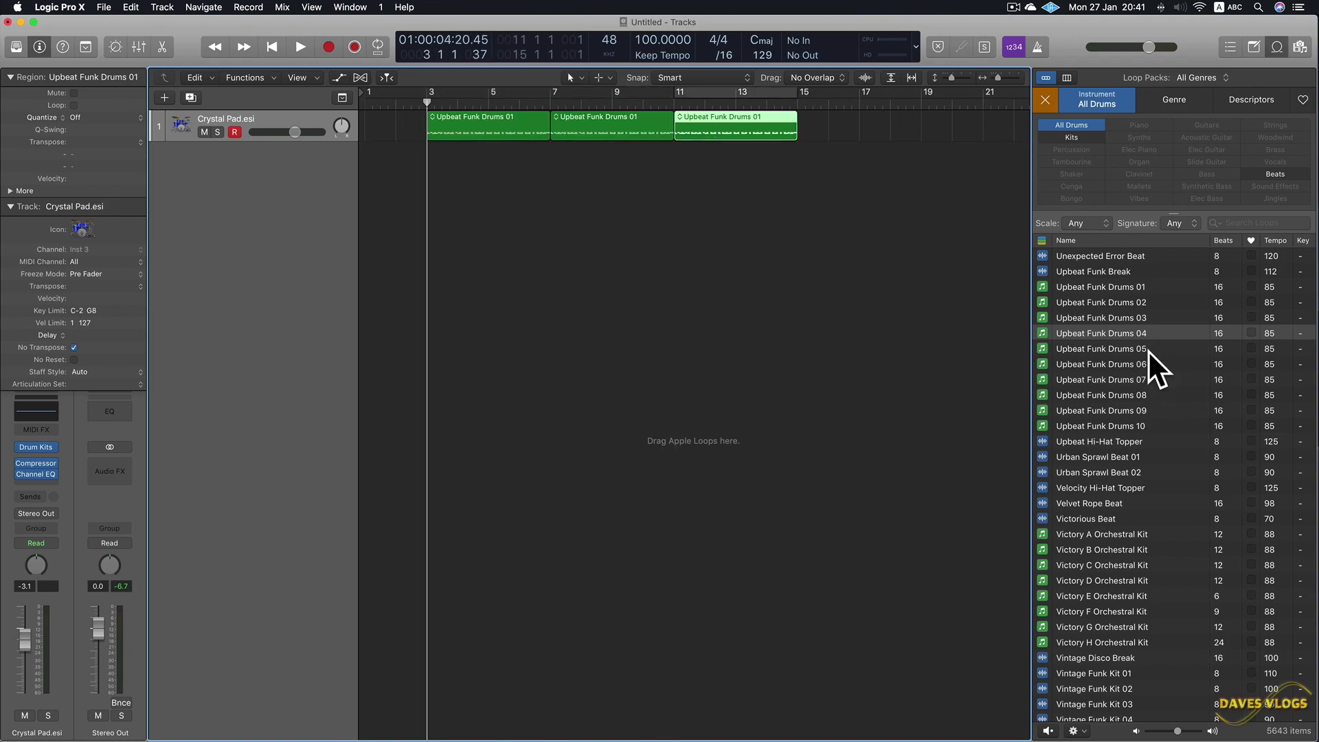
Preview the Upbeat Funk Drums 08, 09 and 10 loops in the loop browser and stop the preview
left_click(1122, 397)
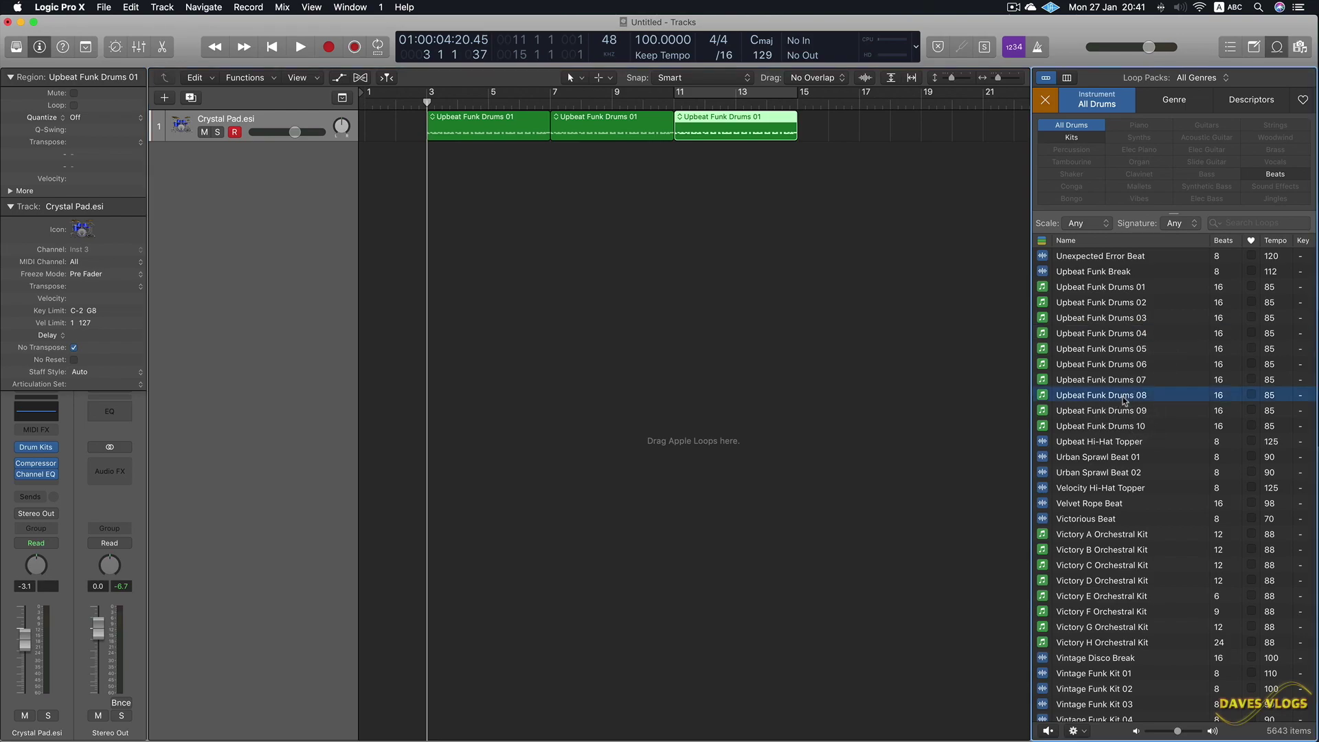
left_click(1121, 412)
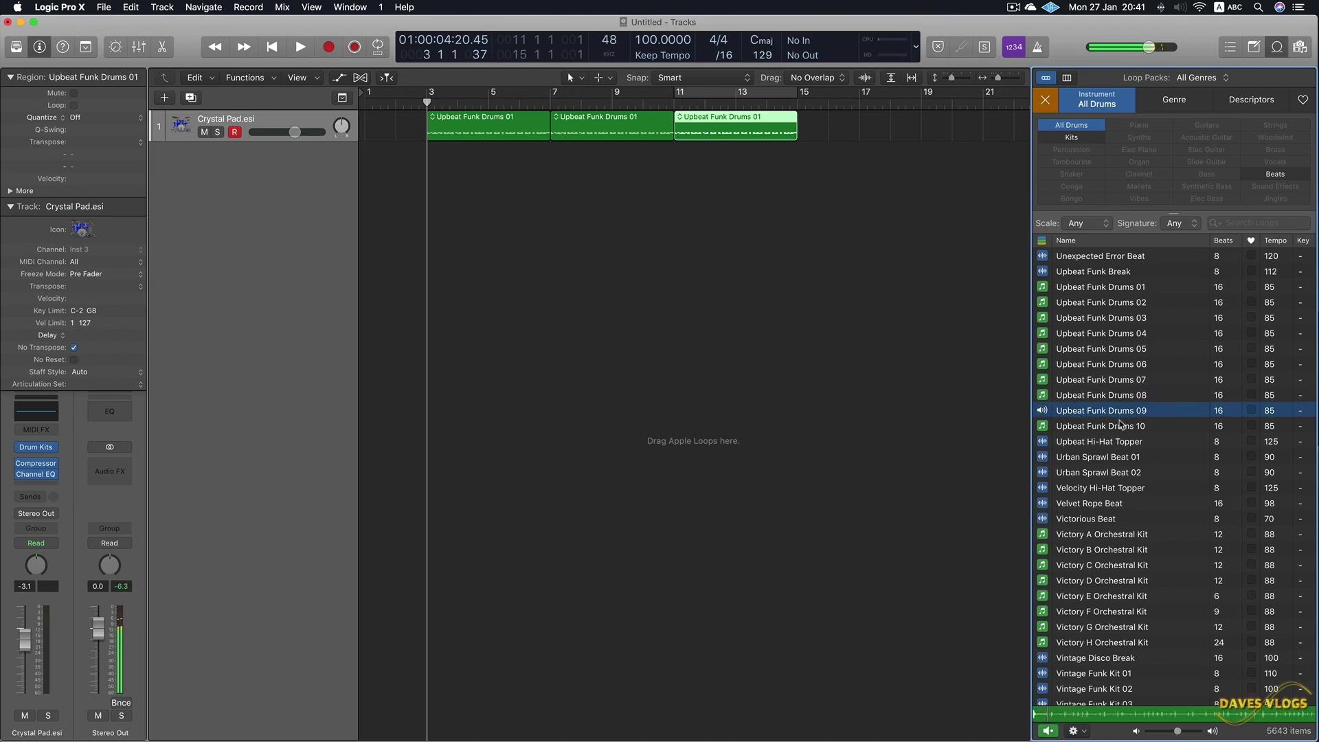
left_click(1121, 426)
left_click(1048, 730)
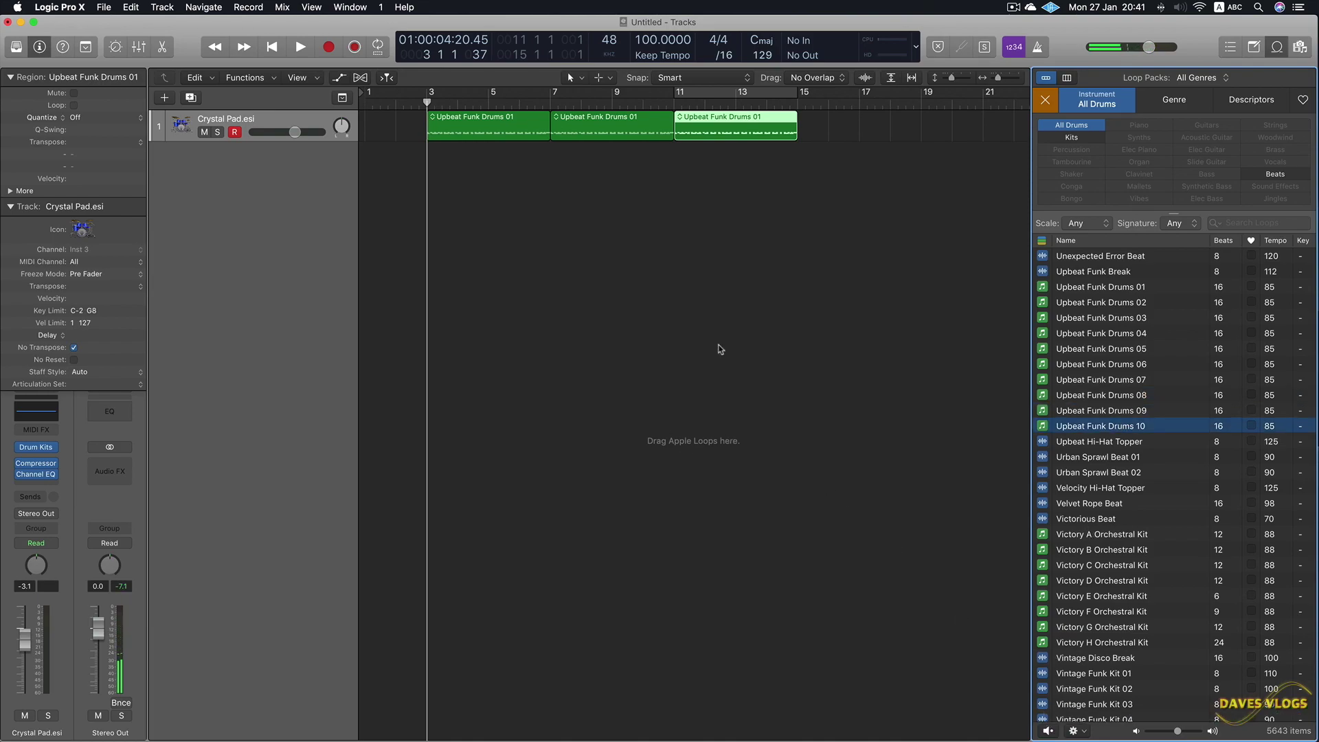
Swap the first drum region at bar 3 to Upbeat Funk Drums 02 and play it back
left_click(433, 121)
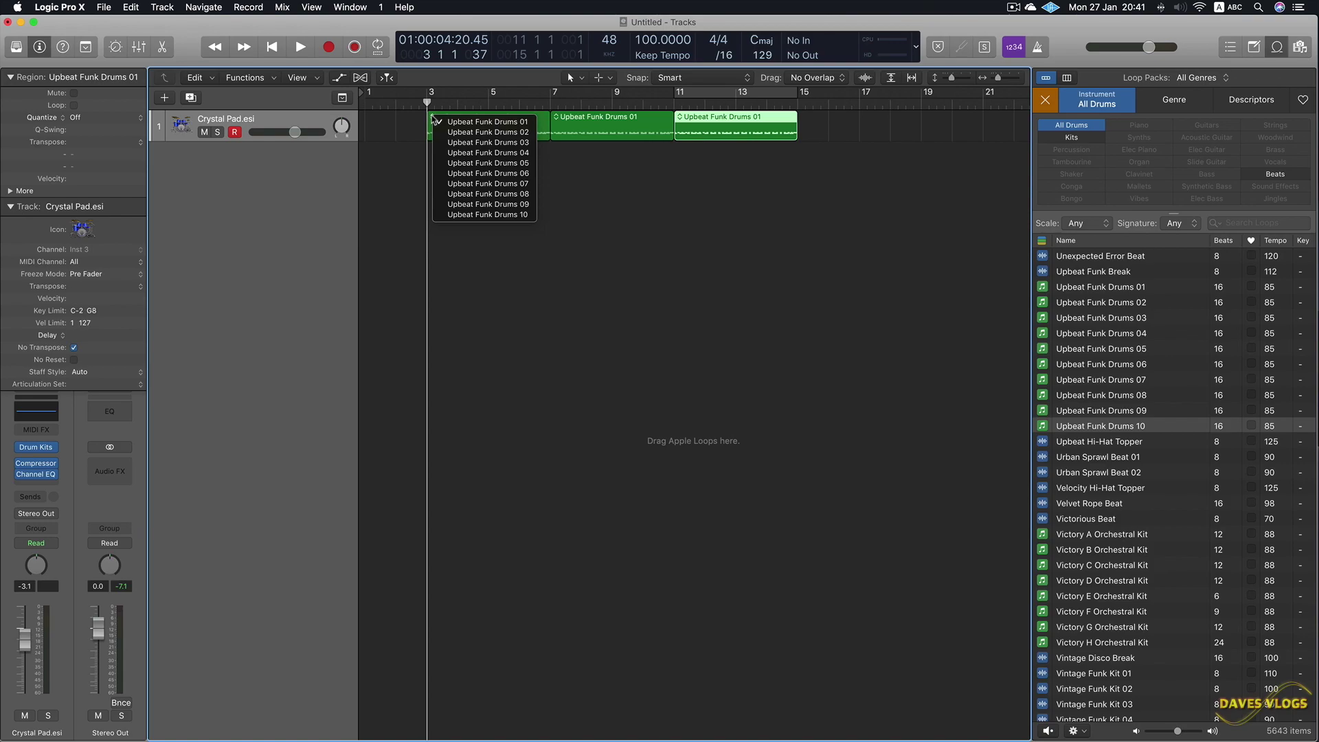
left_click(496, 133)
key("space")
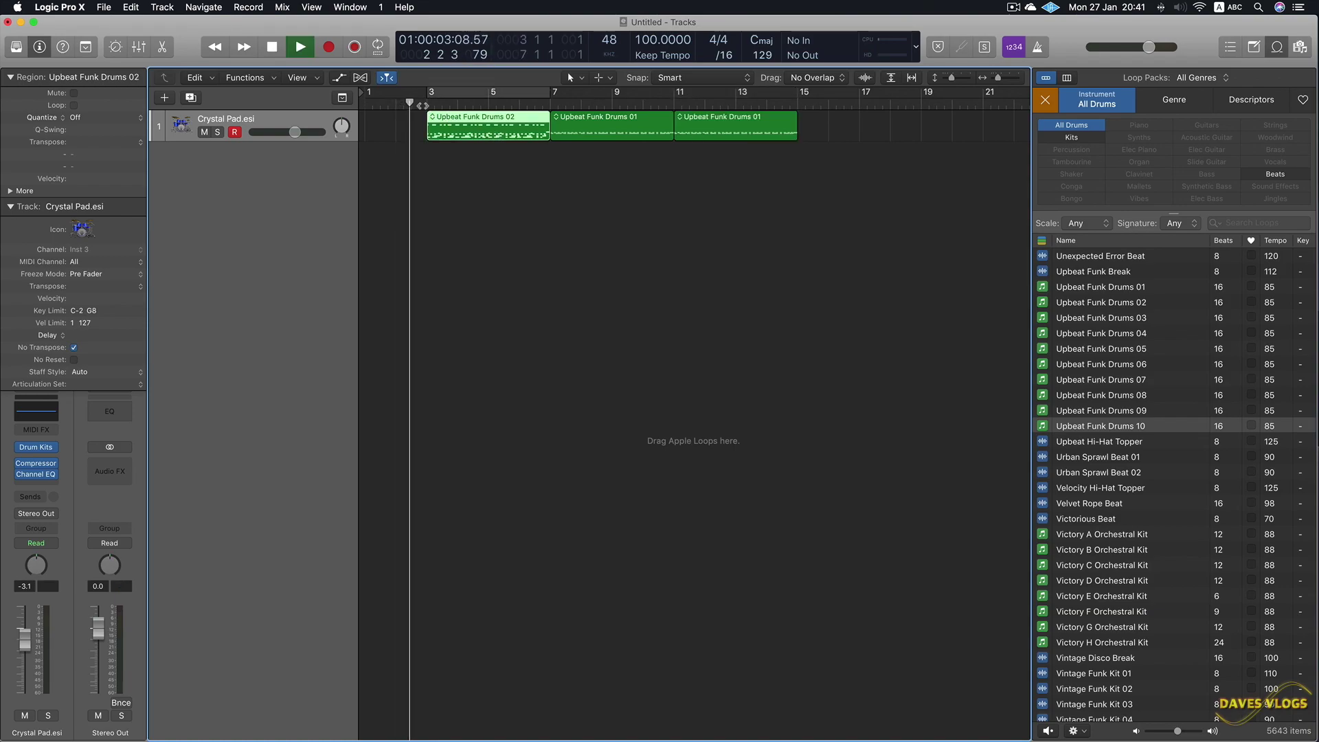
key("space")
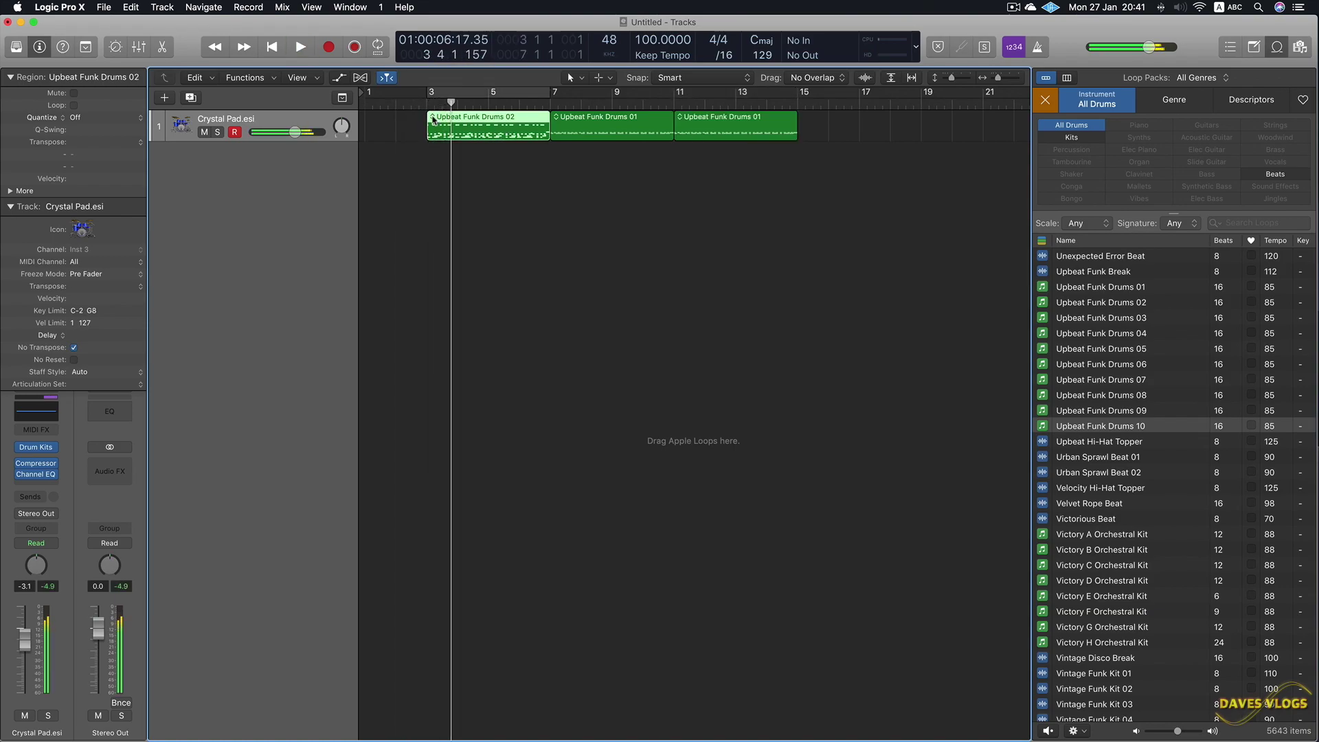
Swap the first drum region to Upbeat Funk Drums 03 and play it from bar 3
left_click(432, 120)
left_click(480, 147)
left_click(422, 103)
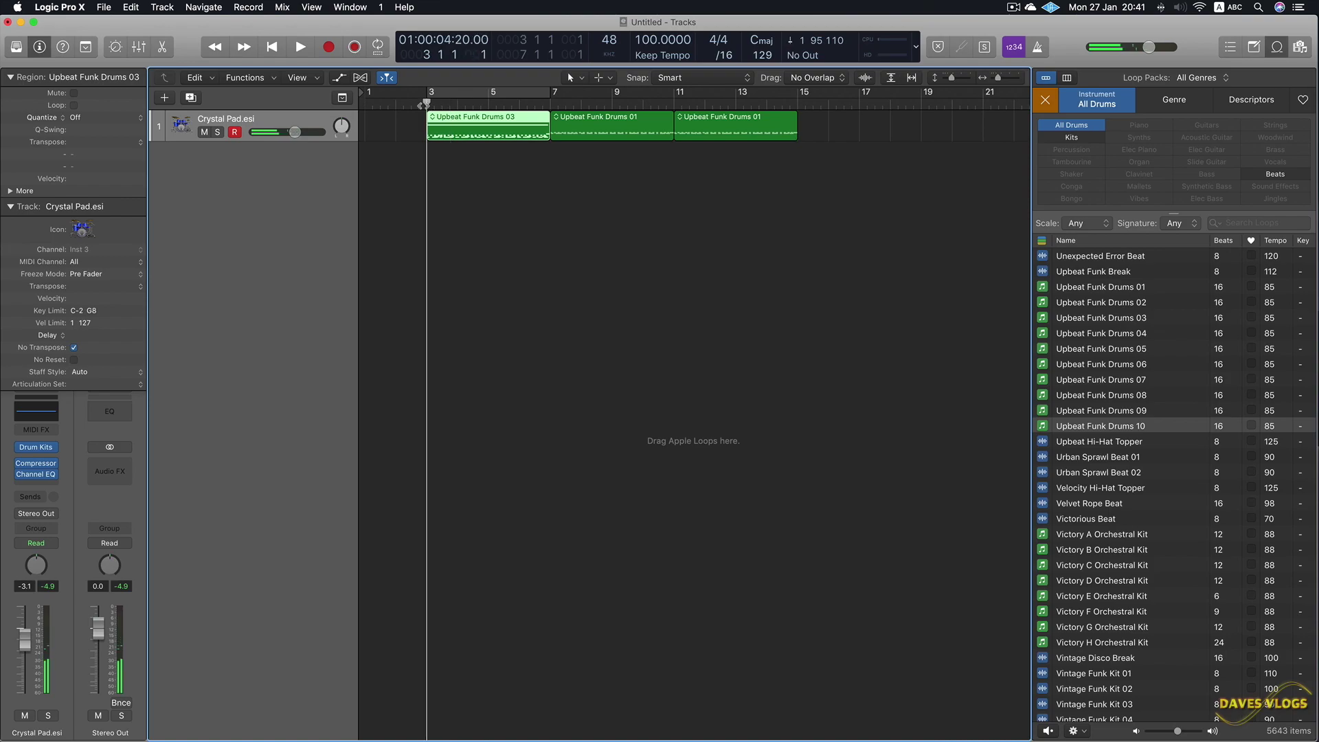
key("space")
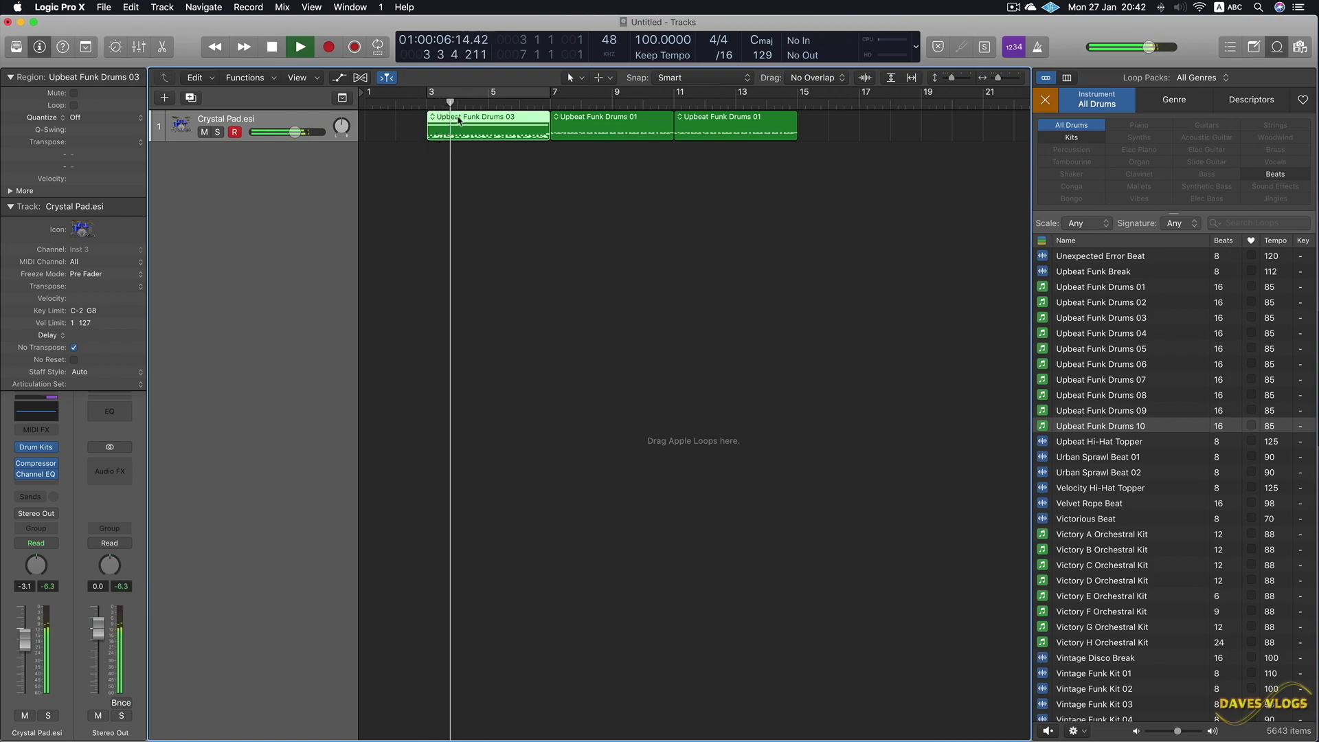
key("space")
Swap the second drum region at bar 7 to Upbeat Funk Drums 10 and play it back
left_click(560, 121)
left_click(559, 122)
left_click(584, 215)
key("space")
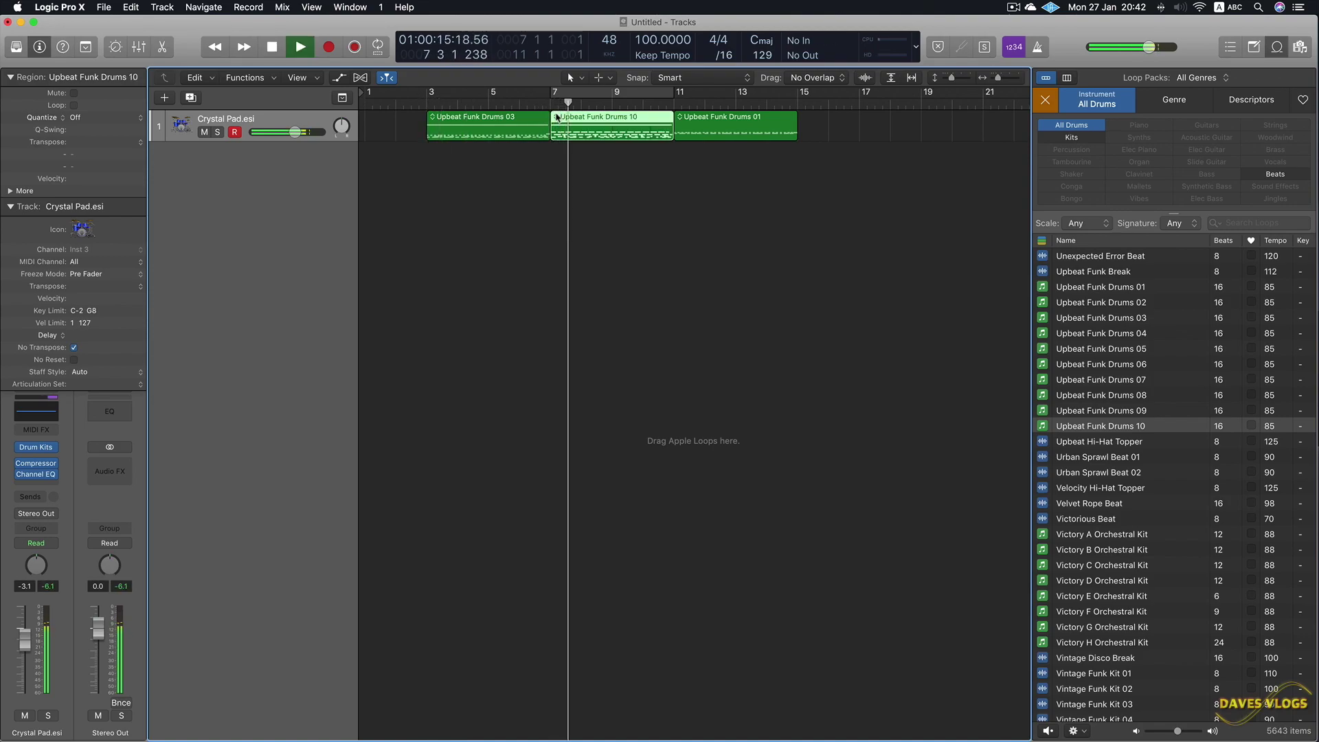
key("space")
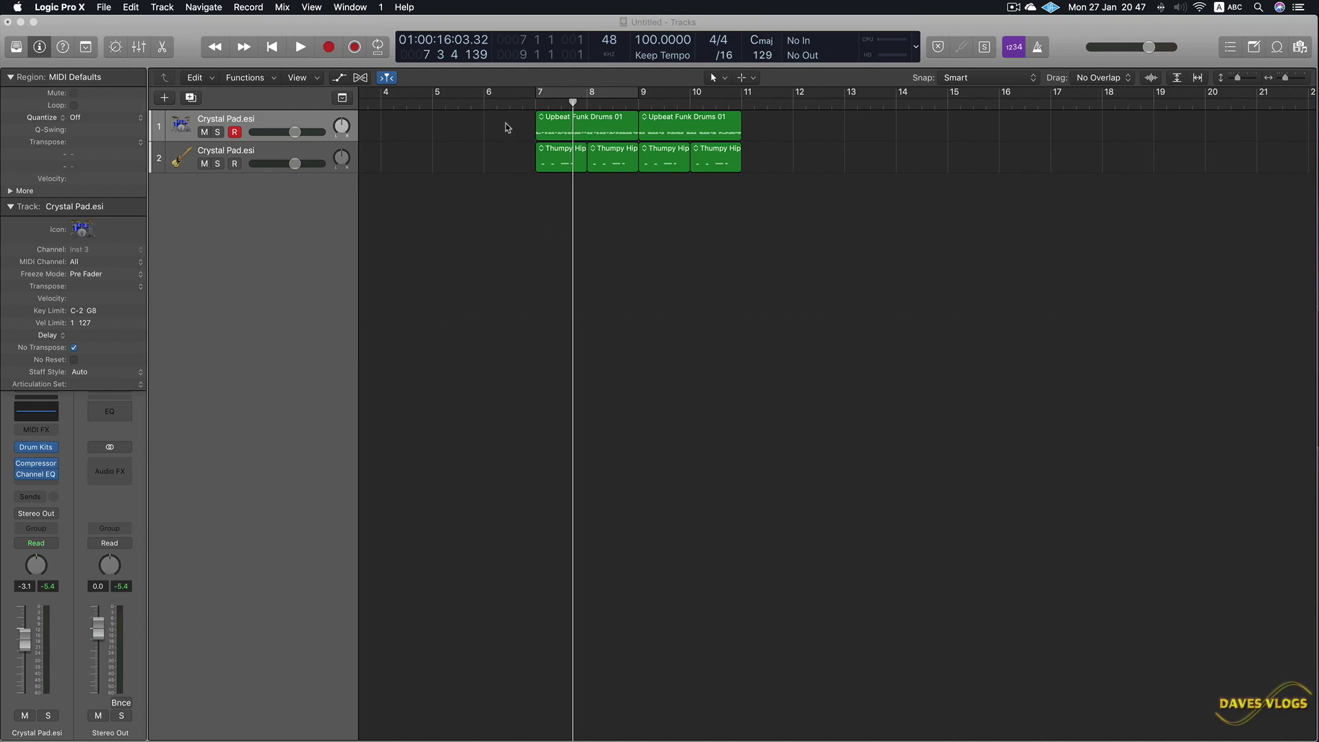
Select the drum and bass regions between bars 7 and 9, enable a cycle area over them and play it
left_click_drag(504, 119, 619, 160)
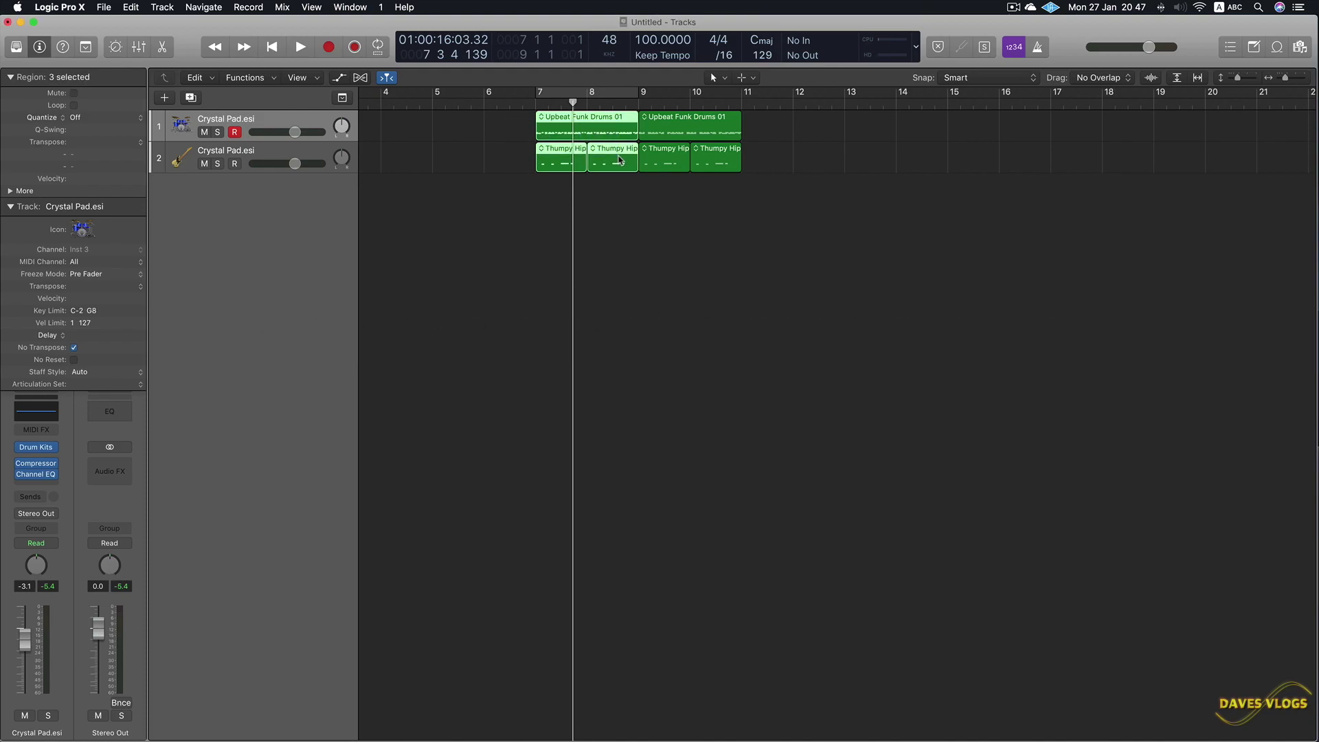
left_click_drag(522, 136, 620, 162)
left_click_drag(496, 120, 592, 160)
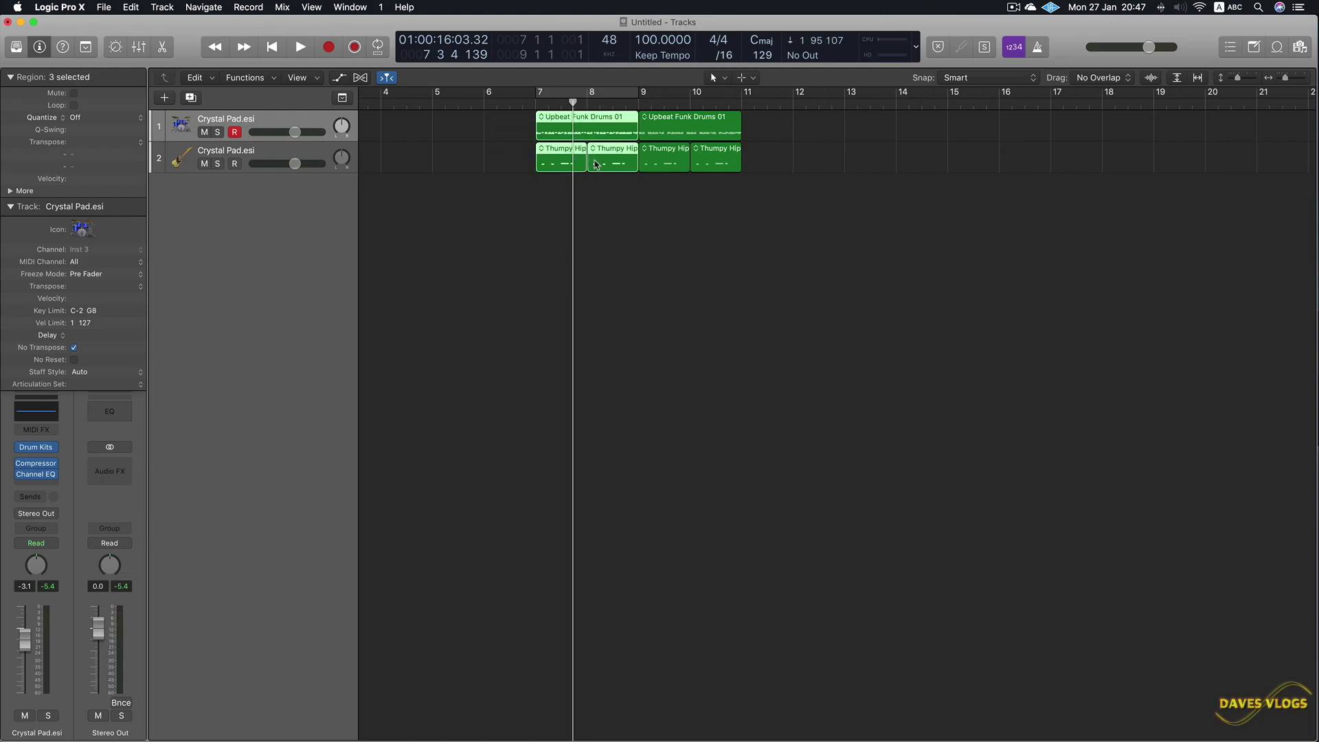
left_click(378, 47)
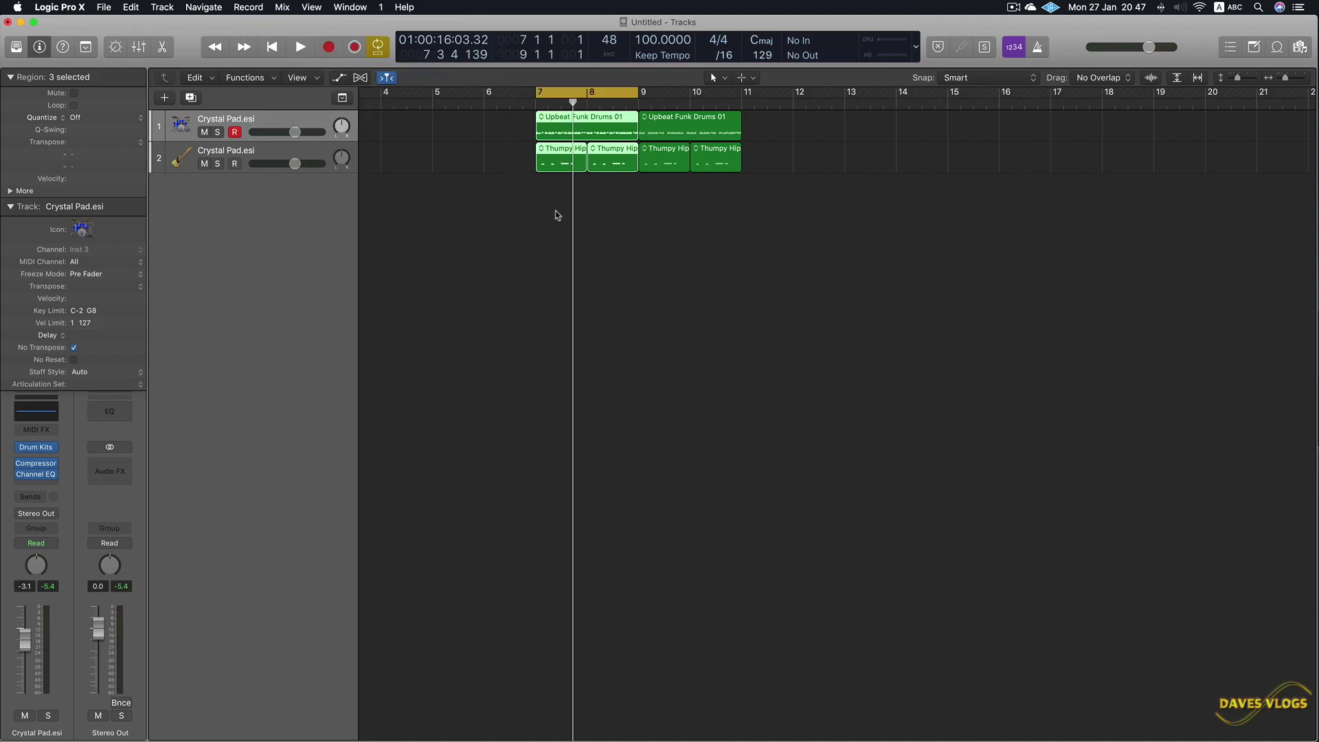
key("space")
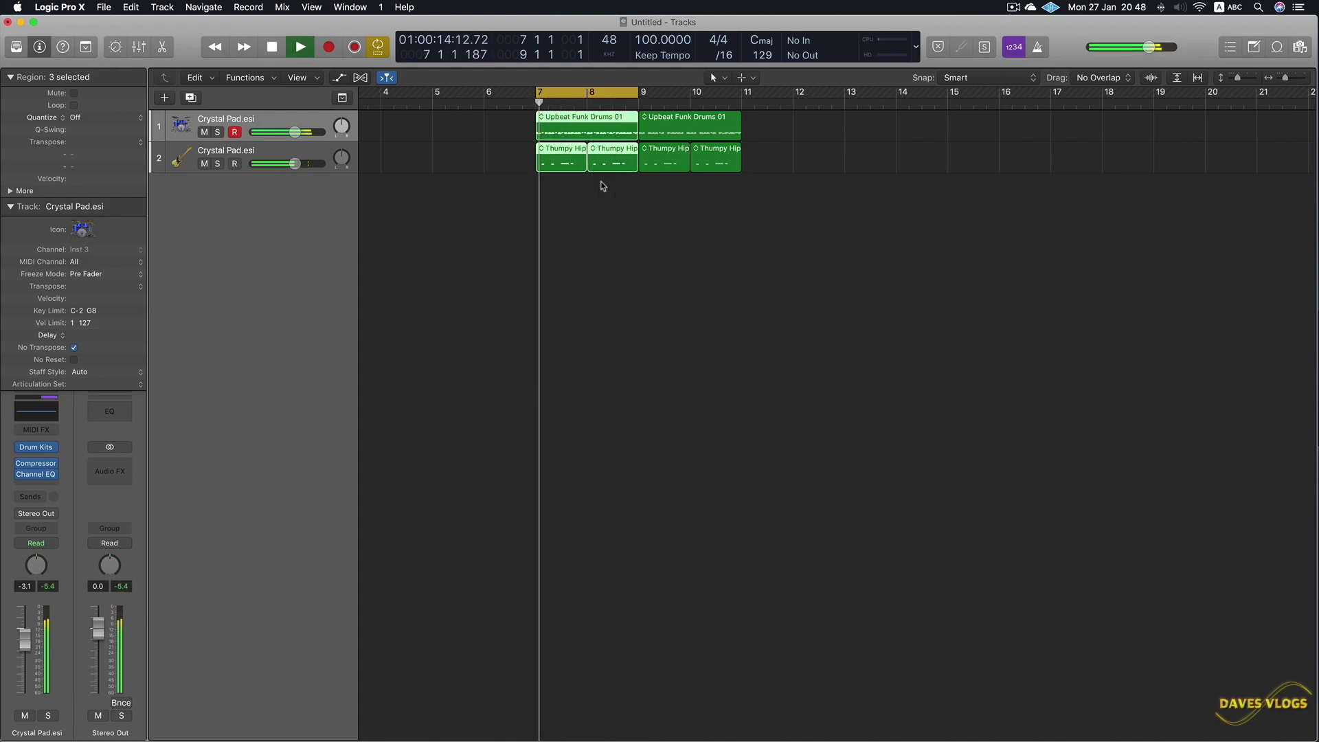
key("space")
Turn the cycle area over bars 7 to 9 into a skip cycle and play the arrangement with it
left_click(602, 215)
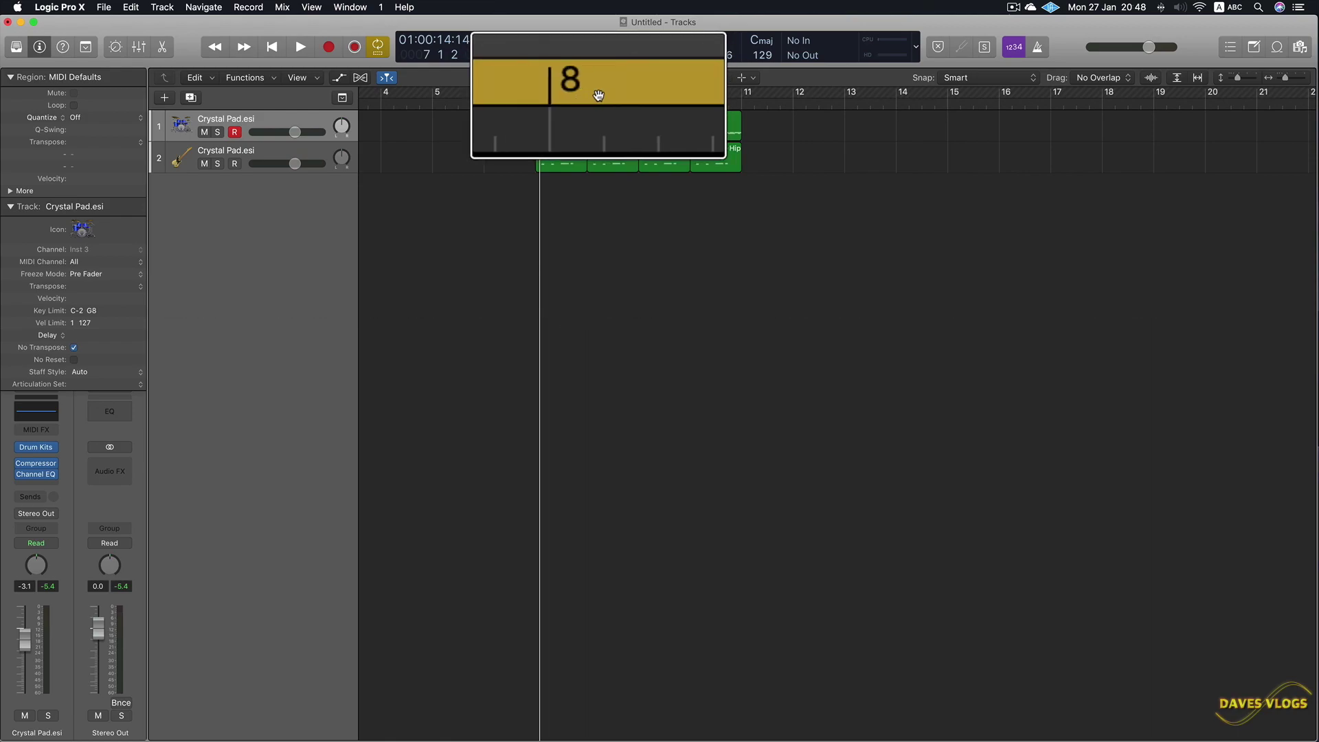
left_click(599, 94)
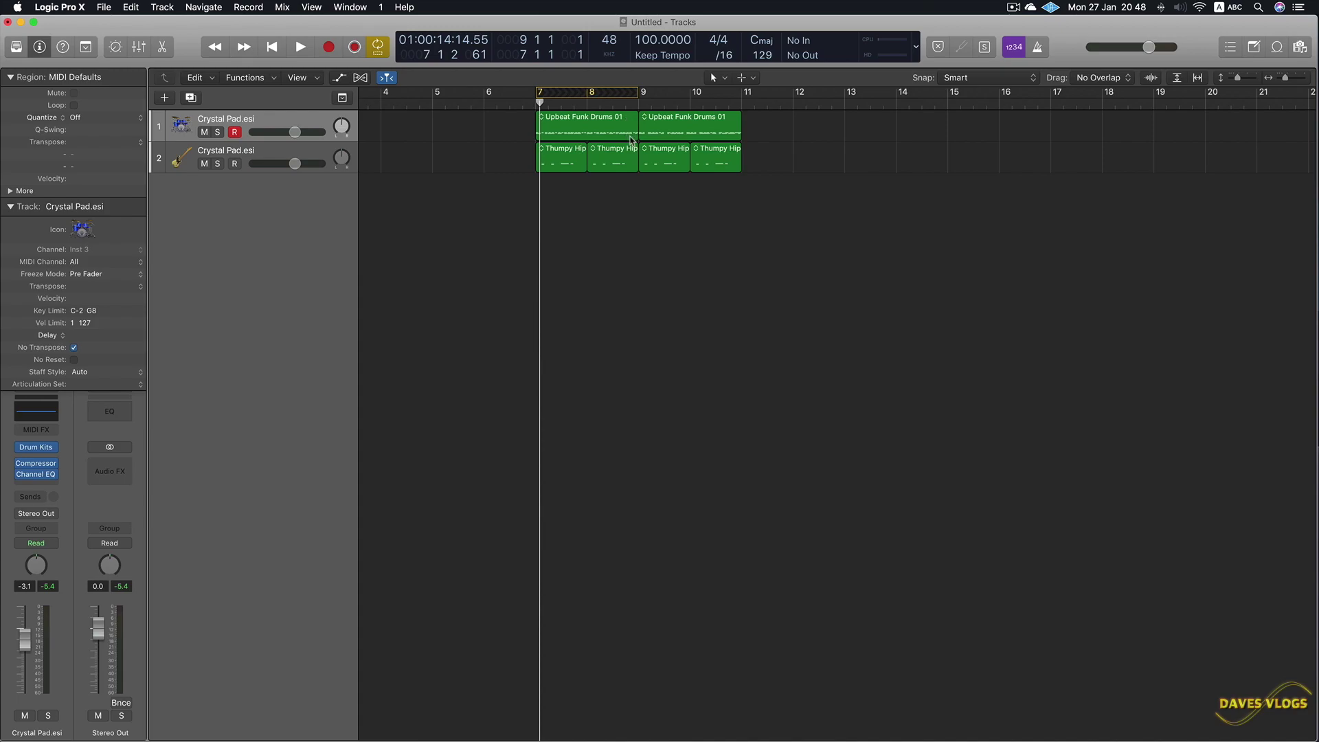
key("space")
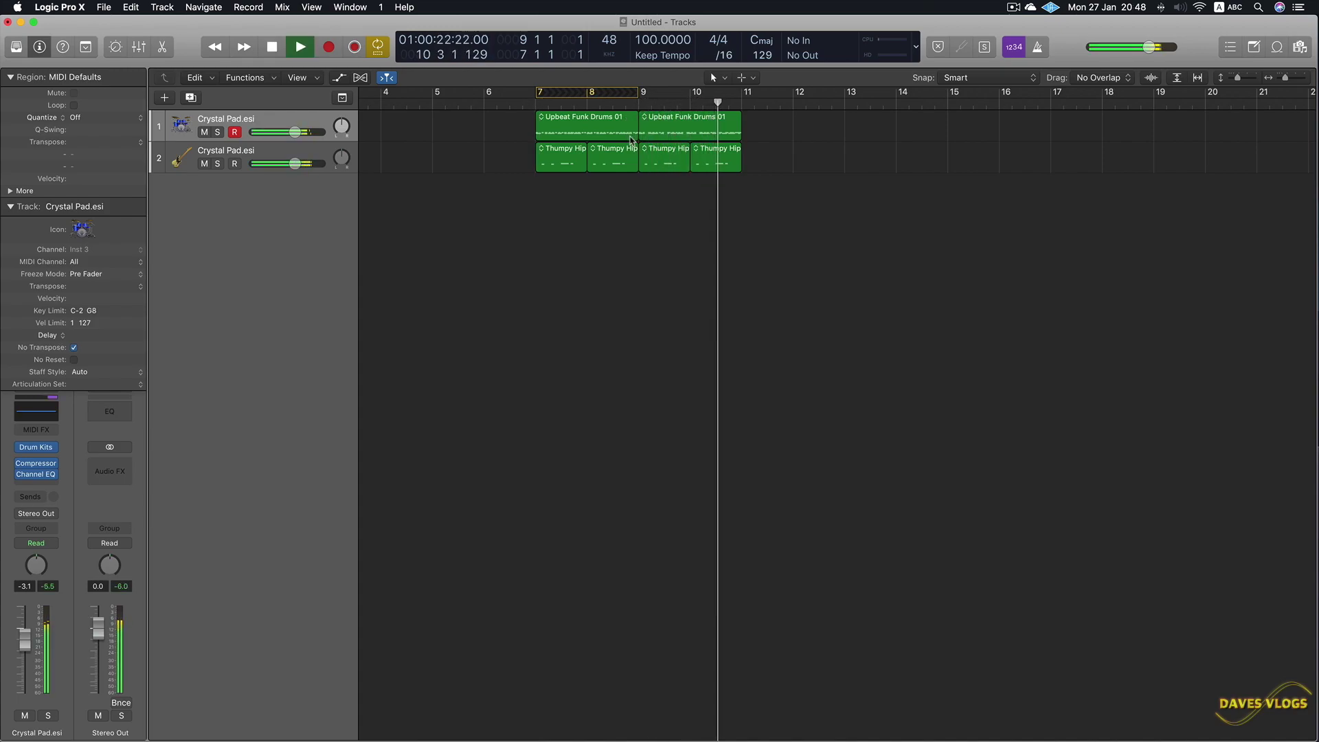
key("space")
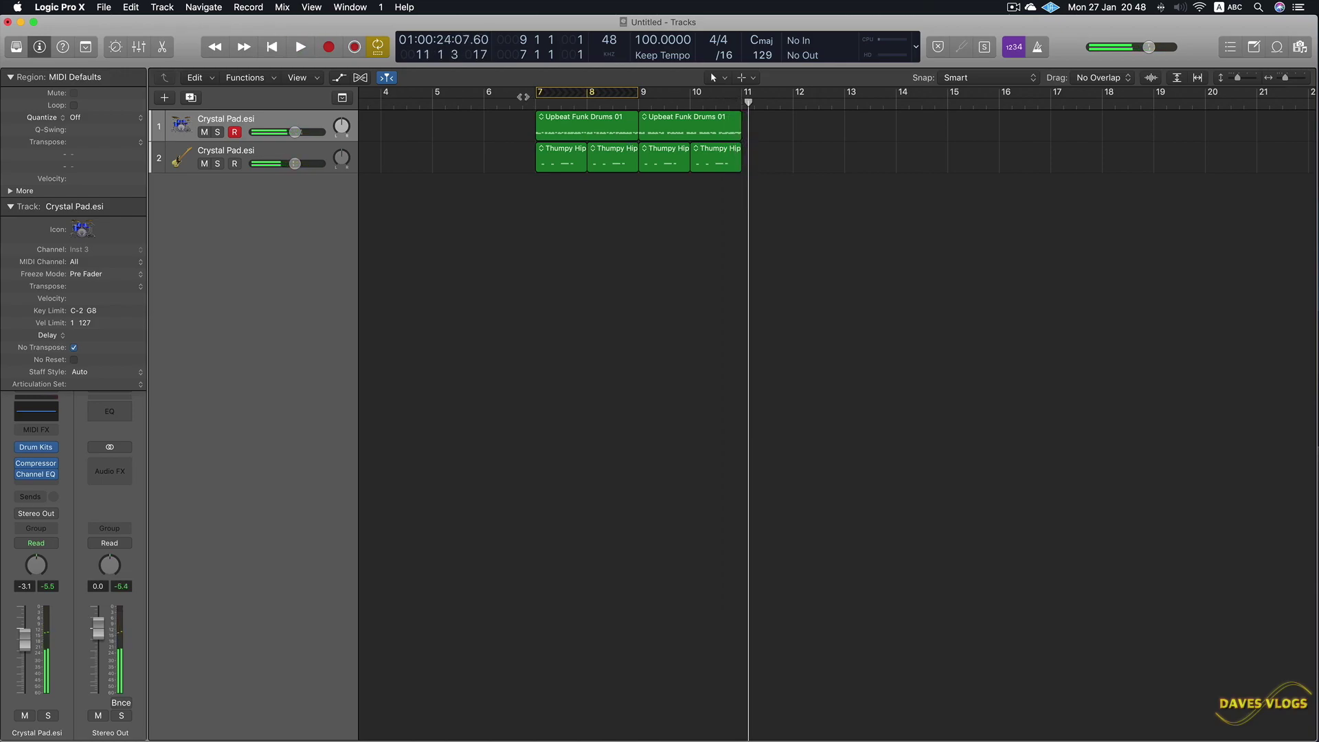
key("Return")
key("space")
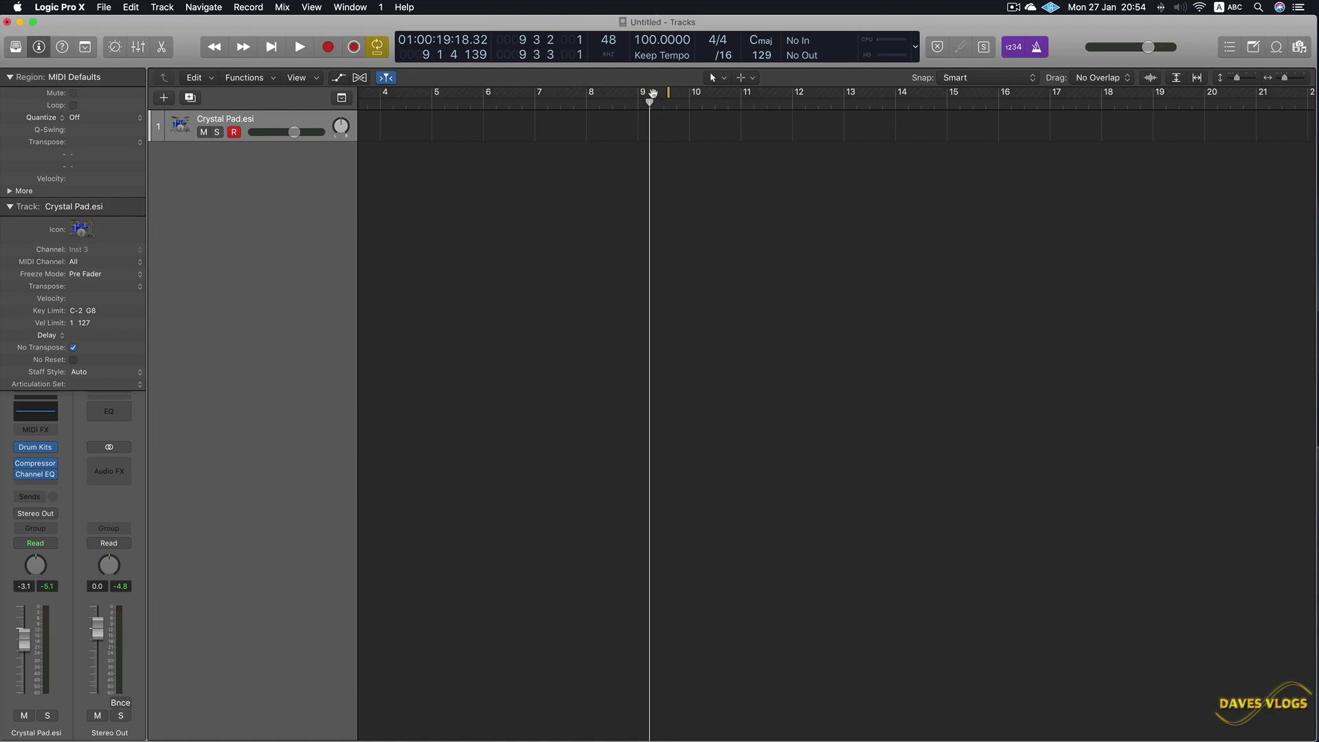
Set the cycle area to bars 9 to 11 and the default MIDI region quantize to 1/16 Note
left_click(665, 97)
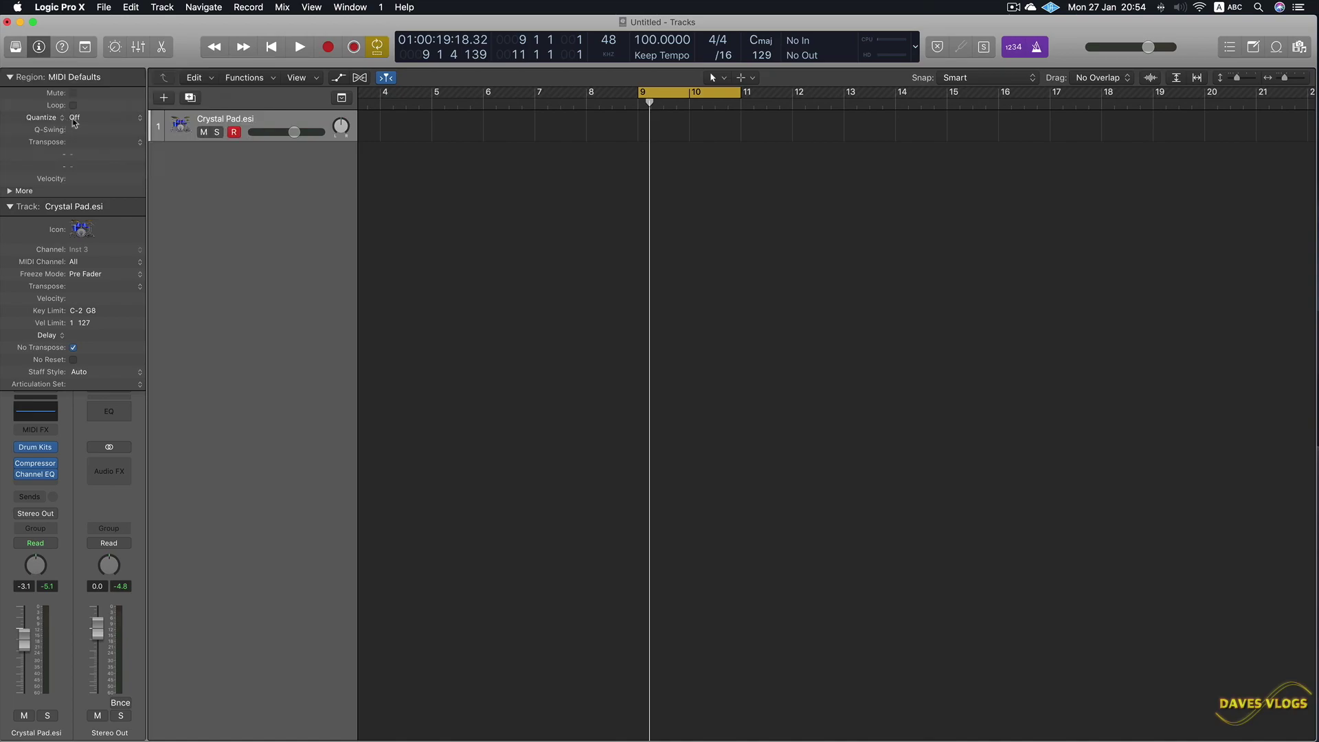
left_click(79, 122)
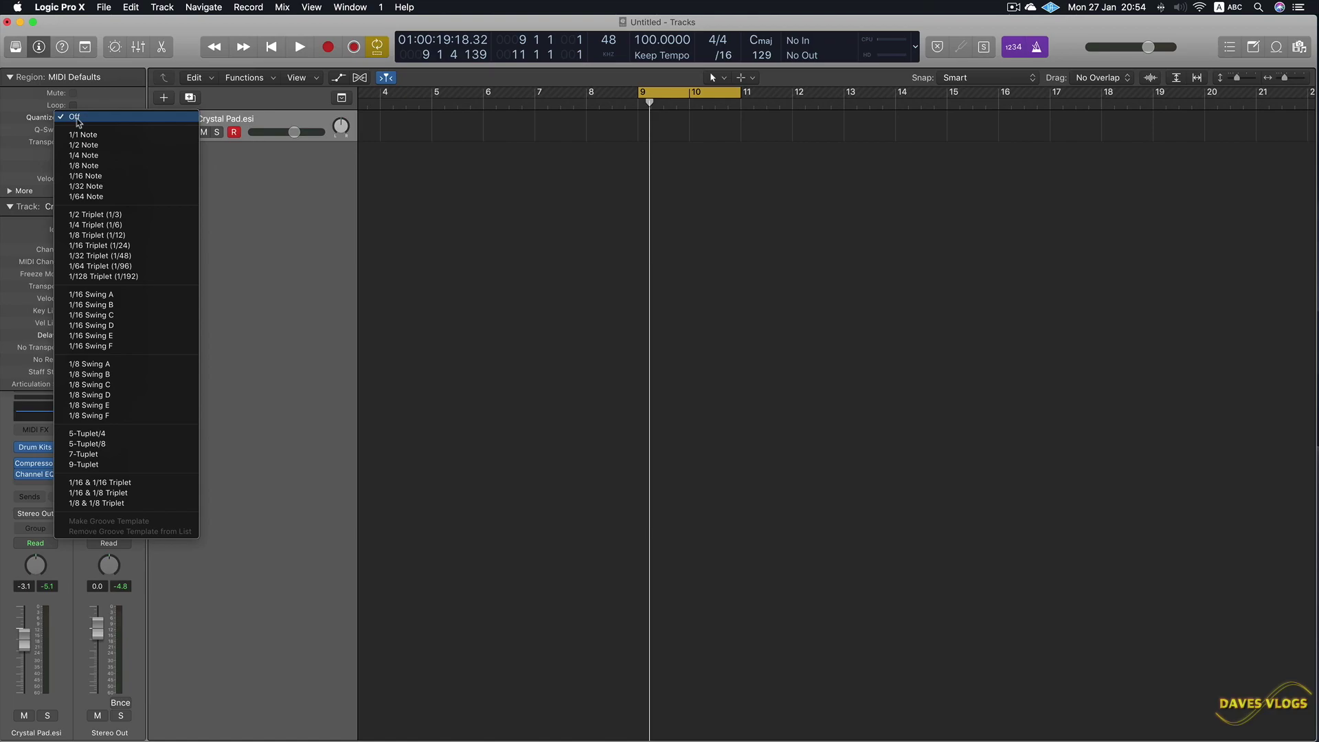
left_click(85, 177)
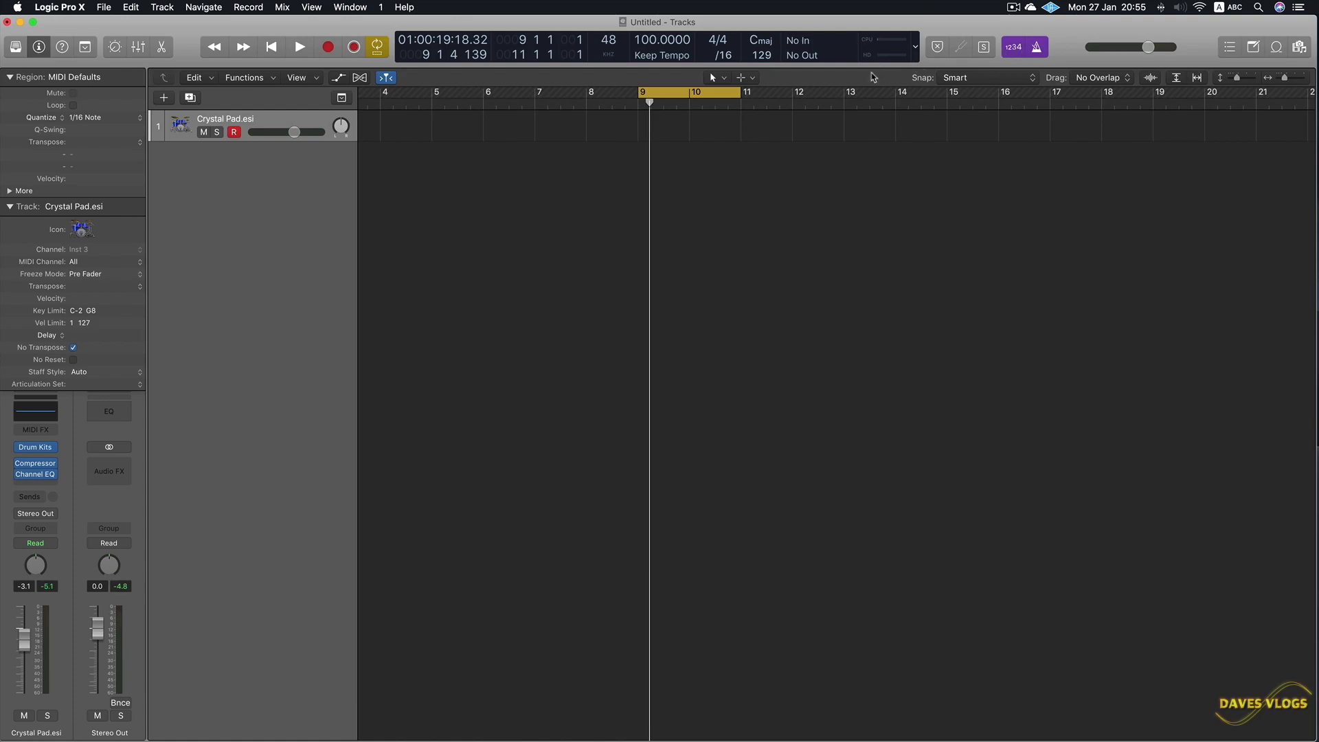
Record a MIDI drum pattern on the Crystal Pad.esi track within the bar 9 to 11 cycle
key("space")
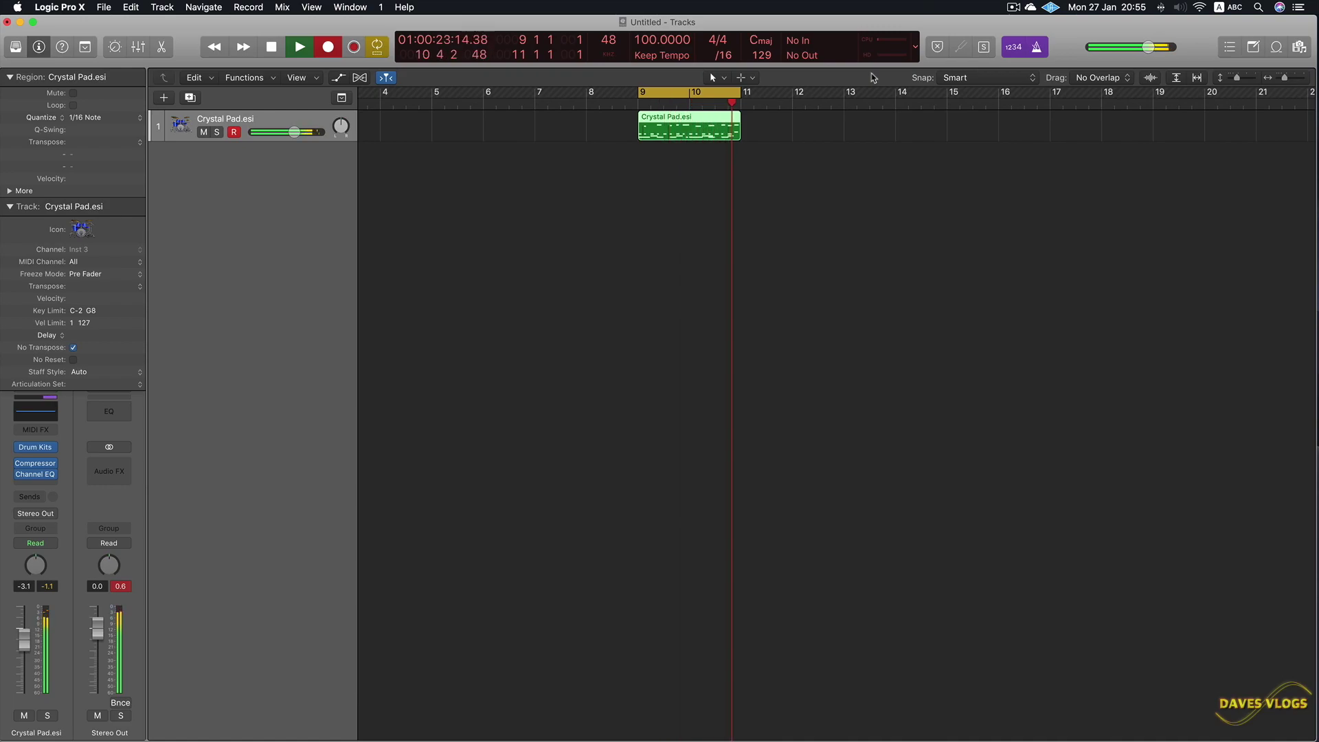
key("space")
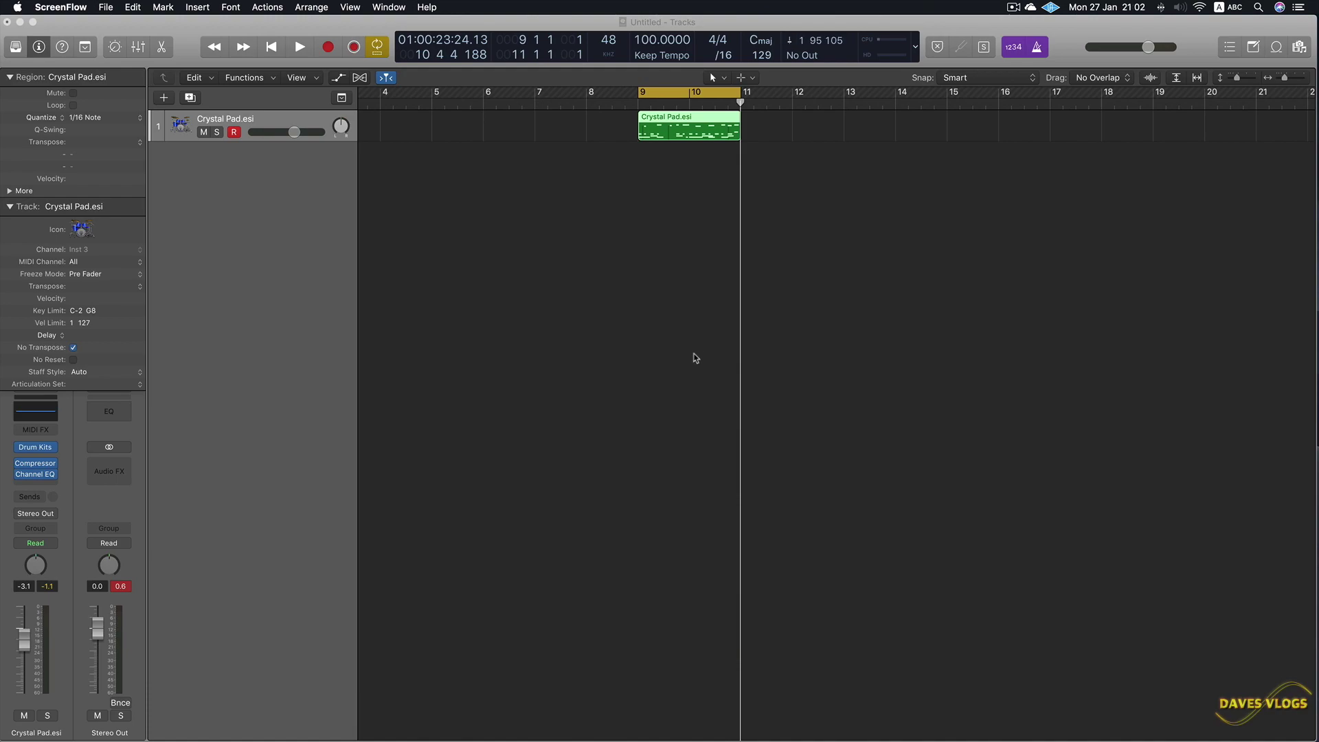
Set the Right Mouse Button editing preference to Is Assignable to a Tool and close the preferences
left_click(287, 11)
left_click(168, 29)
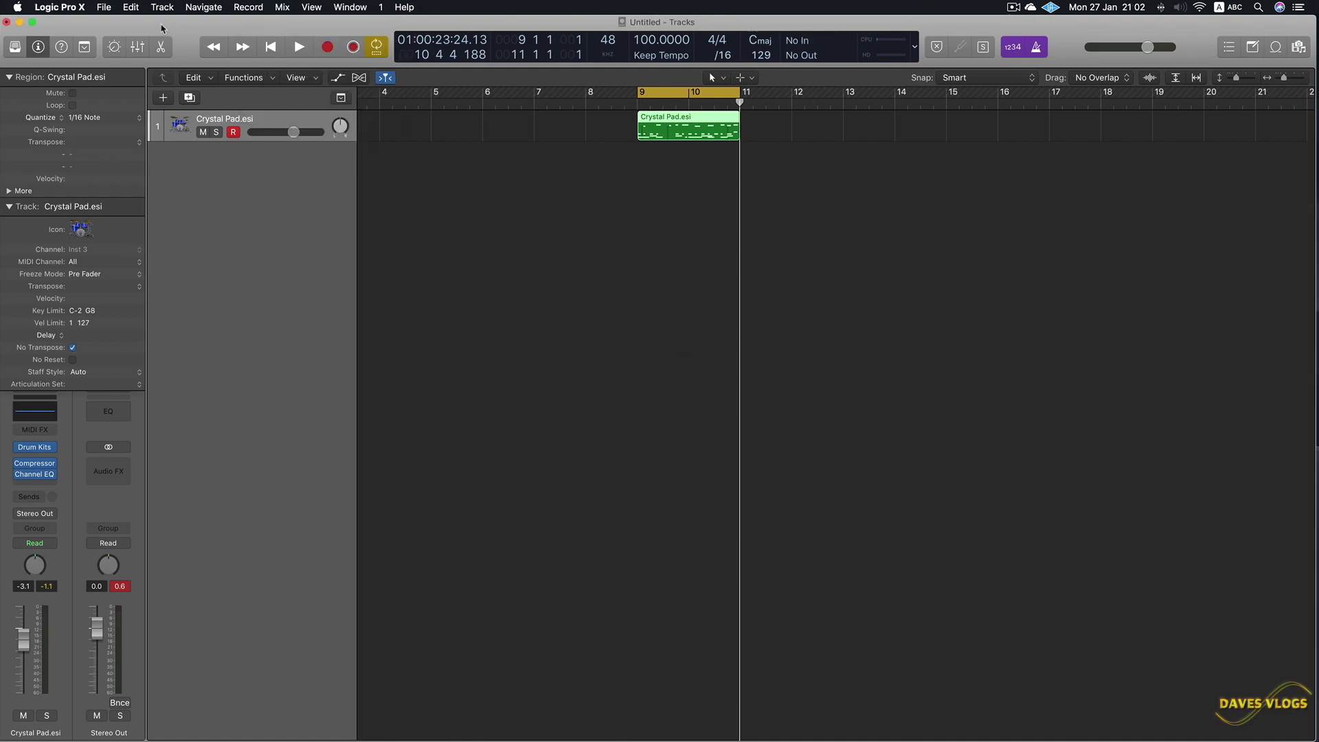
left_click(59, 7)
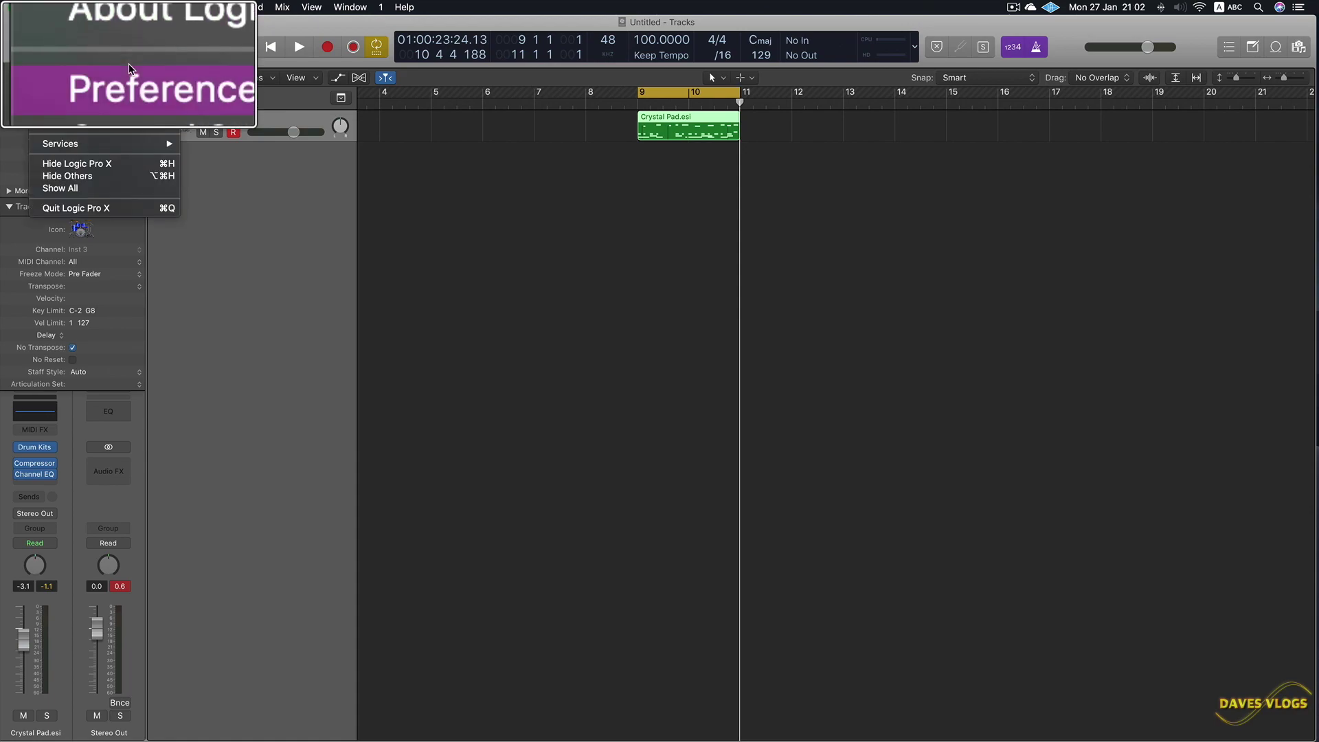
mouse_move(62, 42)
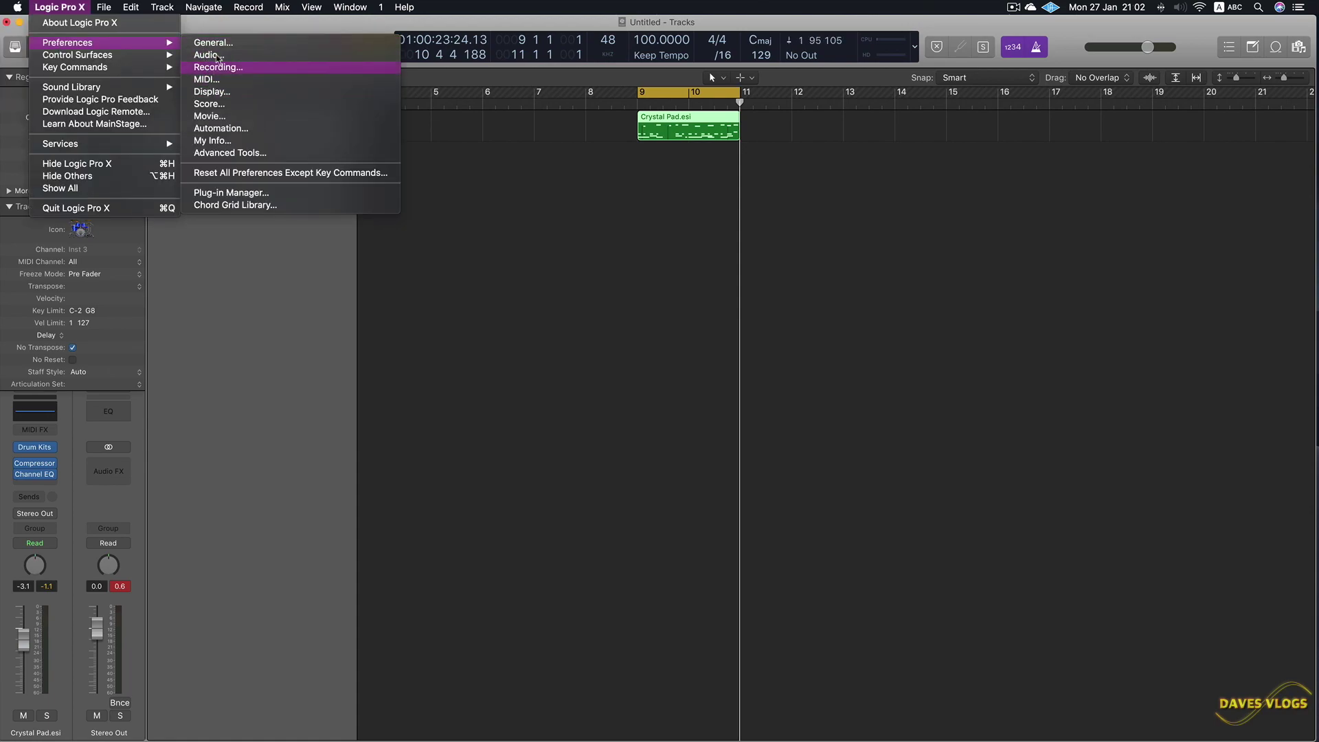
left_click(219, 46)
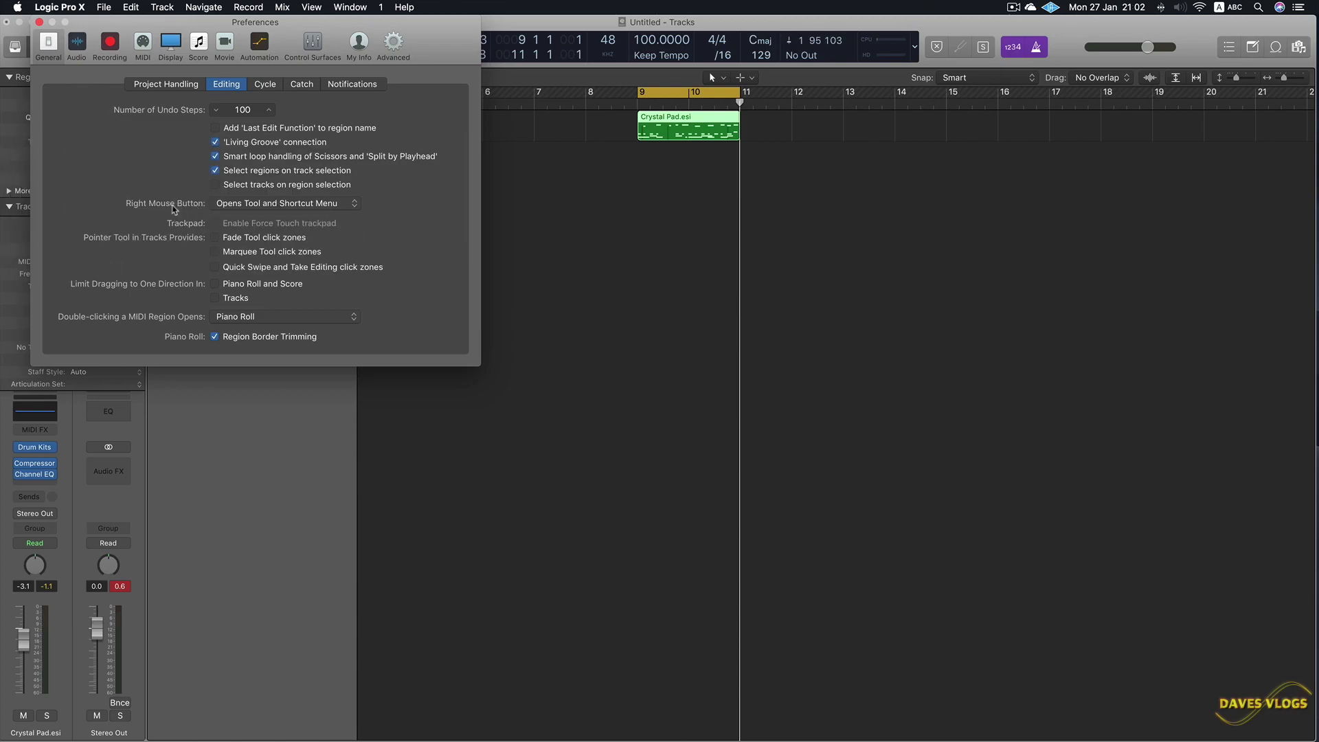
left_click(281, 205)
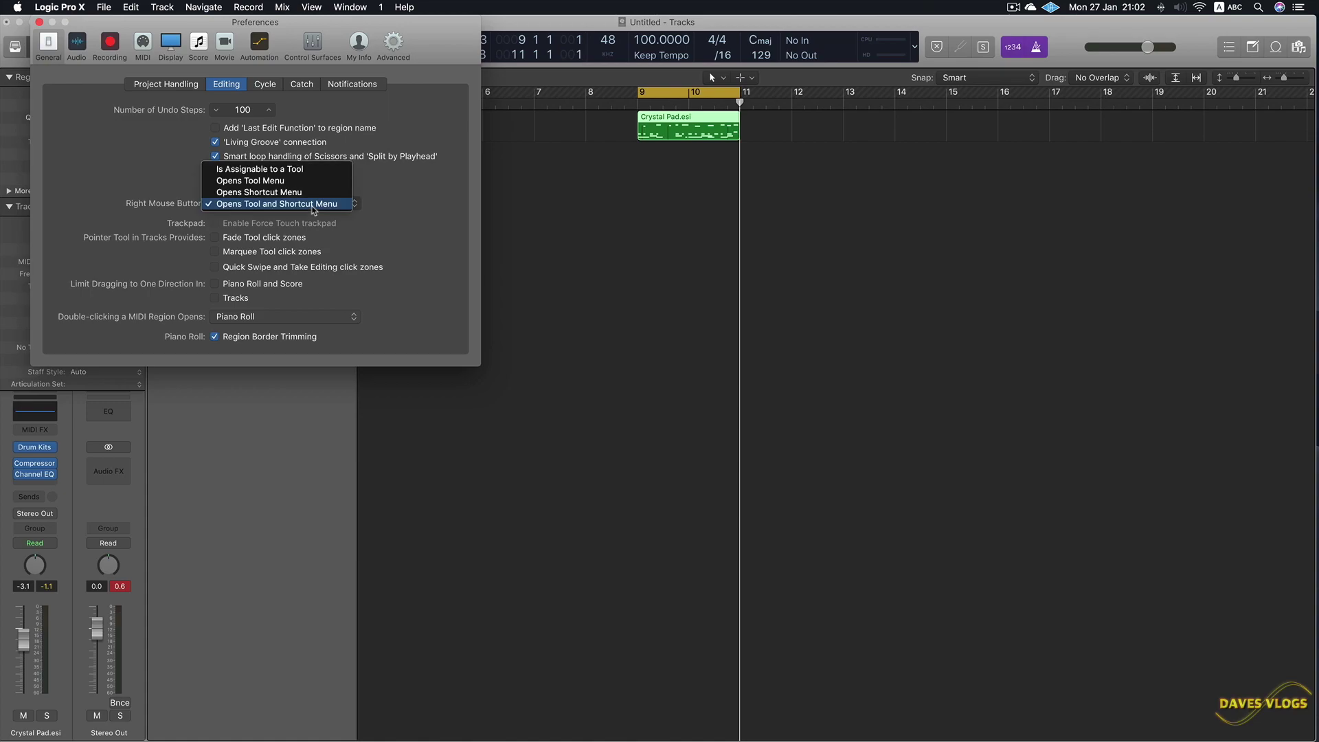
left_click(296, 175)
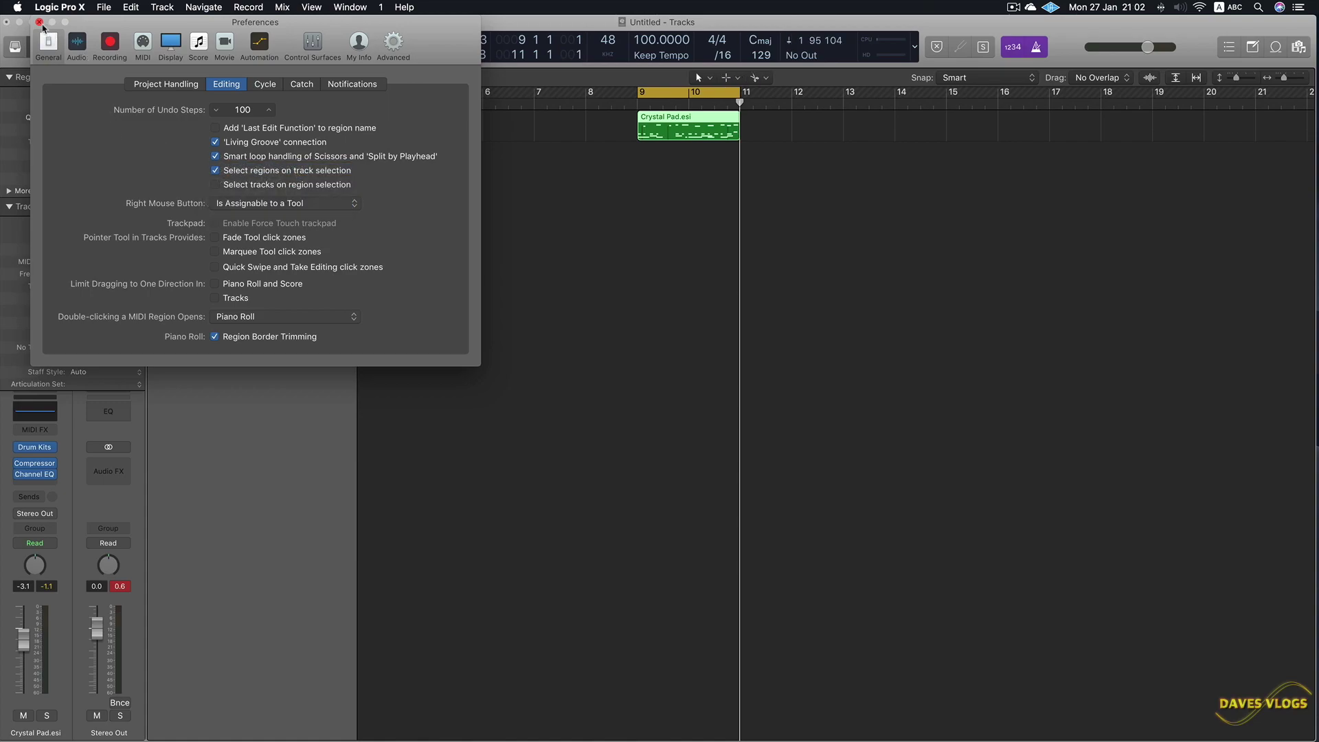
left_click(788, 214)
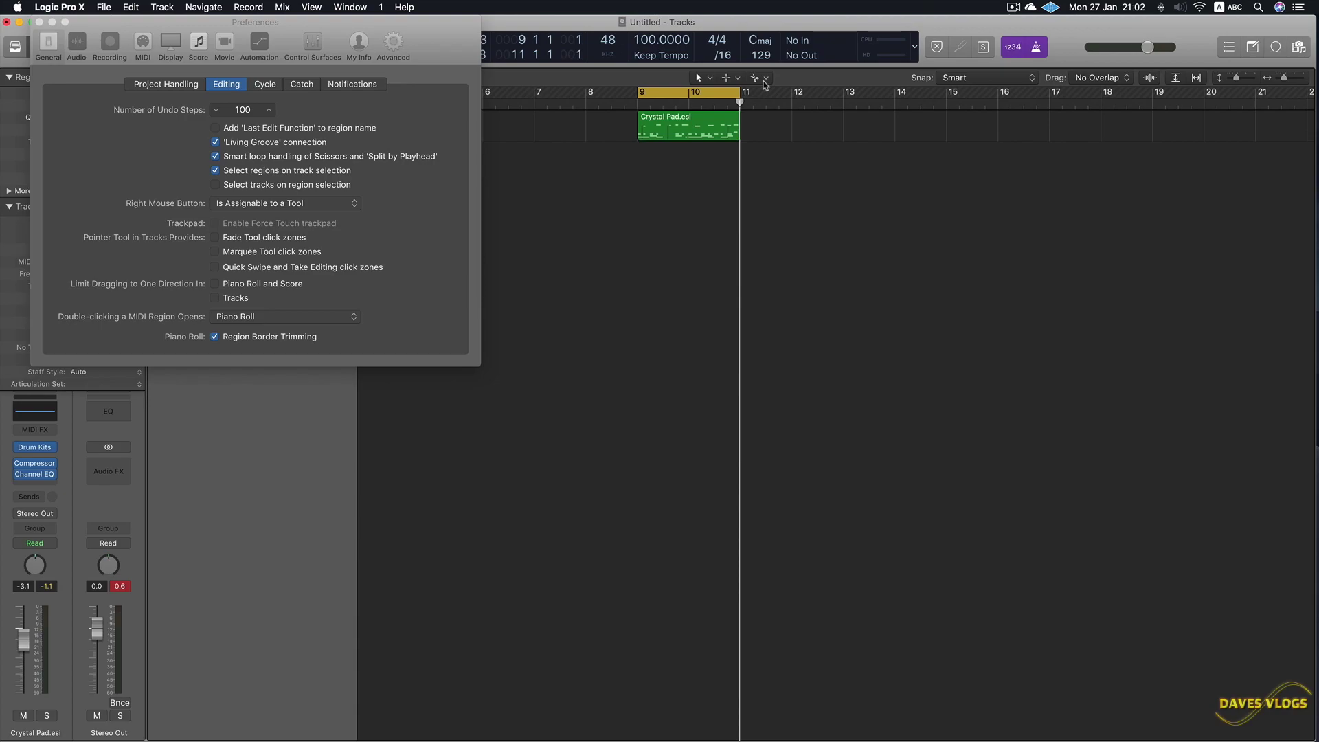
left_click(39, 22)
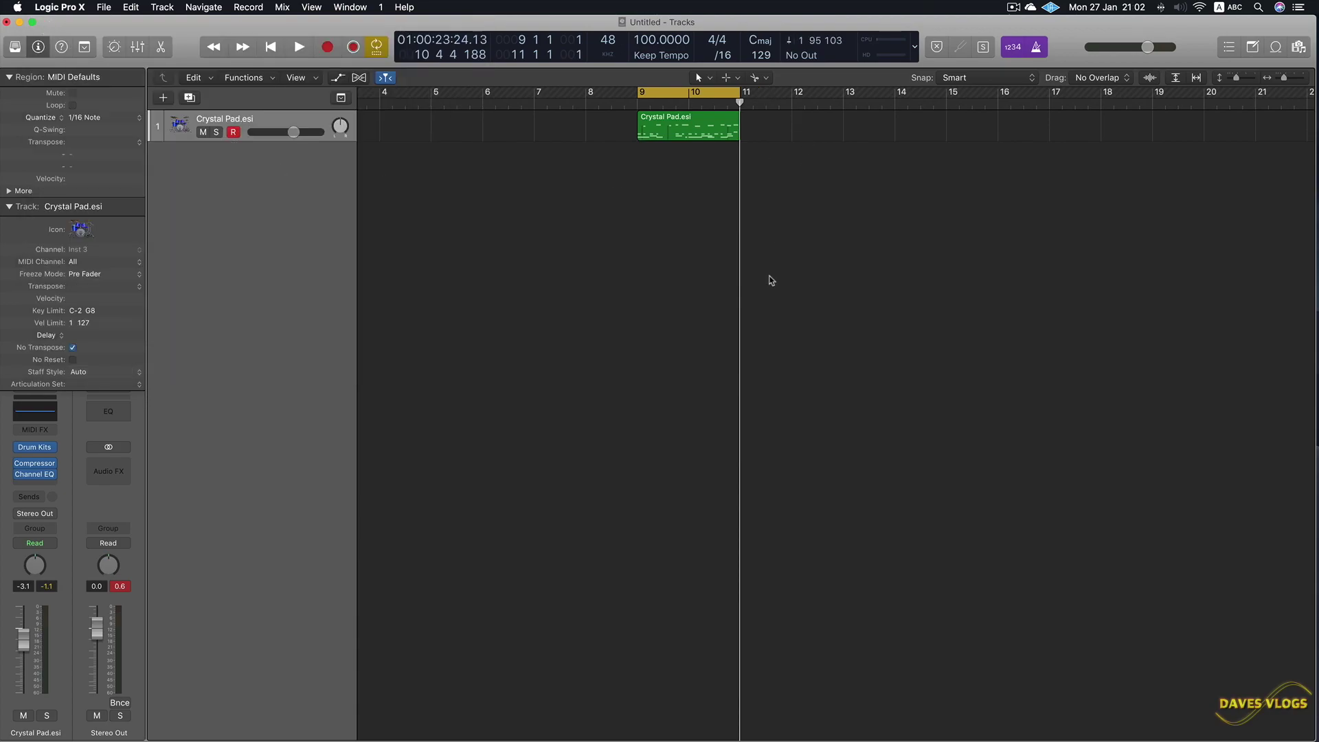
Assign the Eraser Tool as the third mouse tool for the Tracks area
left_click(754, 78)
left_click(785, 163)
left_click(767, 79)
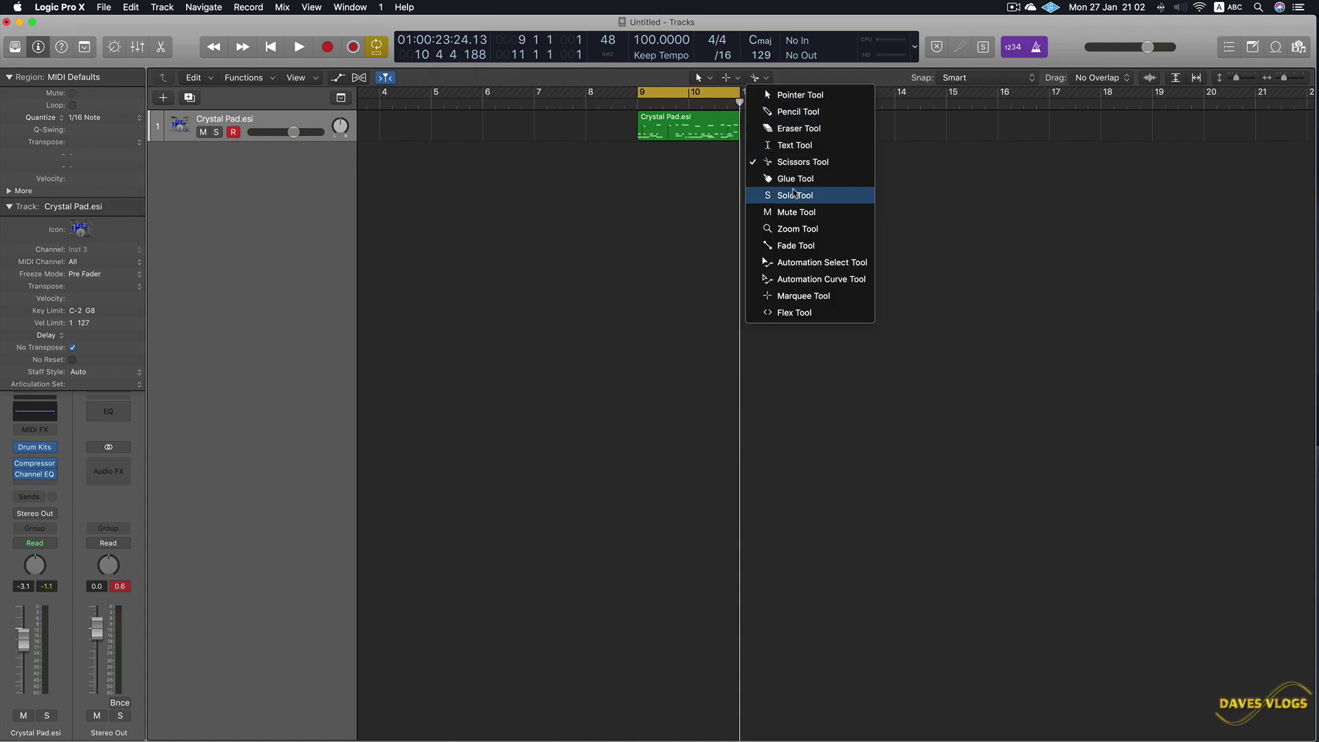
left_click(794, 128)
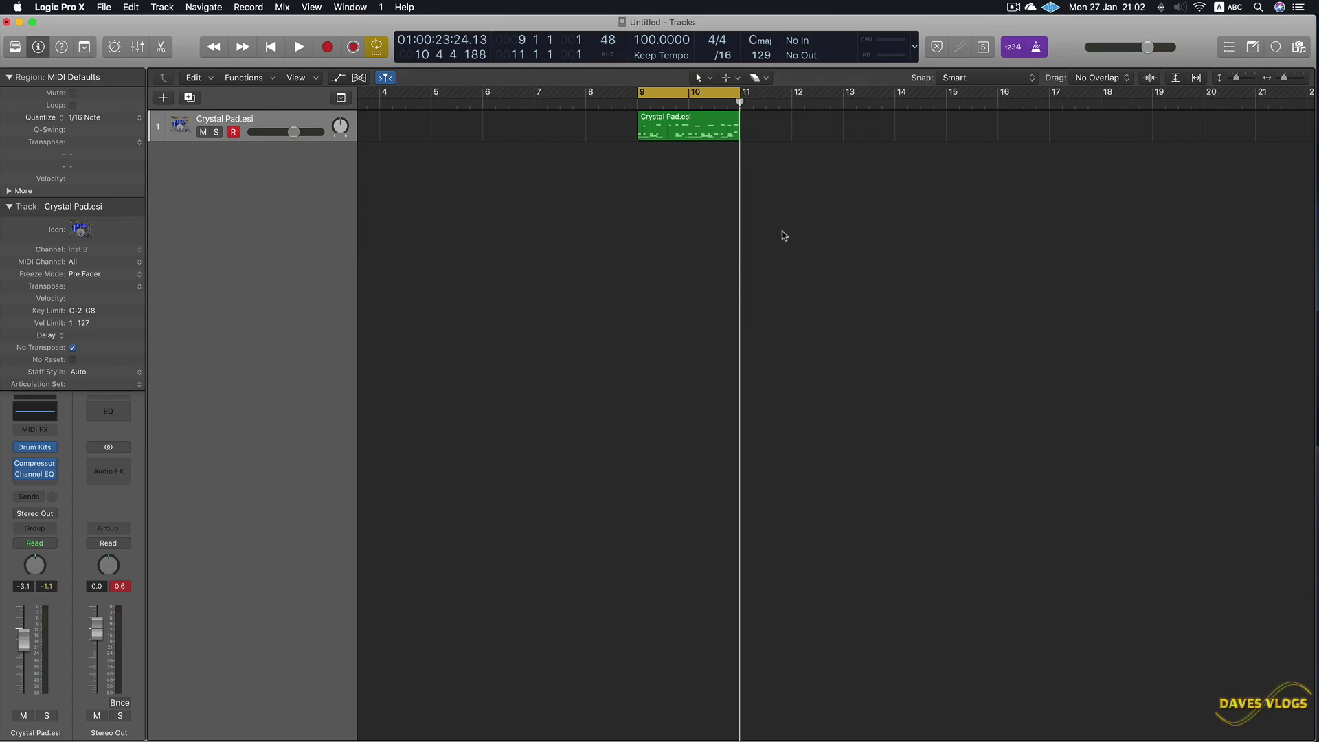
Assign the Velocity Tool as the Crystal Pad.esi Piano Roll's third mouse tool and lower two low notes to velocities 87 and 95
double_click(694, 132)
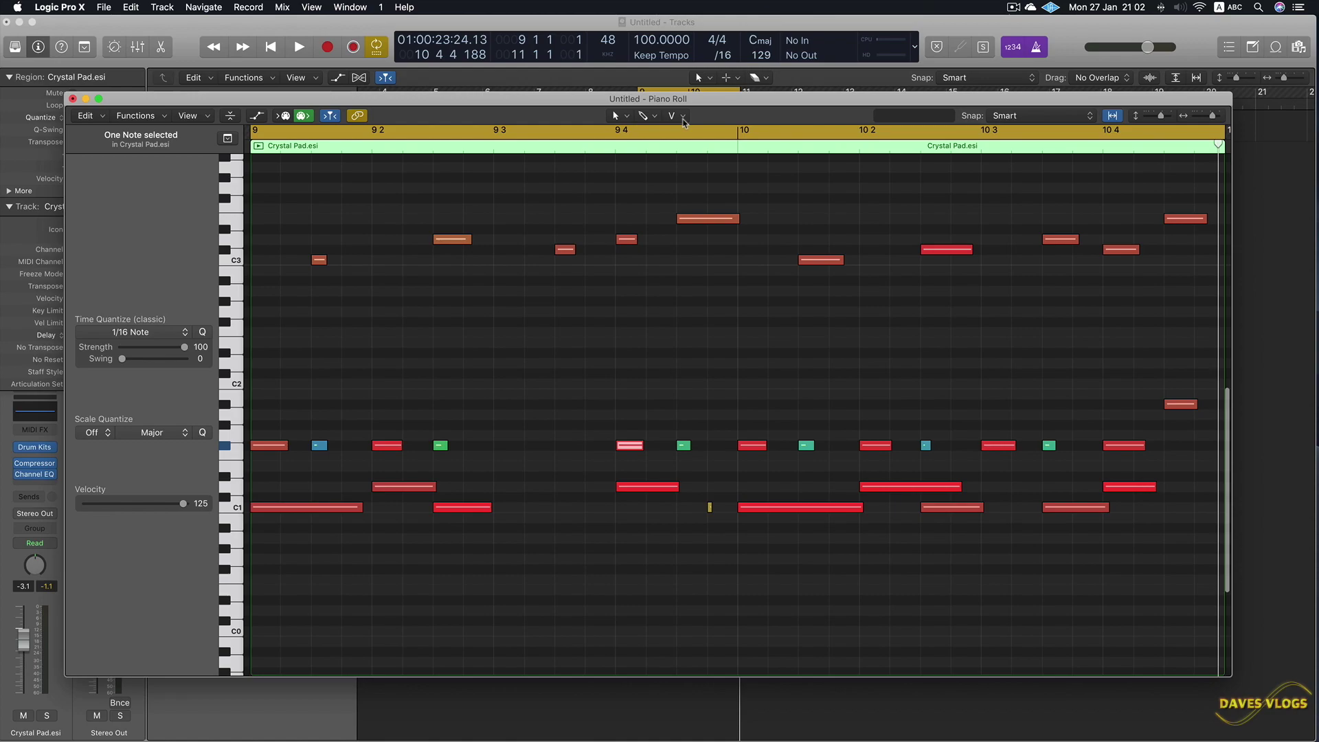
left_click(683, 118)
left_click(711, 268)
left_click_drag(644, 490, 649, 548)
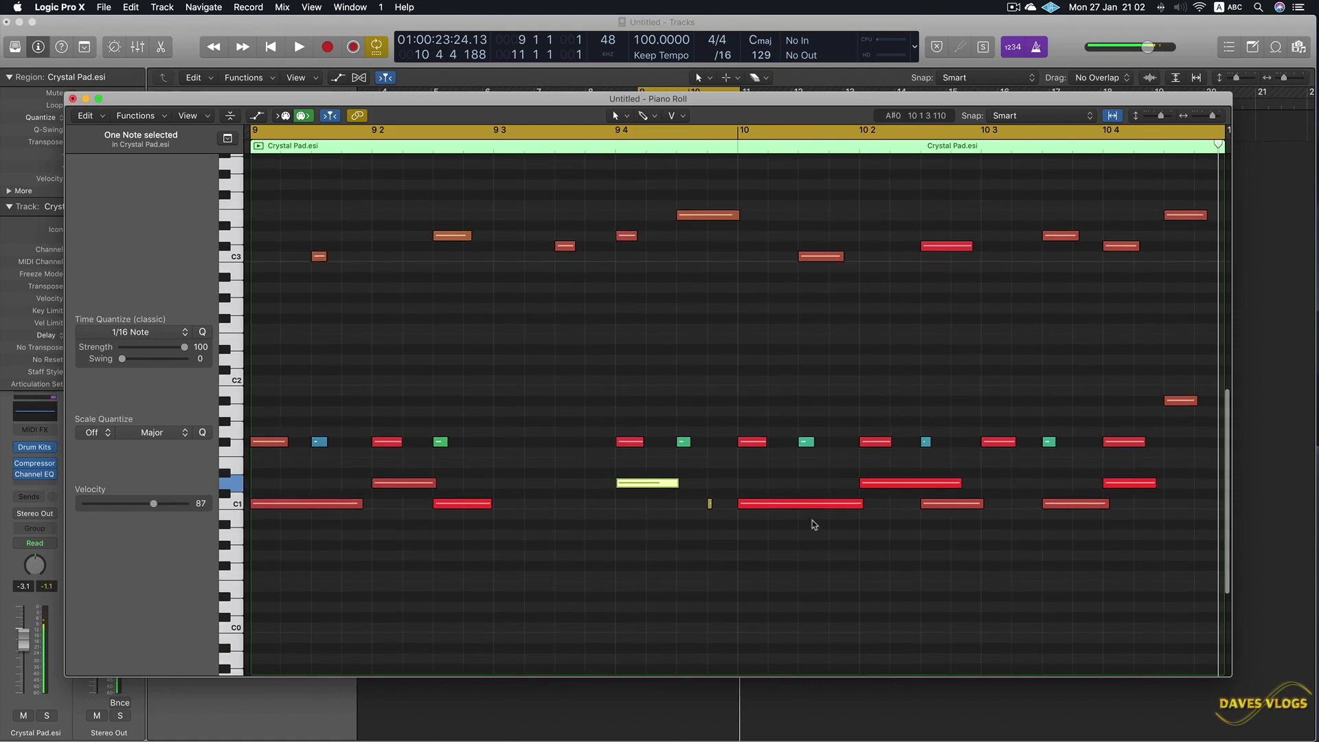
left_click_drag(810, 504, 807, 567)
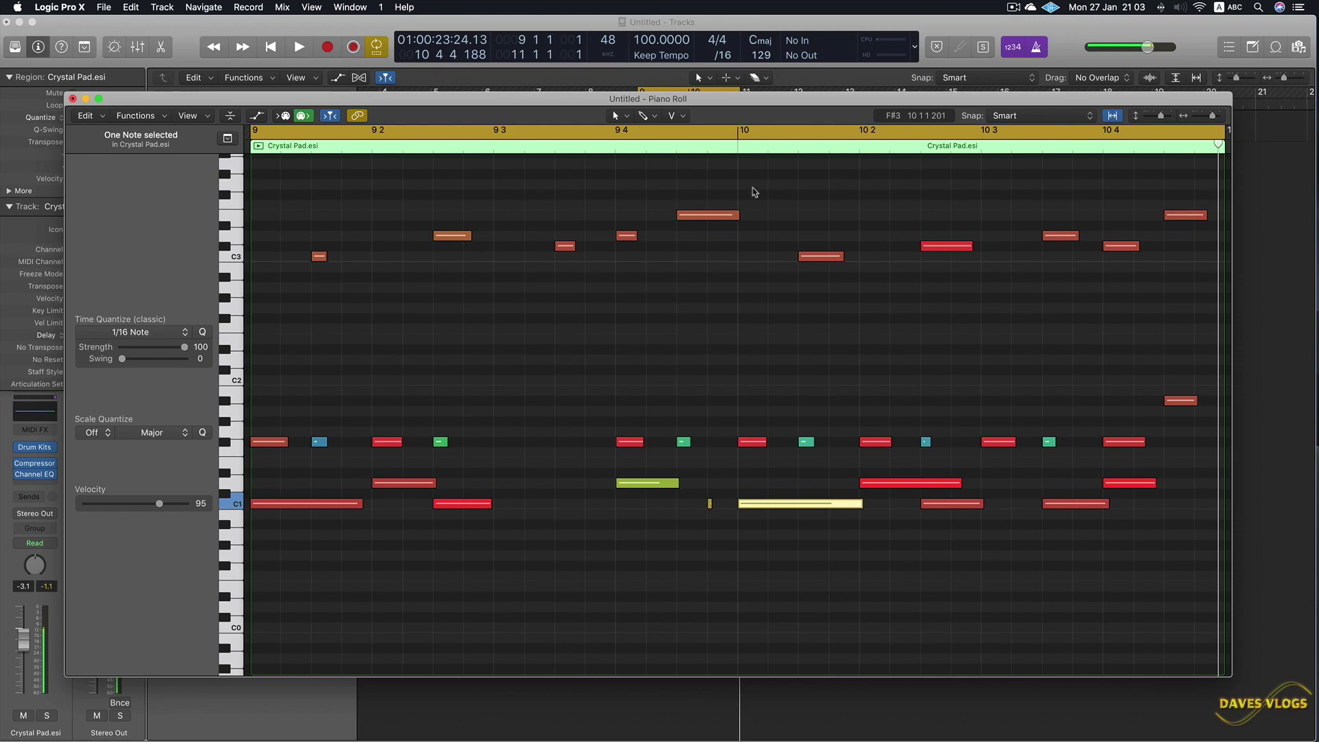
Assign the Eraser Tool as the Piano Roll's third mouse tool and erase low notes around beat 9 4 and bar 10
left_click(676, 116)
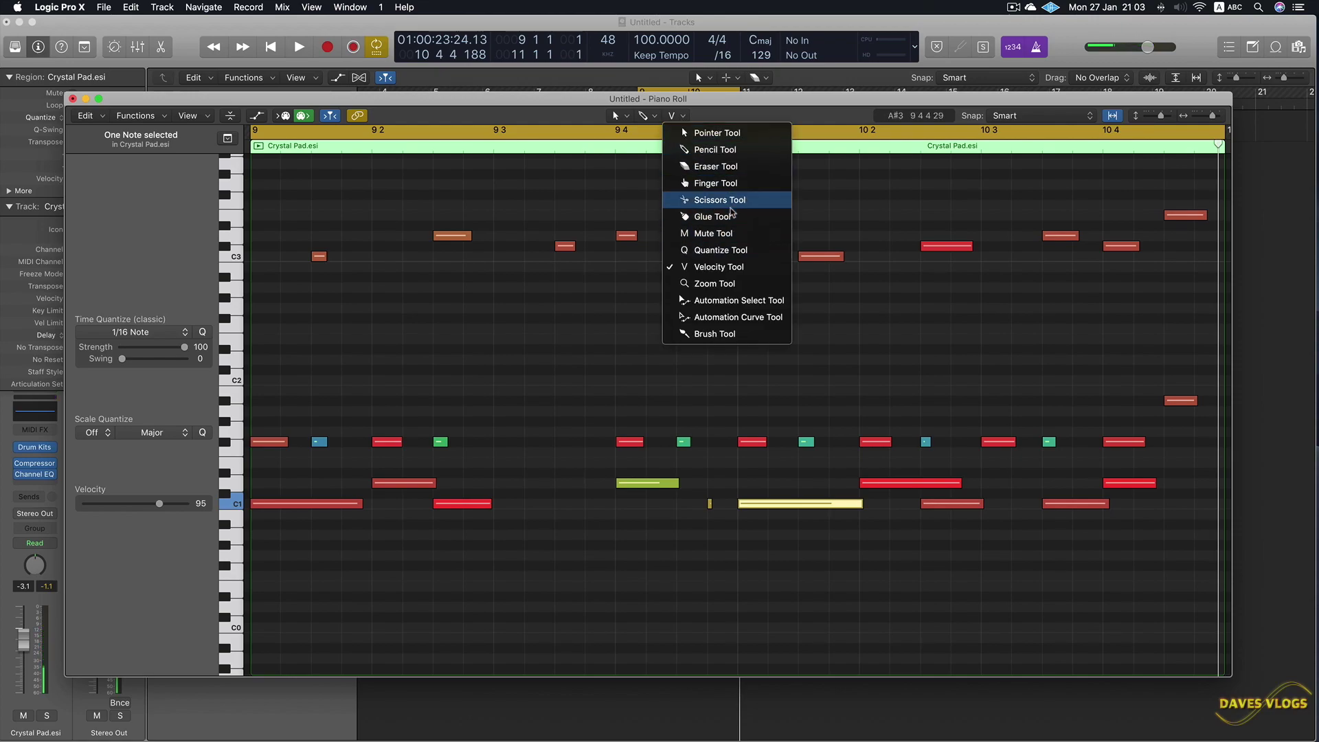
left_click(714, 167)
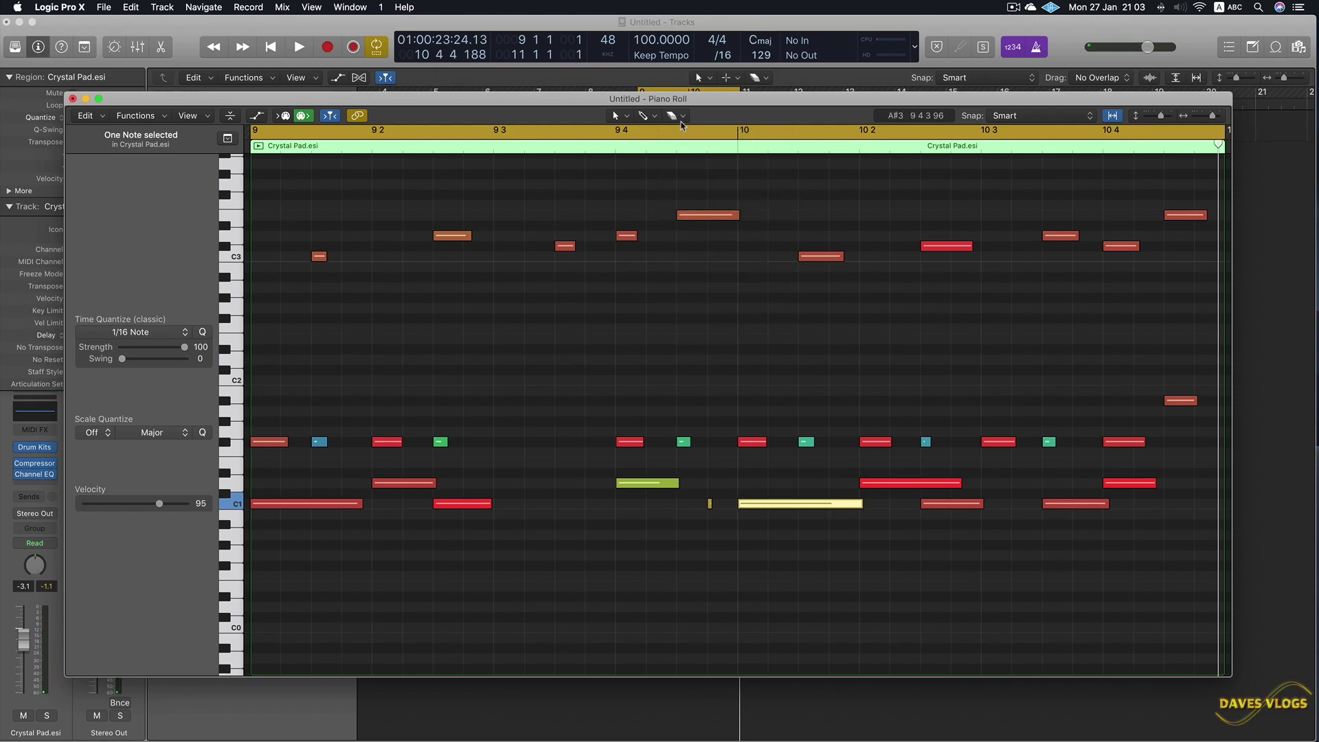
left_click(655, 484)
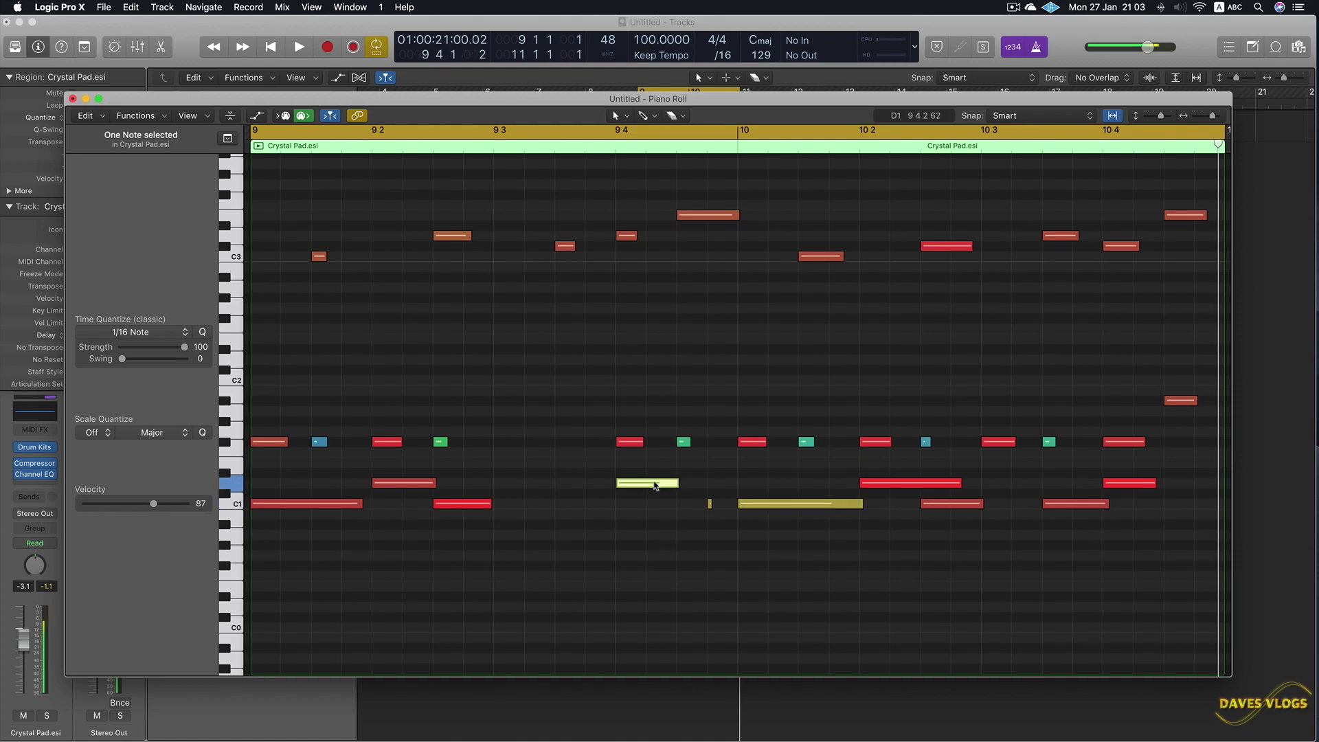
left_click(810, 505)
left_click(710, 504)
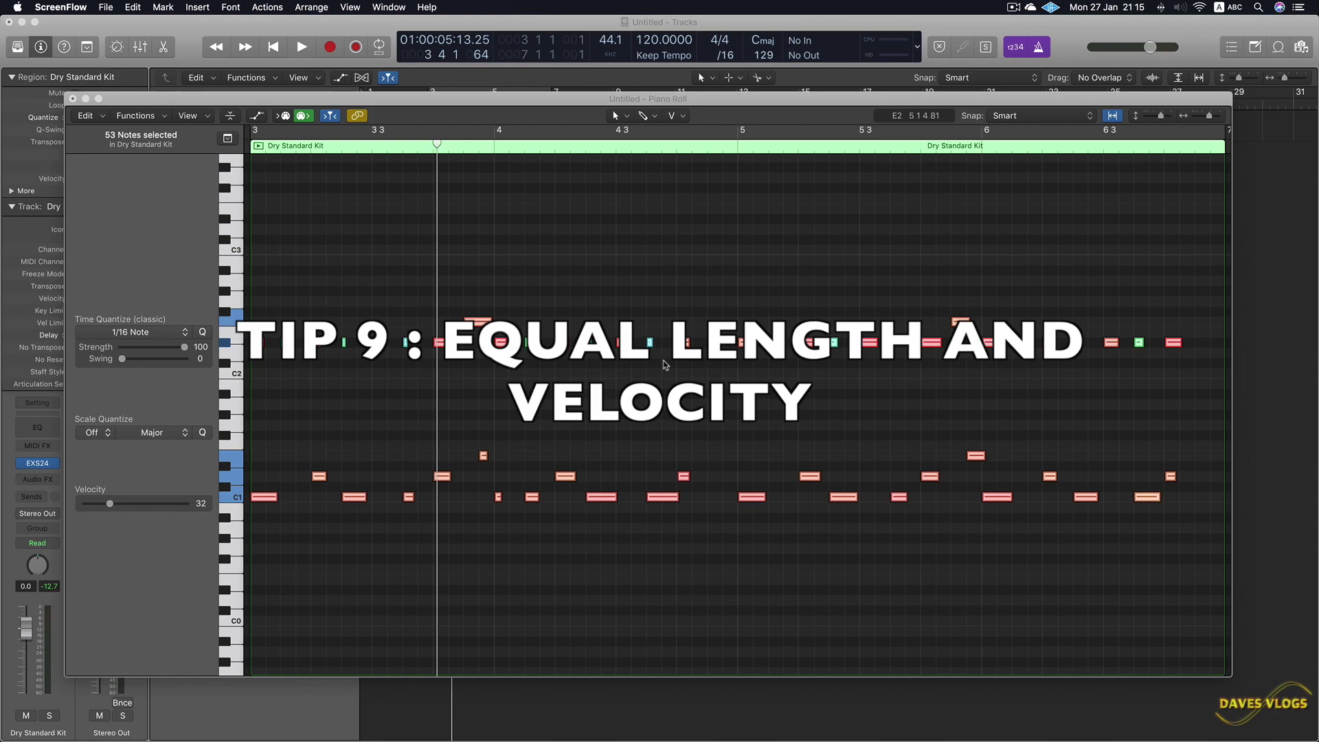
Select all notes in the Dry Standard Kit region and resize them to one equal length of about a sixteenth note
left_click(665, 365)
left_click(665, 365)
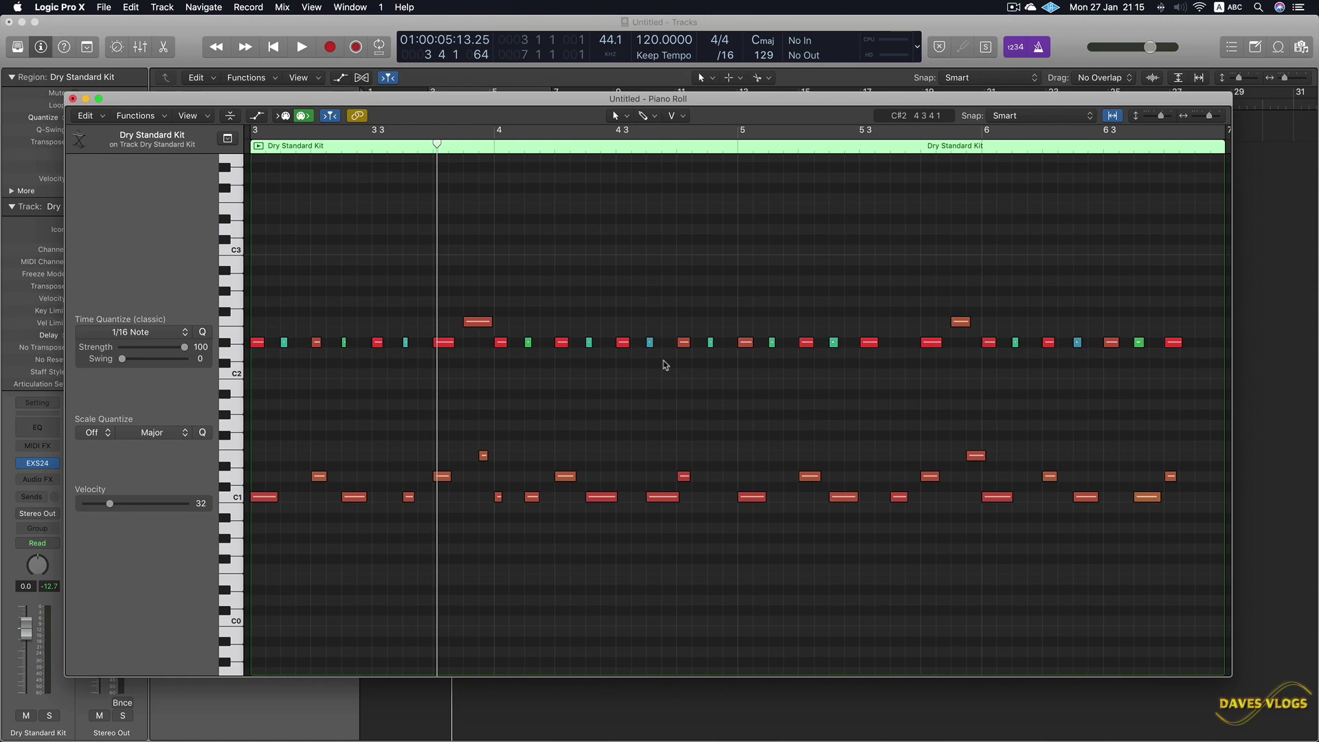
left_click(683, 476)
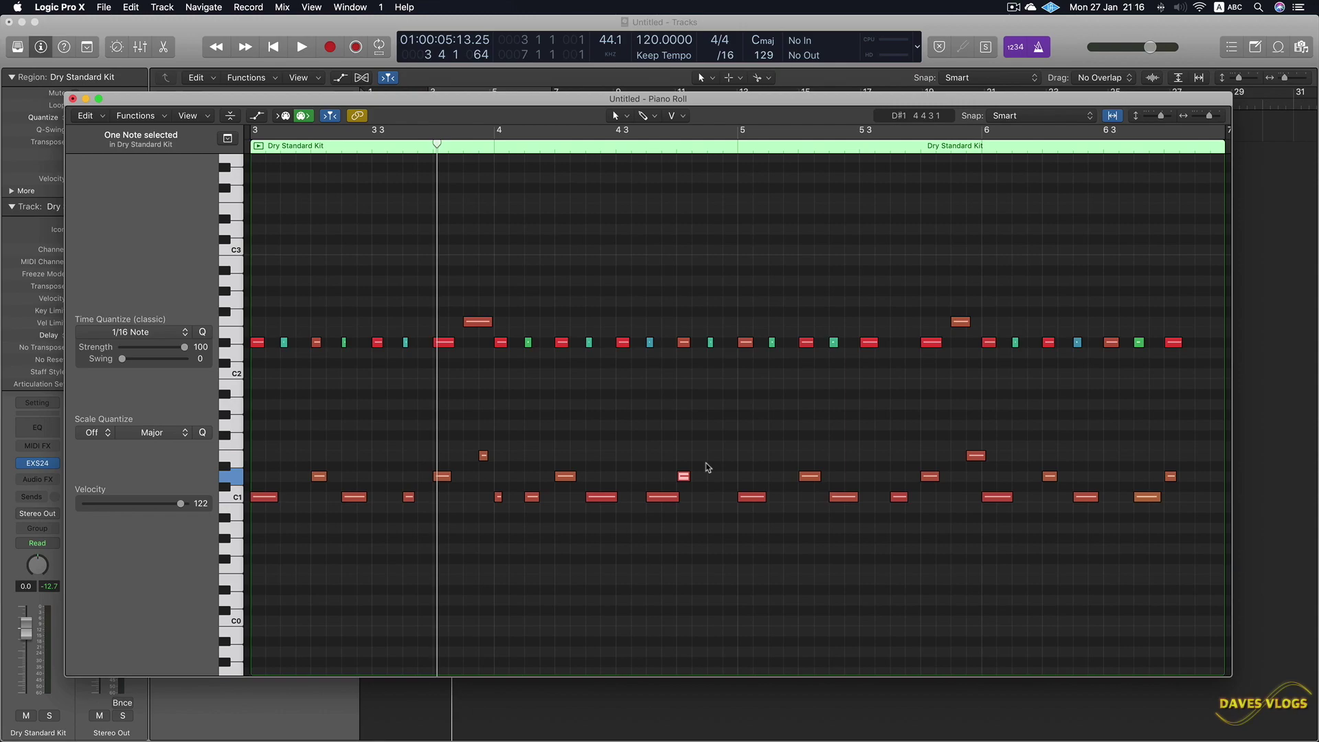
left_click(706, 463)
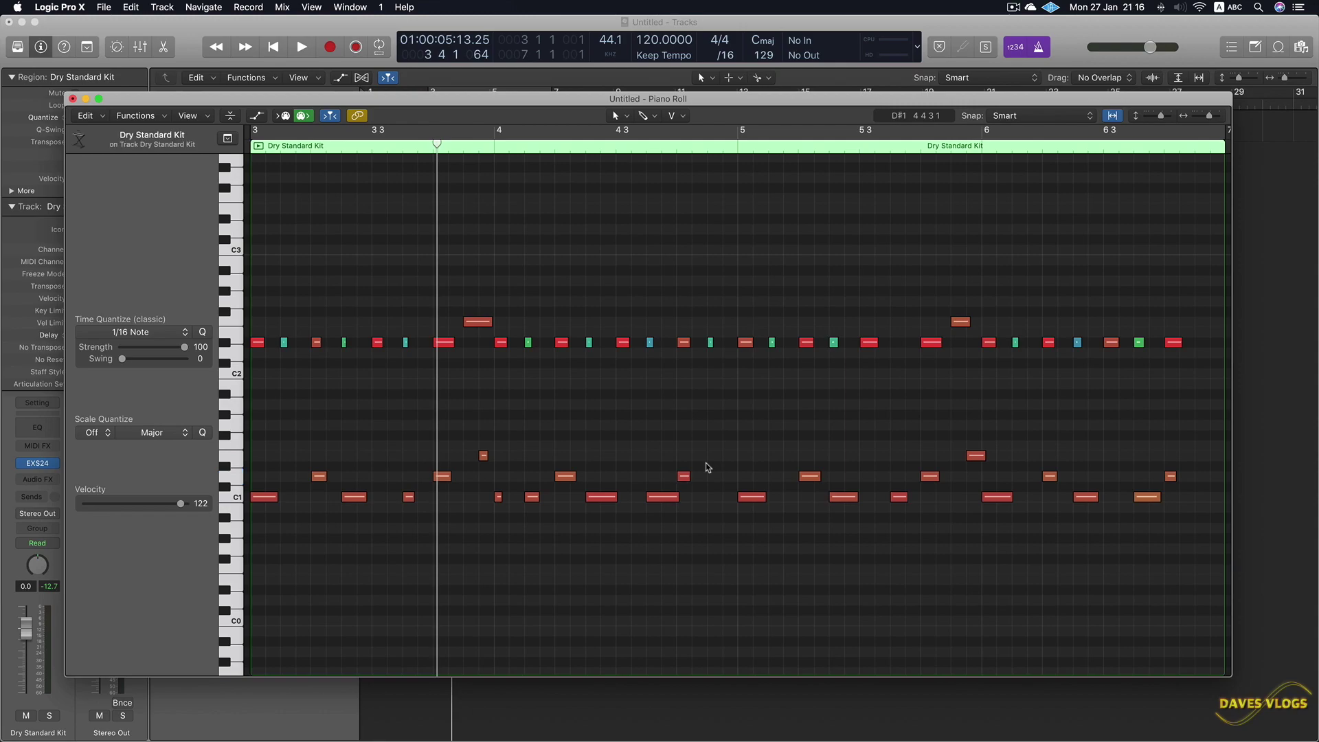
key("super+a")
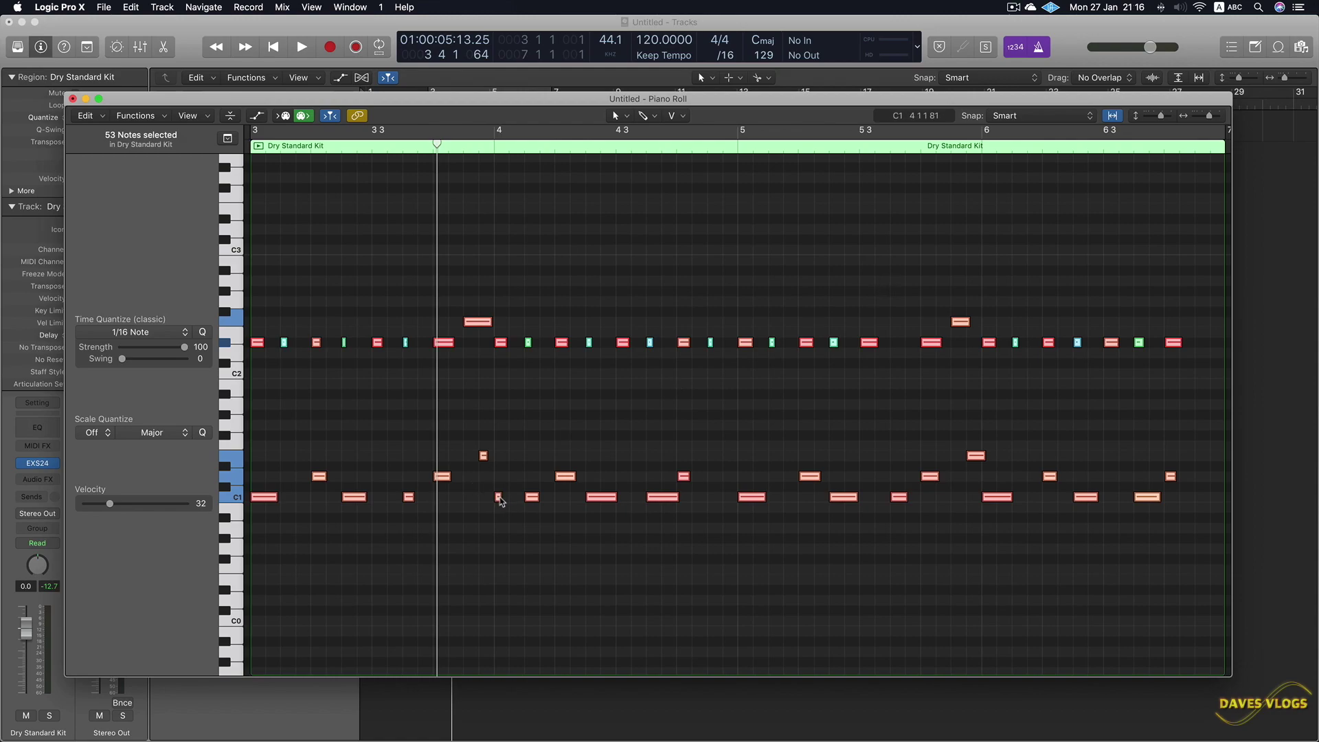
left_click_drag(500, 496, 506, 502)
left_click(590, 531)
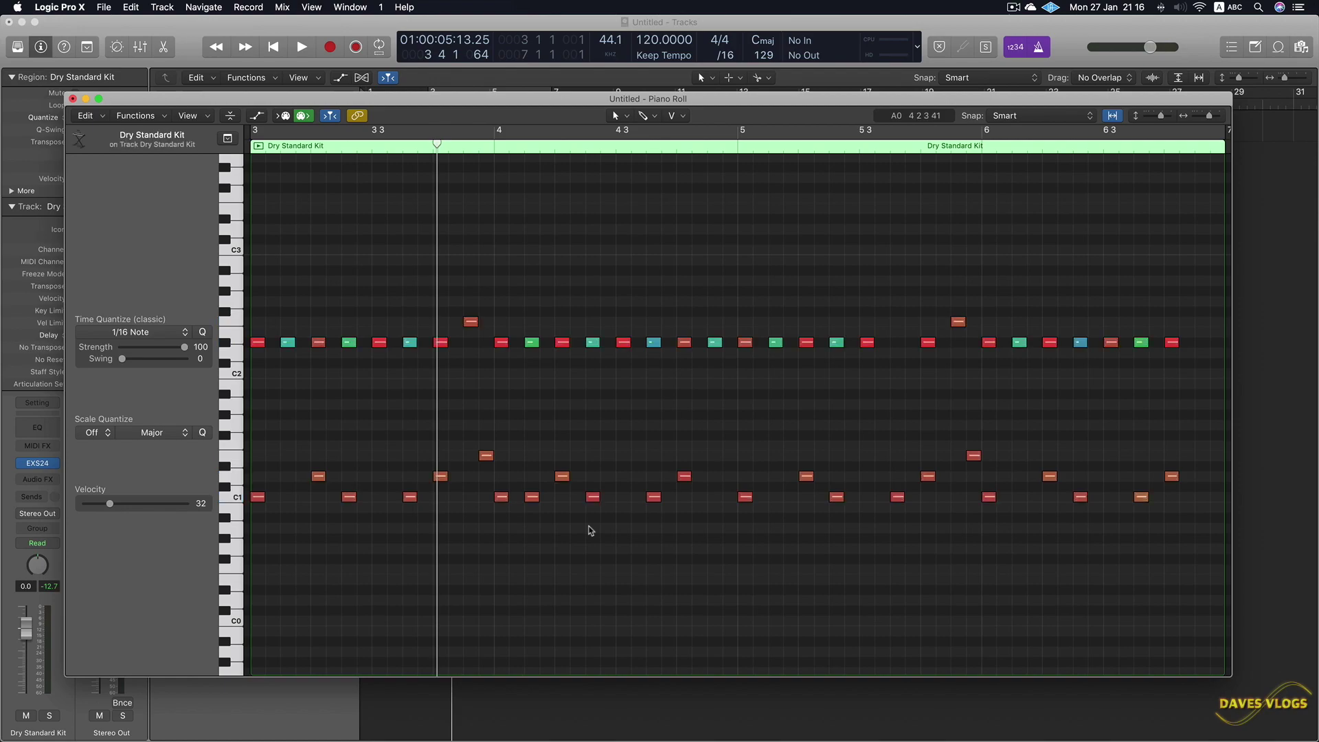
Set the C1 note row to an equal velocity of 127 and raise the note row just above C2 to one uniform velocity
scroll(590, 530, "left", 5)
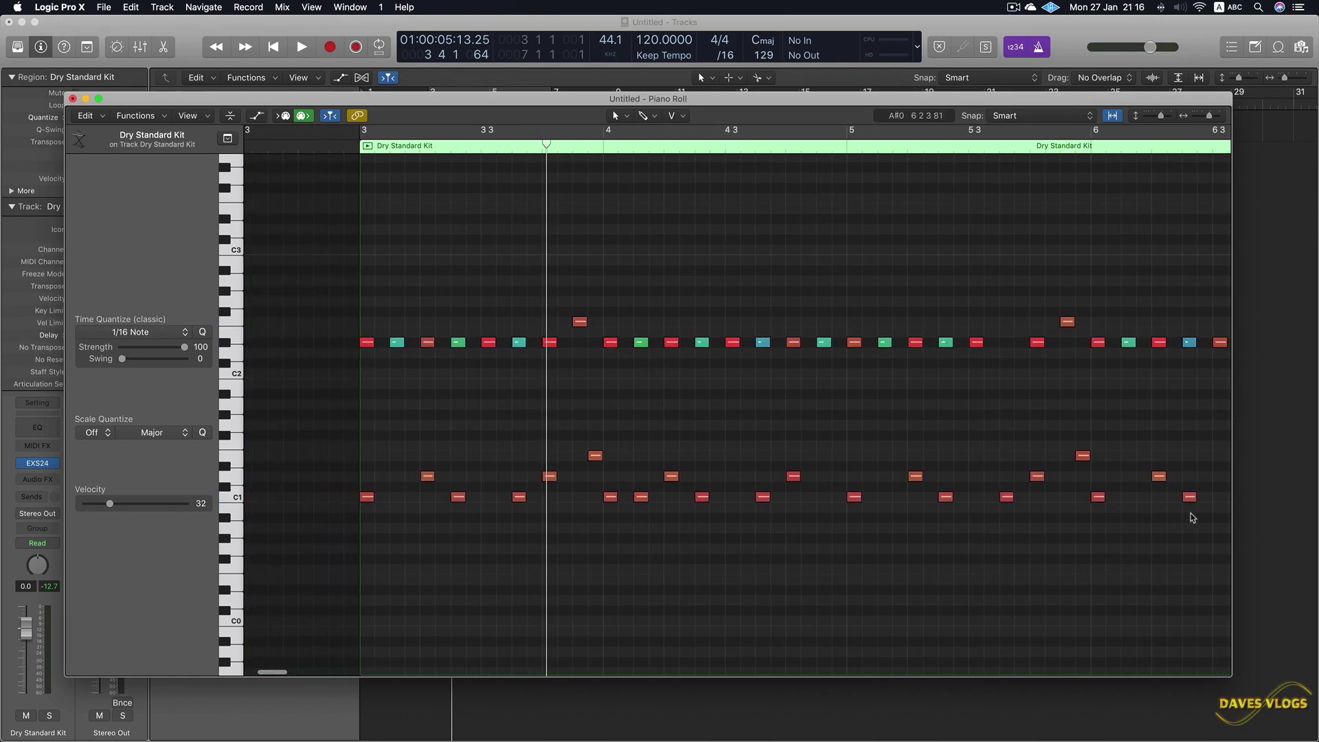
left_click_drag(1205, 527, 267, 493)
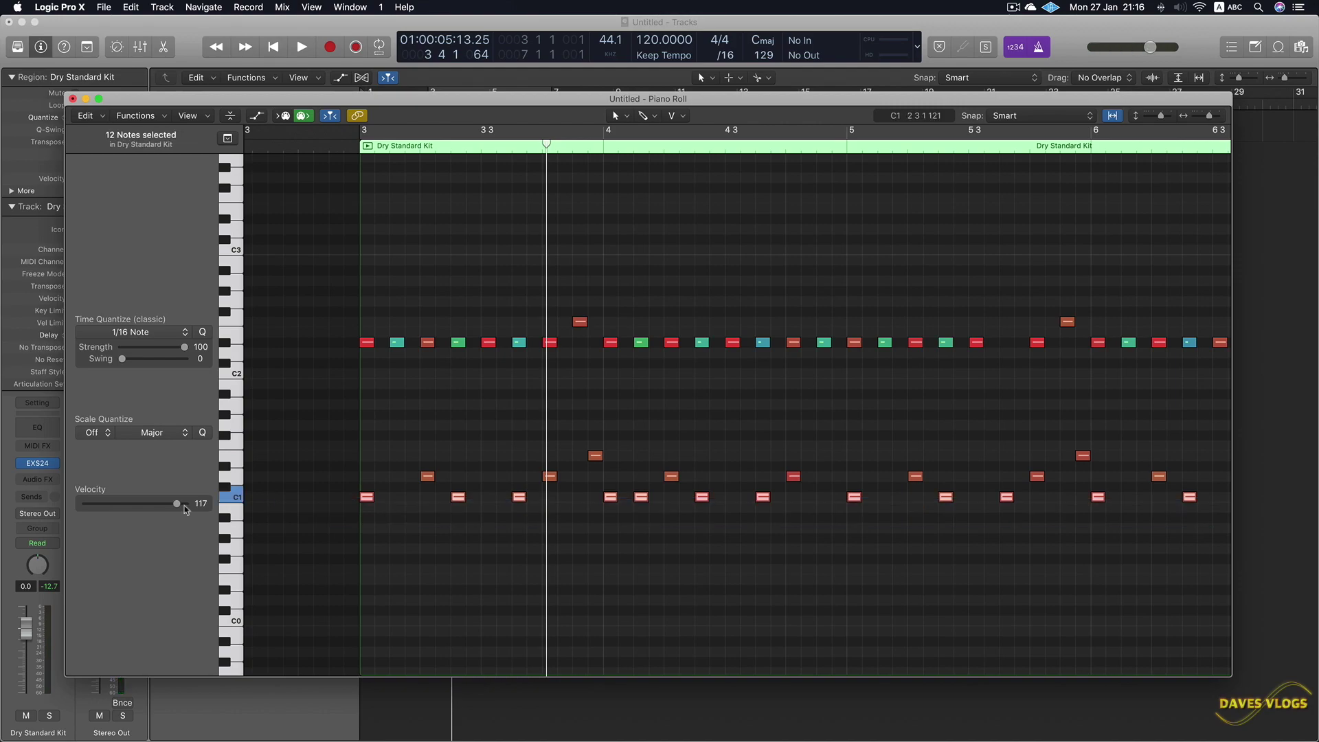
mouse_move(177, 506)
left_mouse_down()
mouse_move(203, 509)
mouse_move(158, 511)
mouse_move(201, 511)
left_mouse_up()
scroll(265, 383, "left", 3)
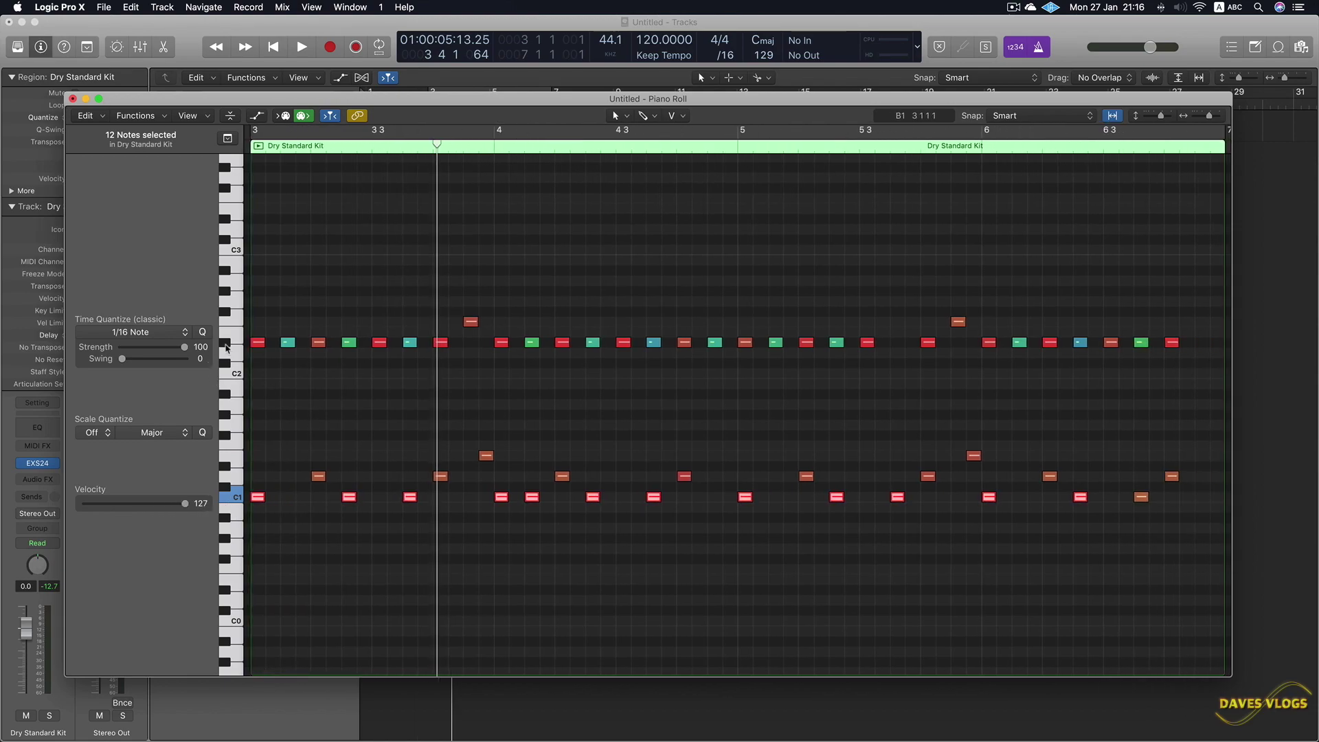
left_click_drag(260, 351, 1185, 352)
left_click_drag(110, 508, 261, 515)
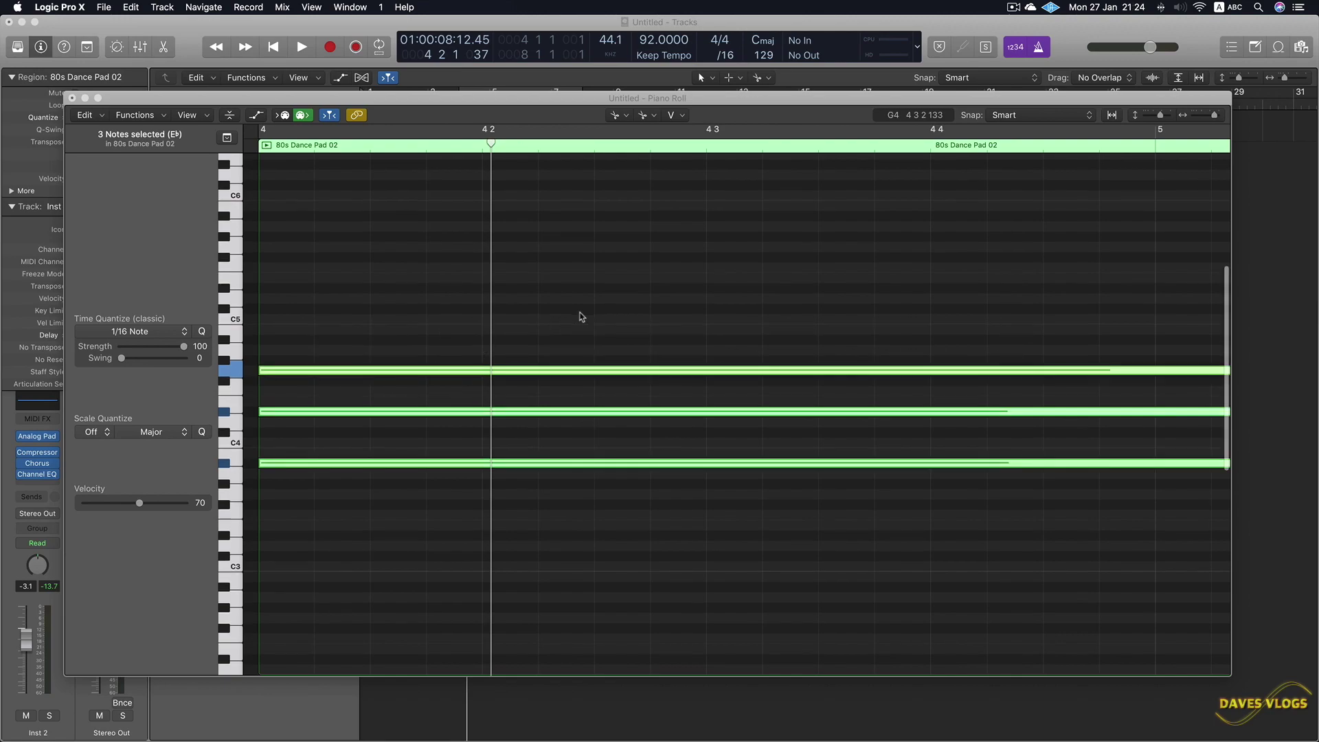
Split the selected 80s Dance Pad 02 chord notes with the Scissors Tool at three successive eighth-note positions, starting at 4 1 3
left_click(620, 115)
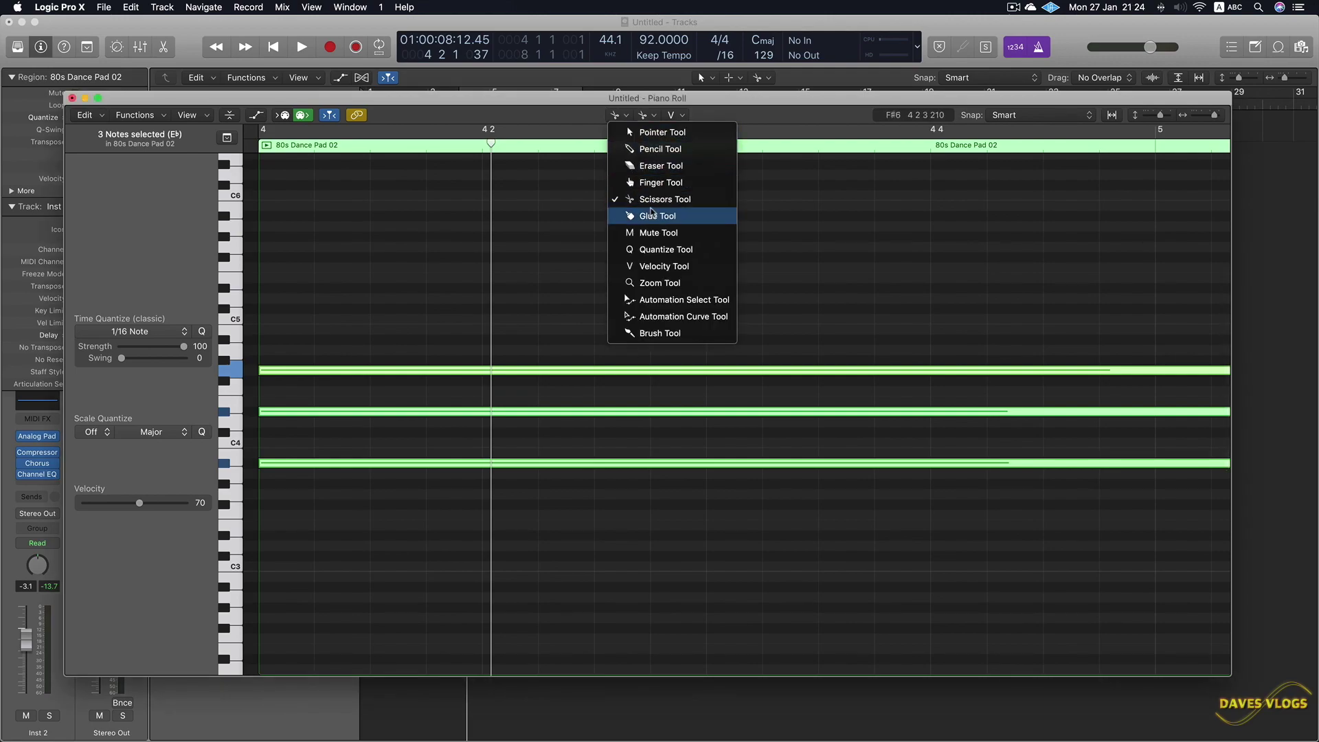
left_click(670, 199)
left_click(370, 372)
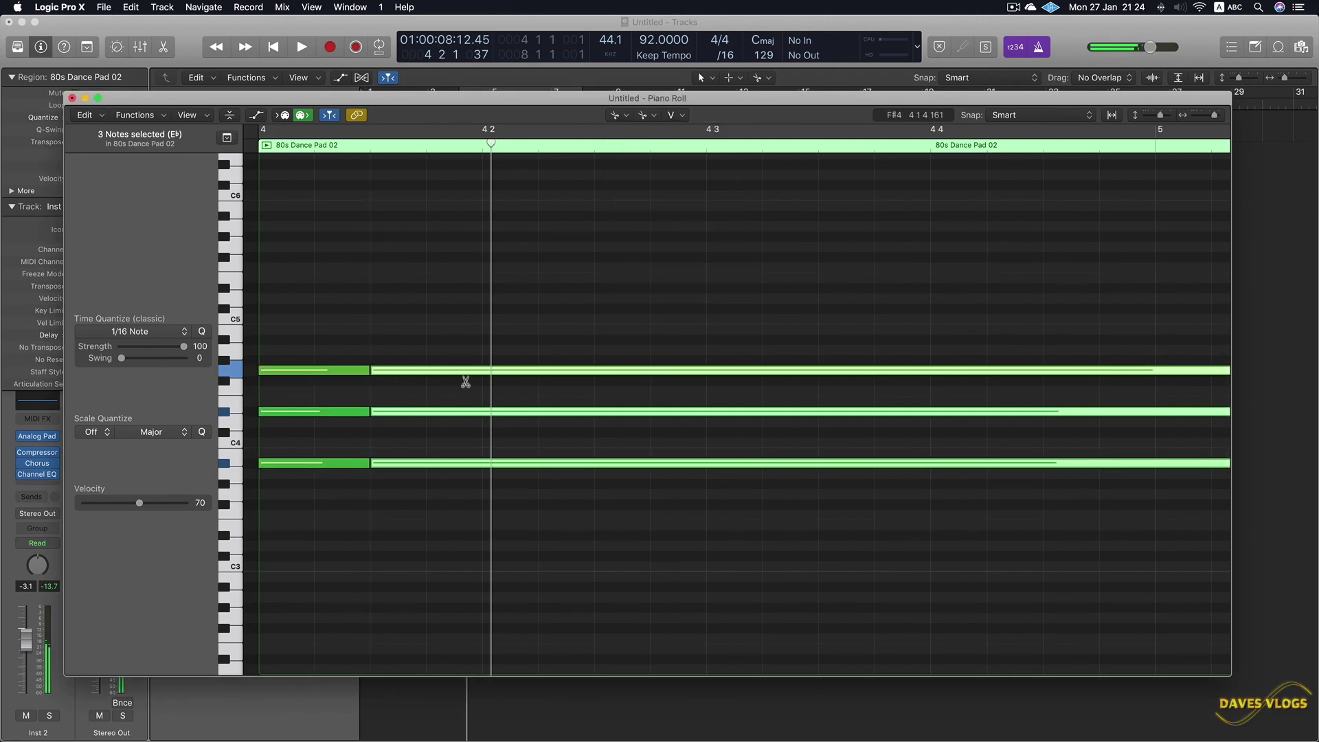
left_click(486, 374)
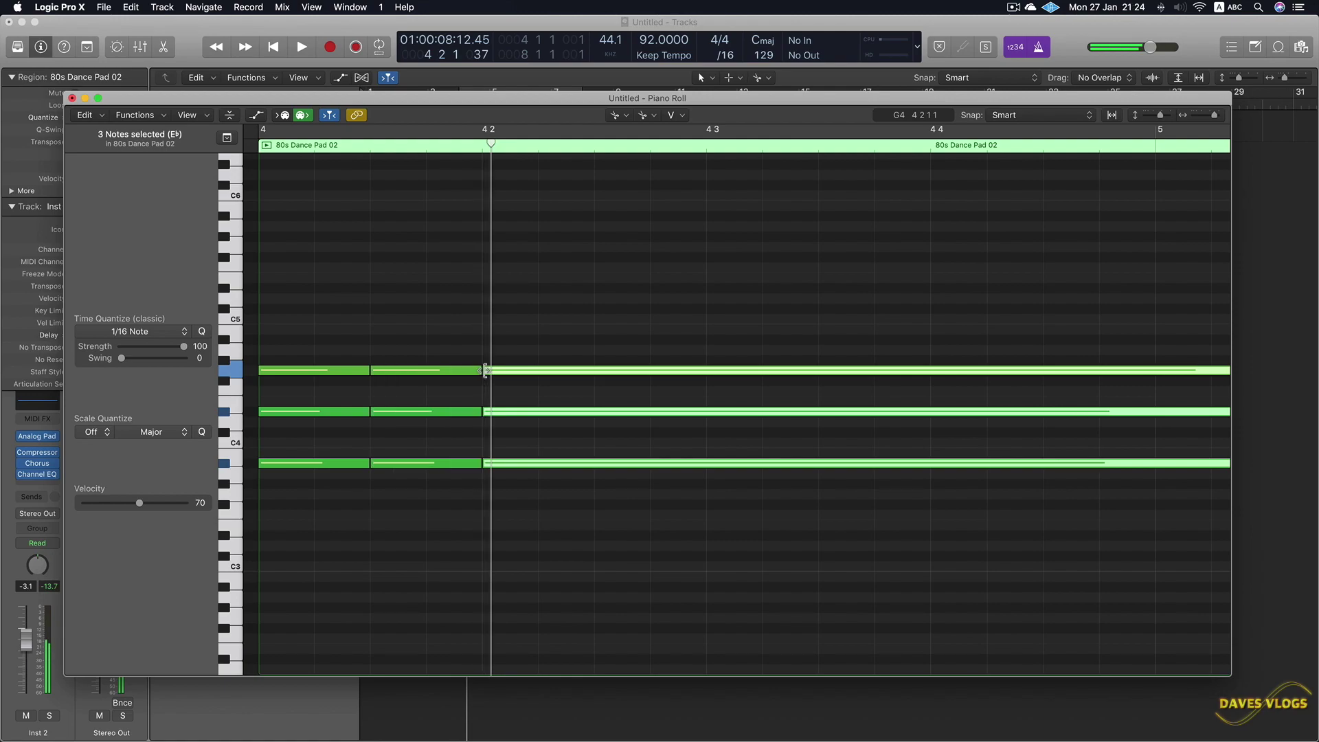
left_click(596, 375)
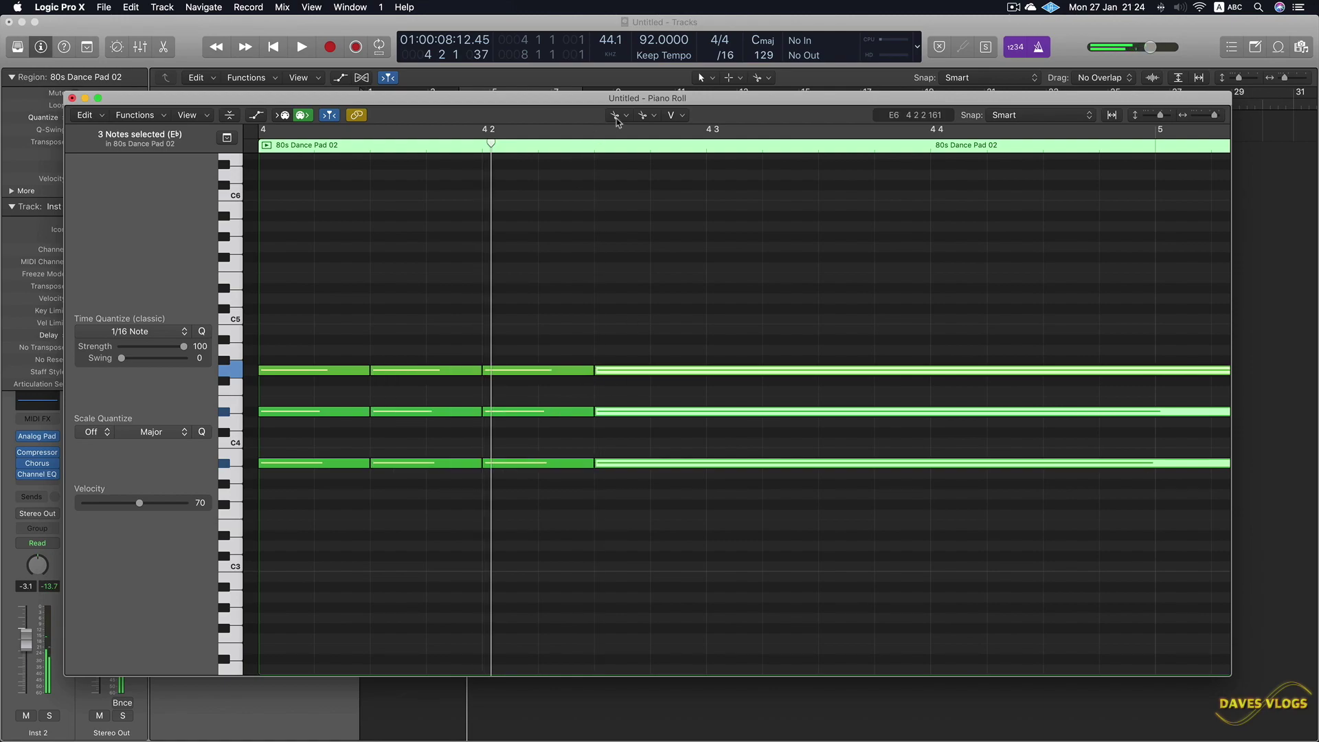
Undo the three individual splits of the chord notes
key("super+z")
key("super+z")
key("super+z")
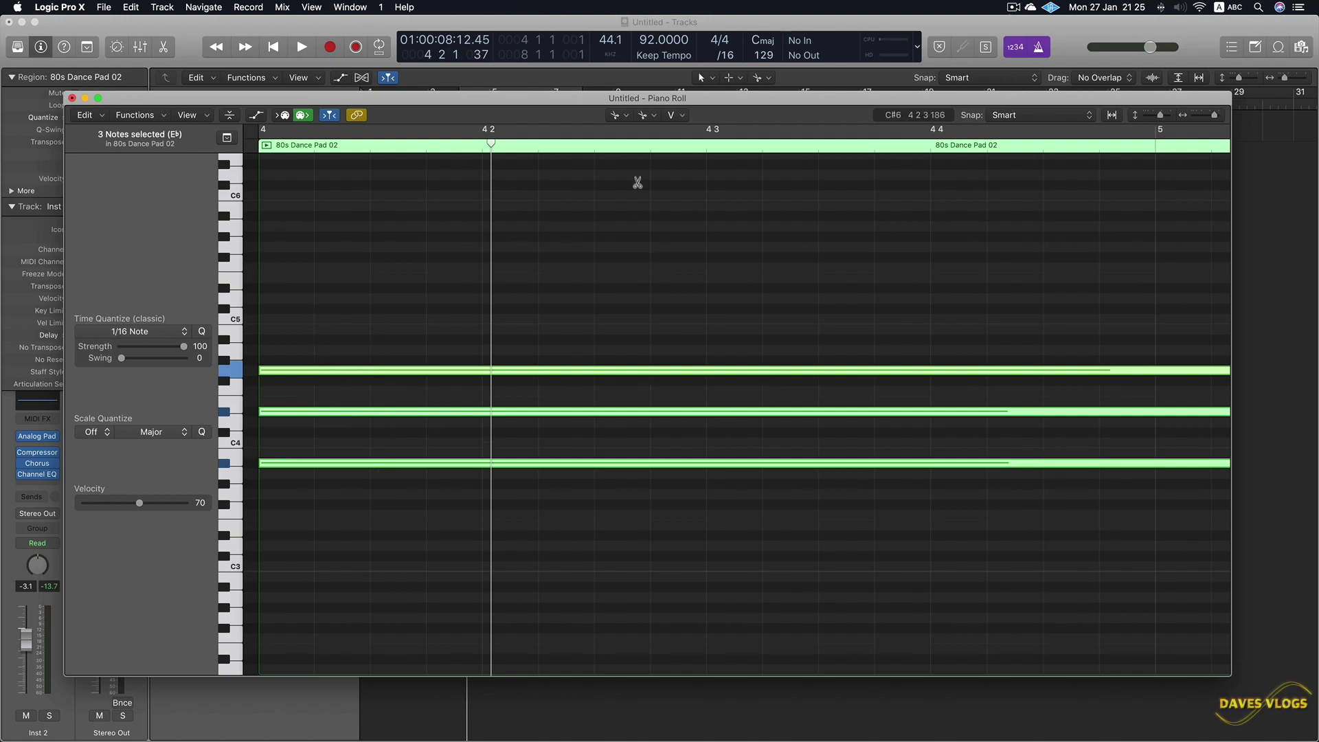
Divide the selected chord notes into equal sixteenth-note slices with the Scissors Tool and select the second and third slices
left_click(619, 115)
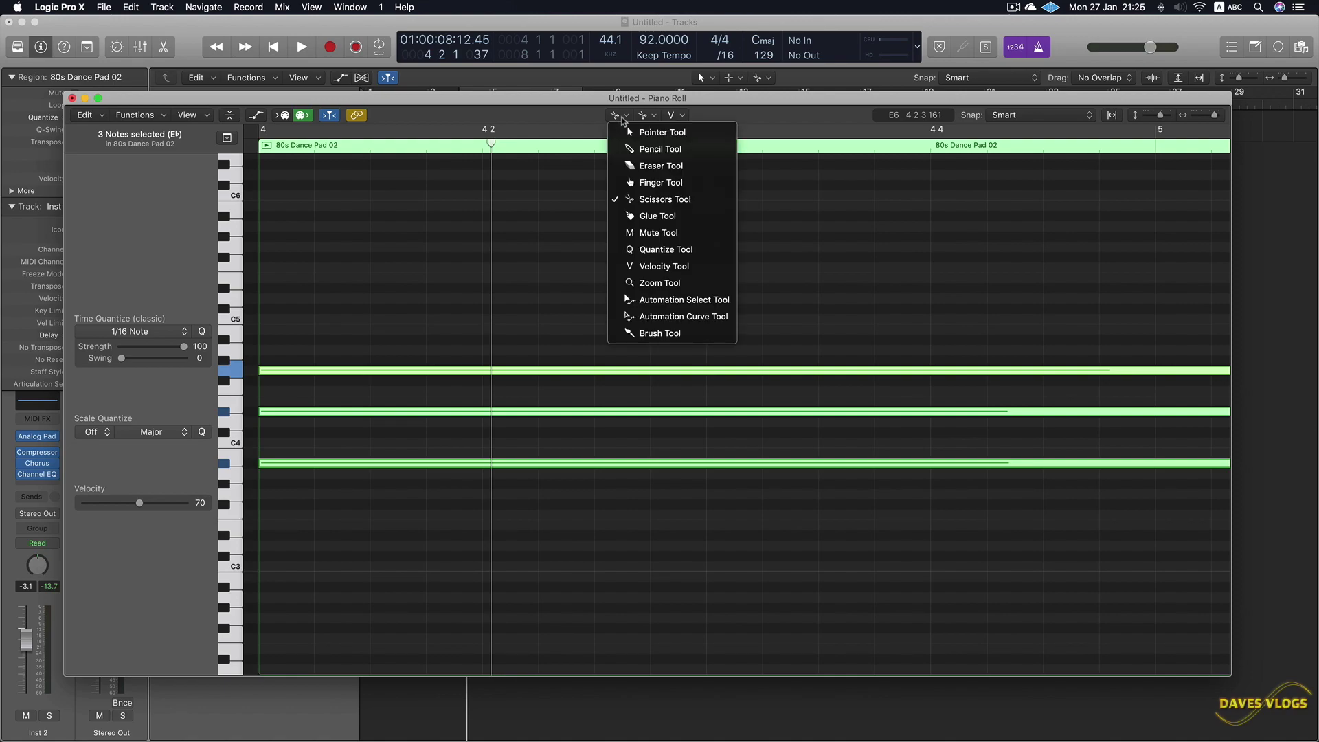
left_click(636, 204)
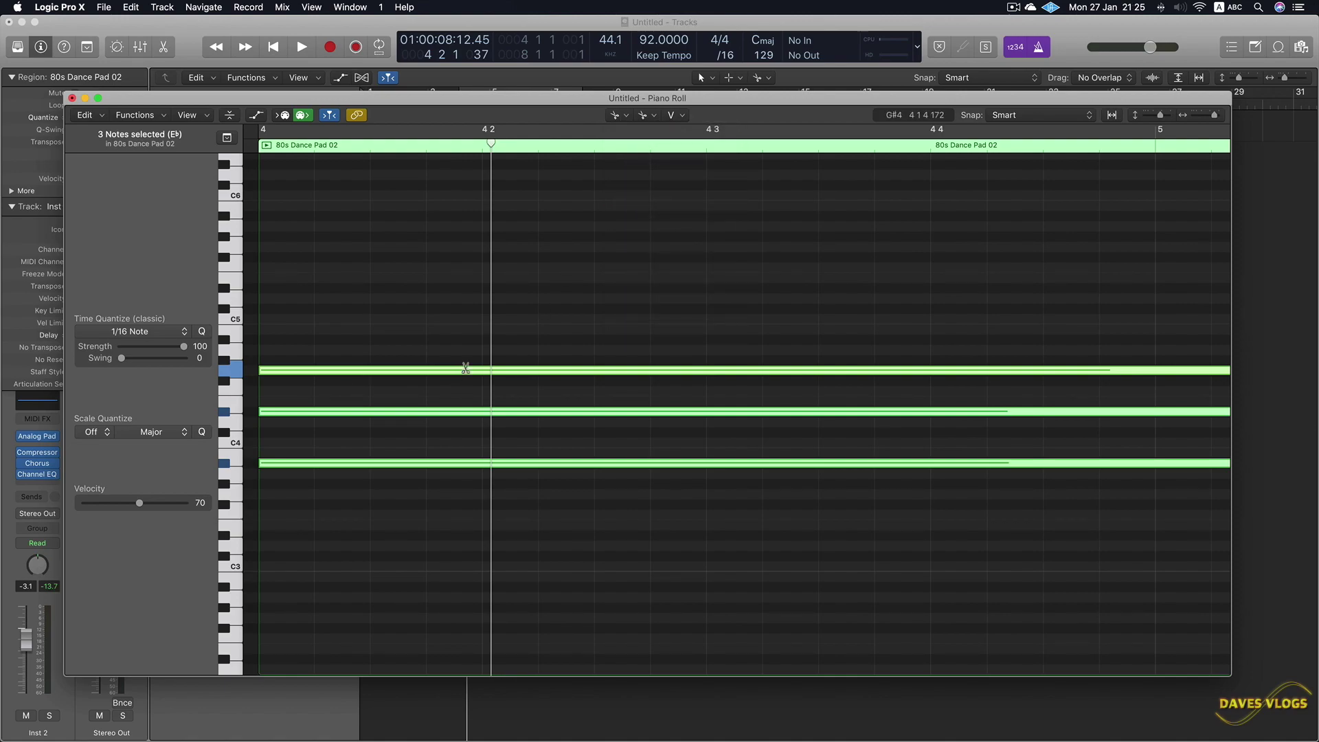
left_click(316, 372, "alt")
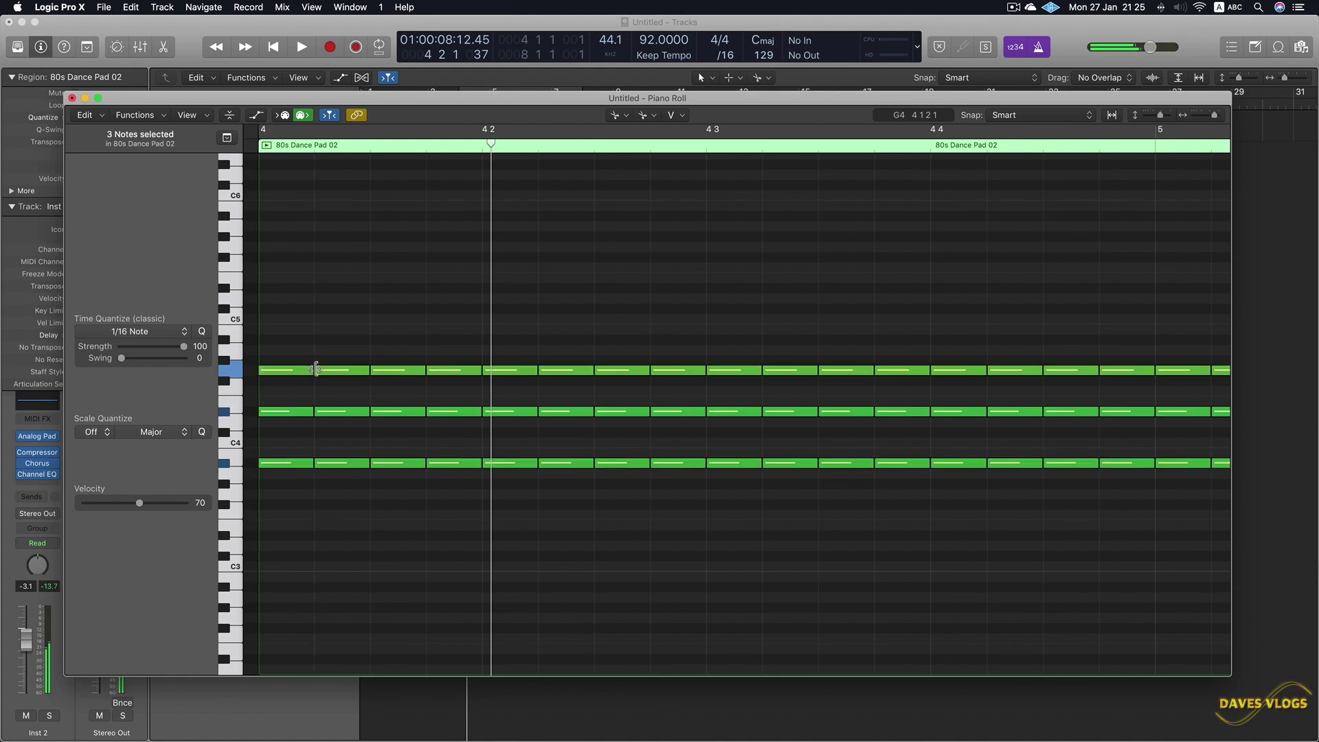
left_click_drag(344, 308, 346, 505)
left_click_drag(405, 311, 402, 526)
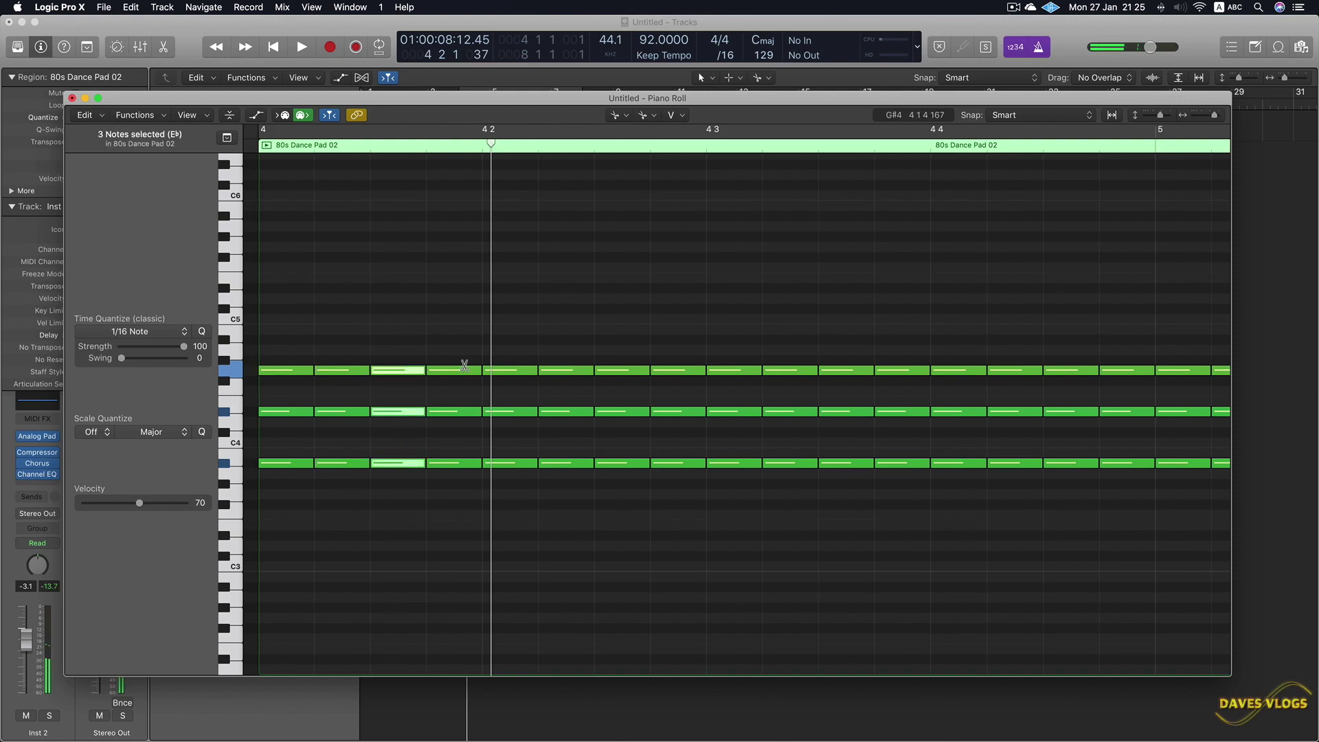
Undo the sixteenth-note split and divide the chord notes into equal quarter-note slices with the Scissors Tool
key("super+z")
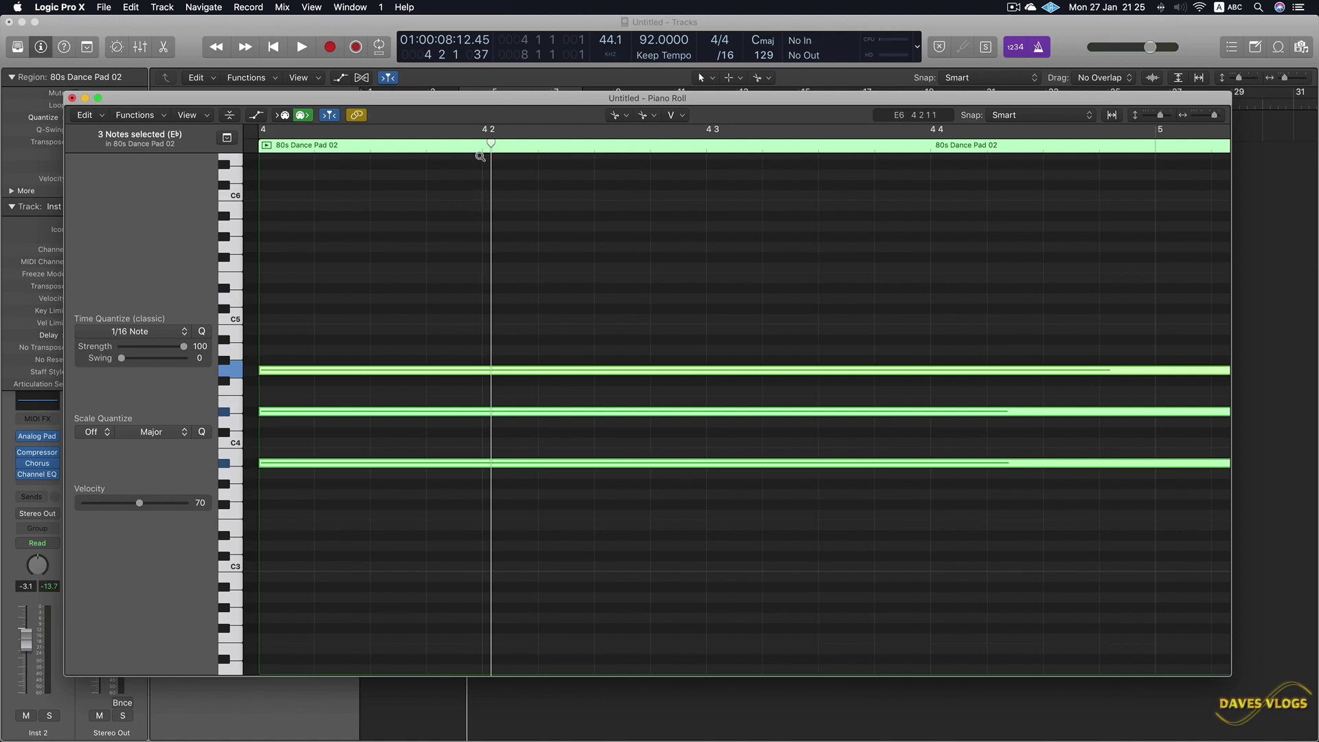
left_click(485, 377, "alt")
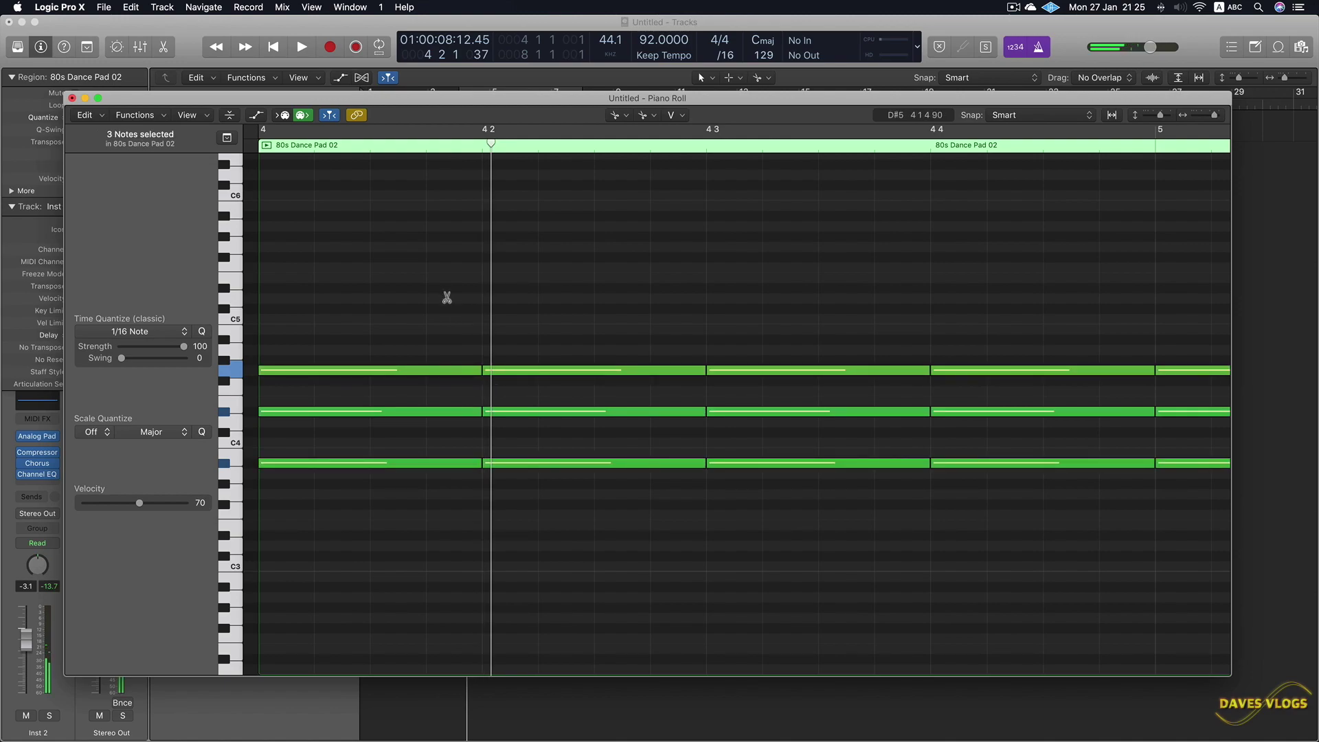